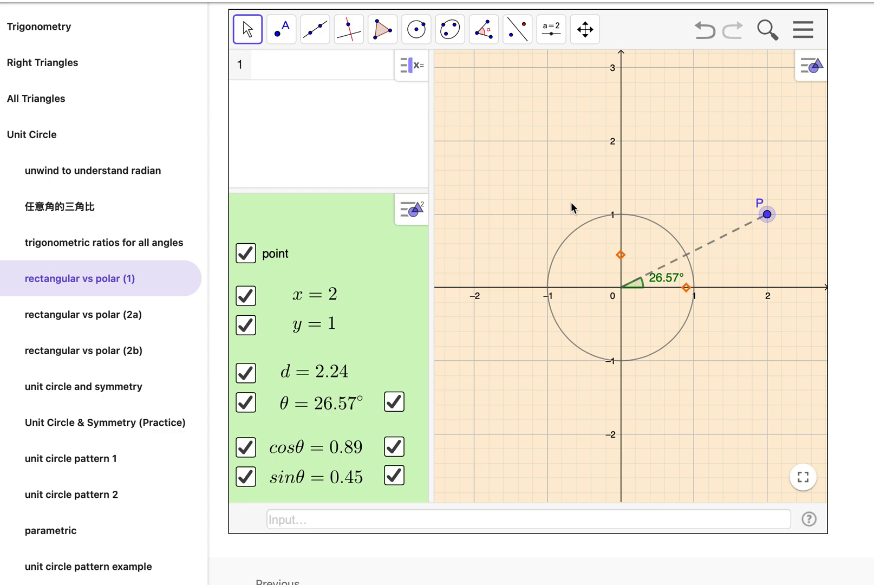
Step: Drag point P around the rectangular vs polar (1) applet, leaving it at (2, 2)
left_click_drag(767, 215, 767, 143)
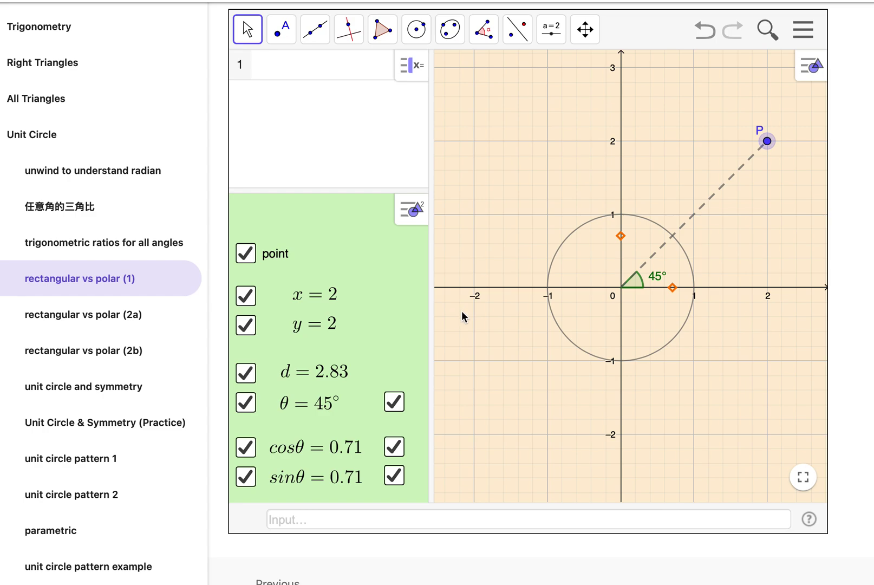
mouse_move(769, 146)
left_mouse_down()
mouse_move(683, 148)
mouse_move(769, 147)
left_mouse_up()
Step: Browse the rectangular vs polar (2a) and (2b) worksheets, then return to (1)
left_click(142, 316)
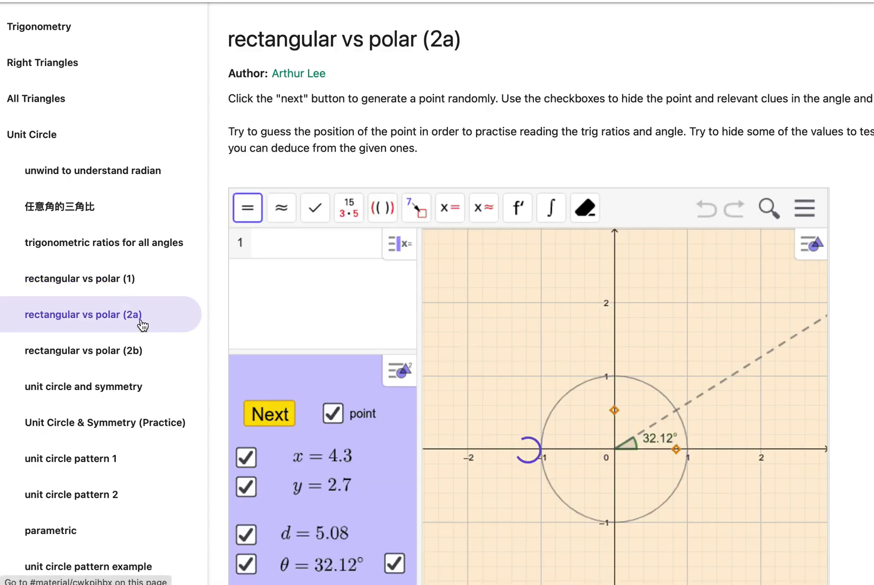
left_click(127, 351)
scroll(699, 347, "down", 4)
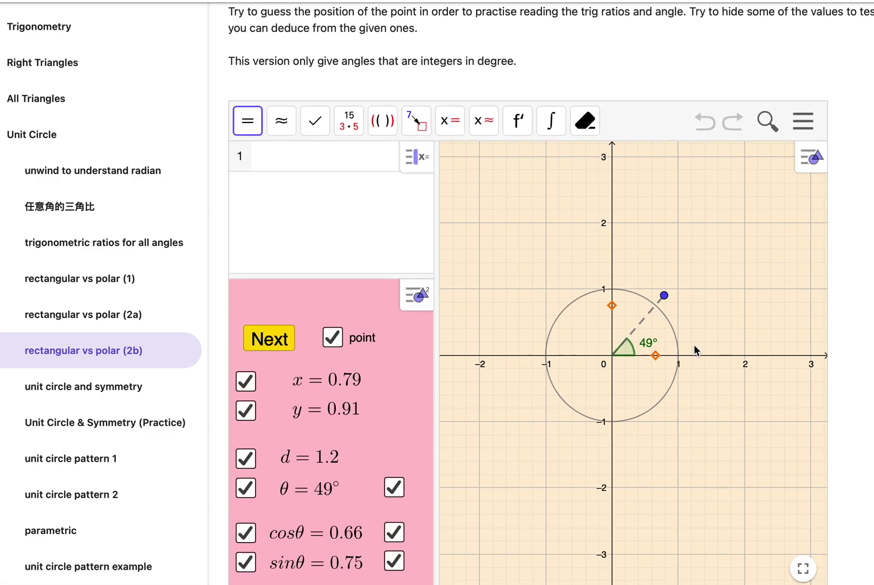
scroll(697, 342, "down", 2)
left_click(128, 277)
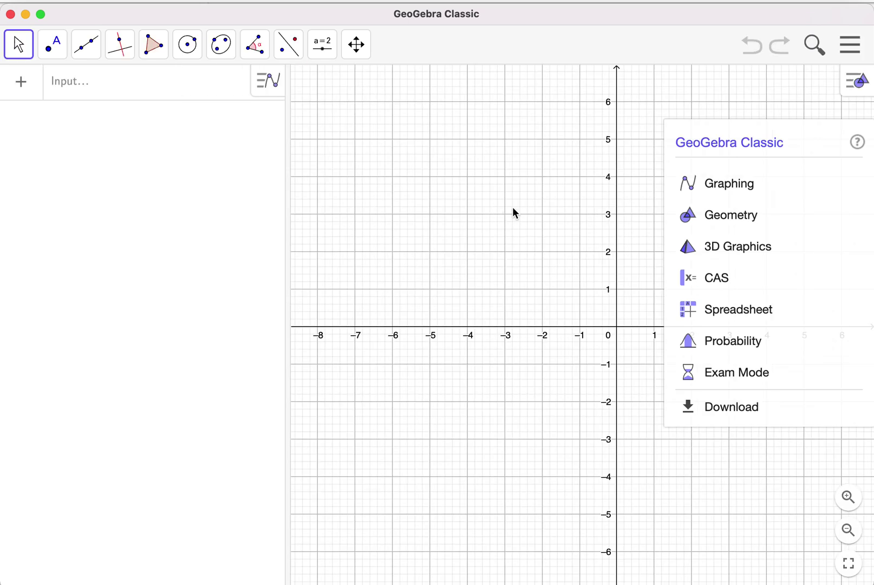
Step: Define the origin point O = (0, 0) in the Input bar
left_click(569, 222)
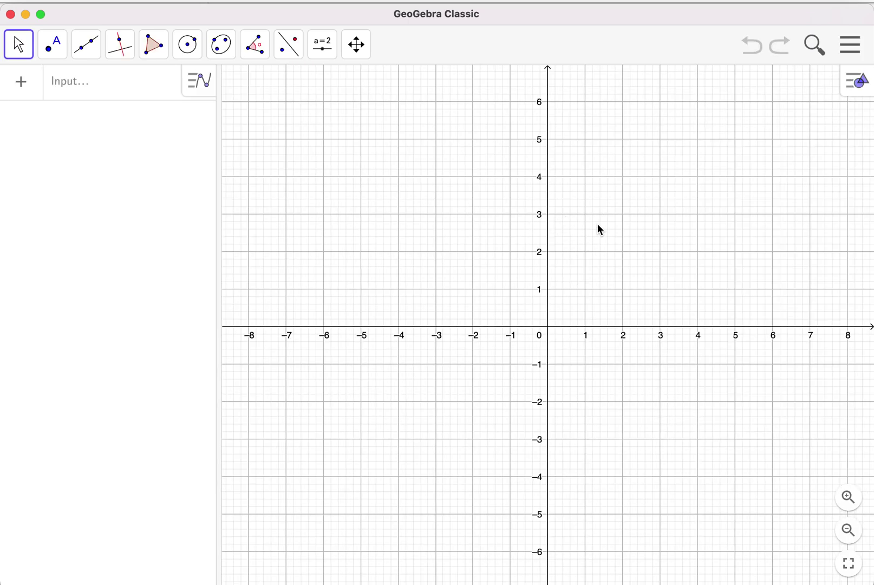
left_click(94, 92)
type("O = (")
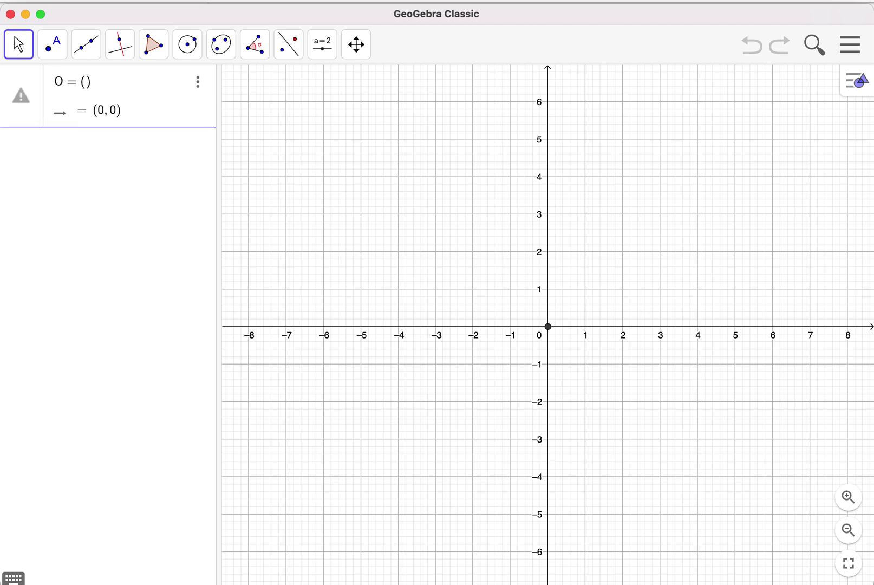
type("0, 0")
key("Return")
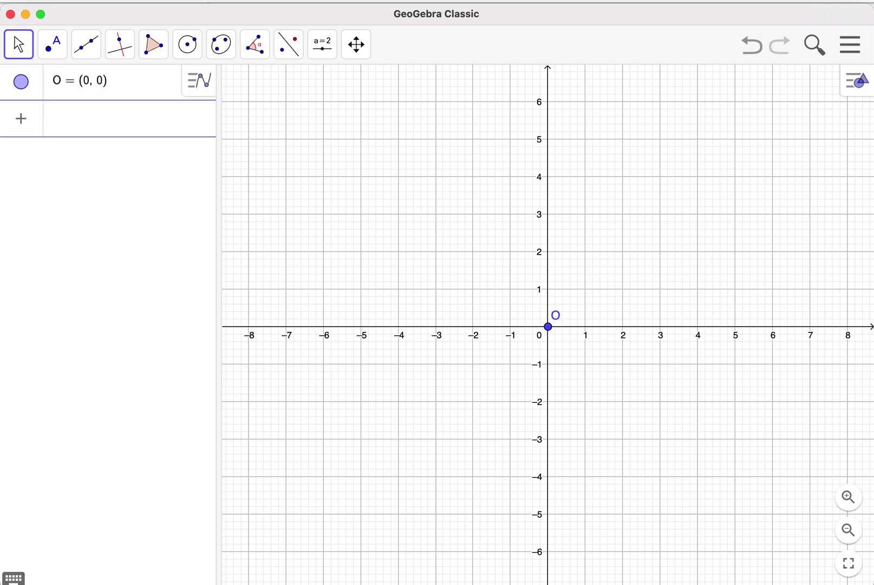
Step: Place a free point at about (1.44, 4.41) and rename it P
left_click(53, 43)
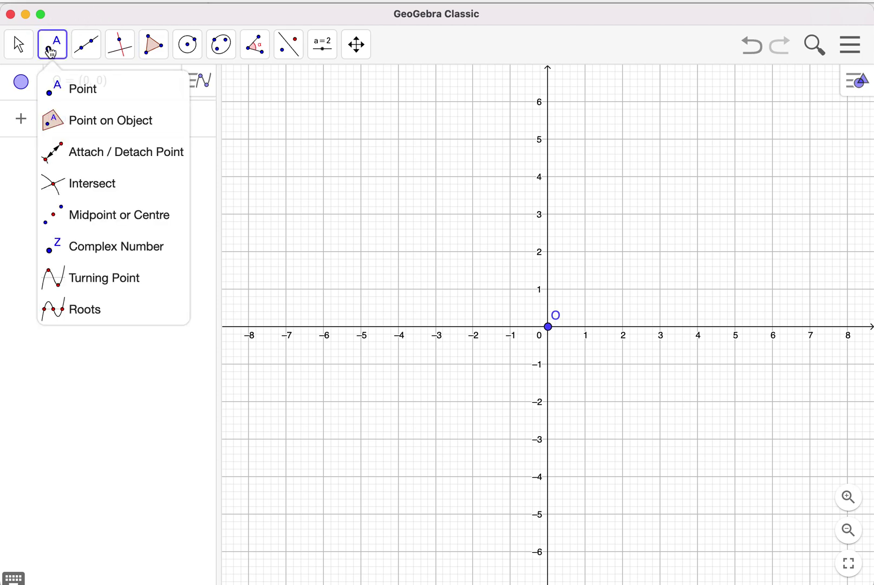
left_click(92, 97)
left_click(602, 161)
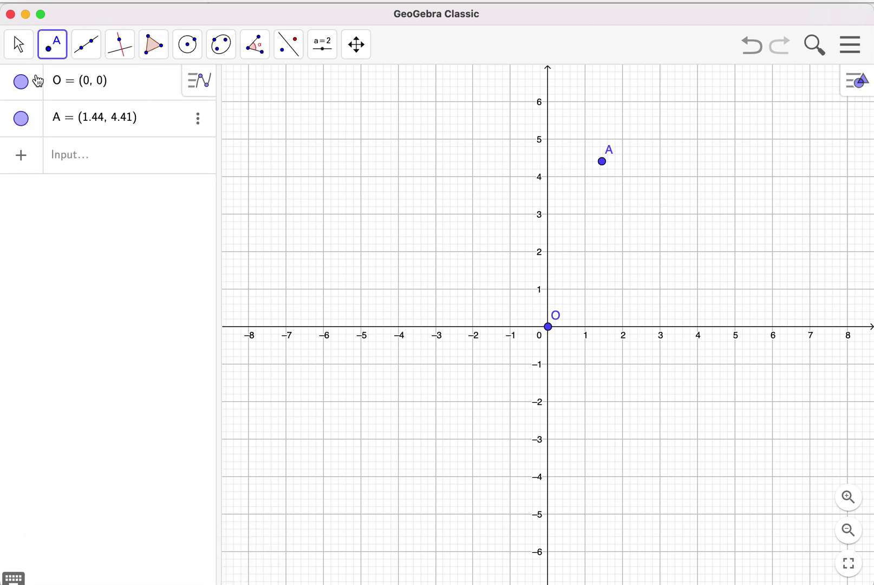
left_click(18, 44)
left_click(57, 95)
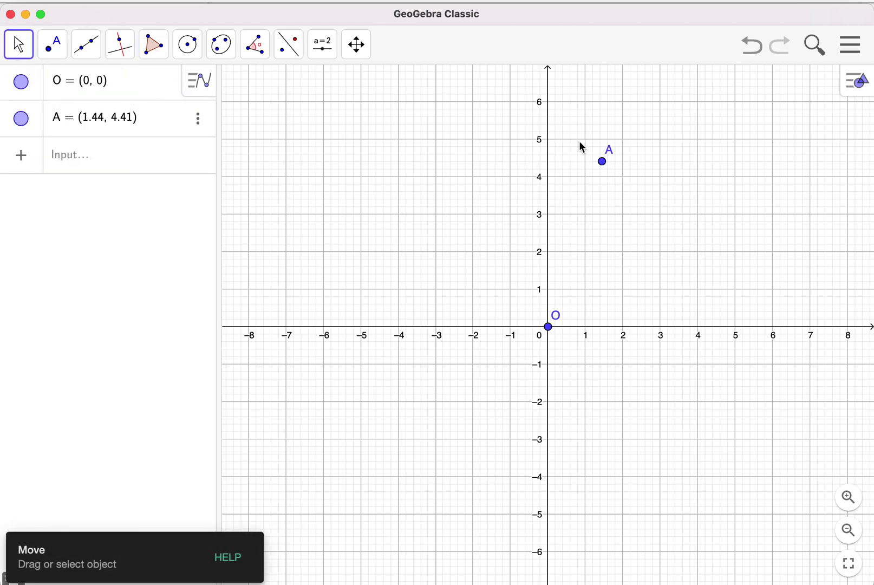
right_click(605, 163)
left_click(677, 315)
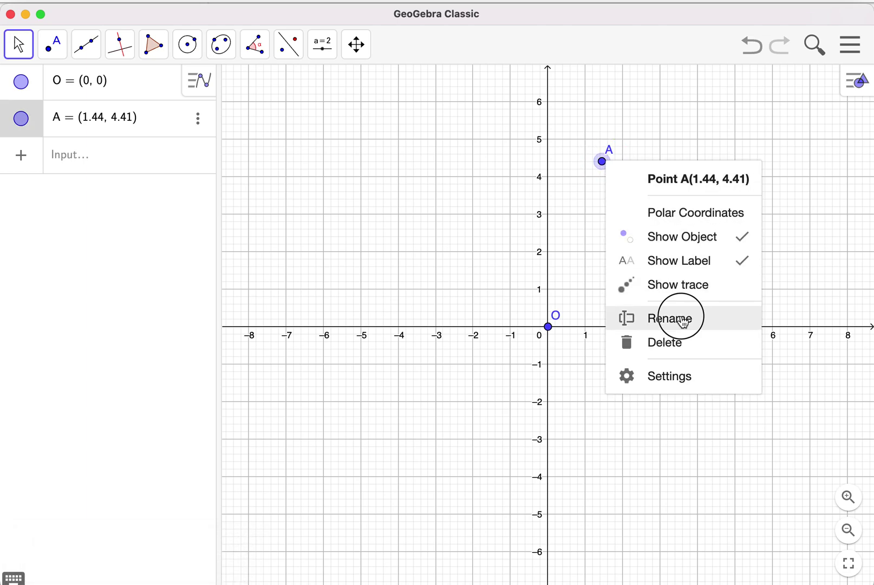
key("Return")
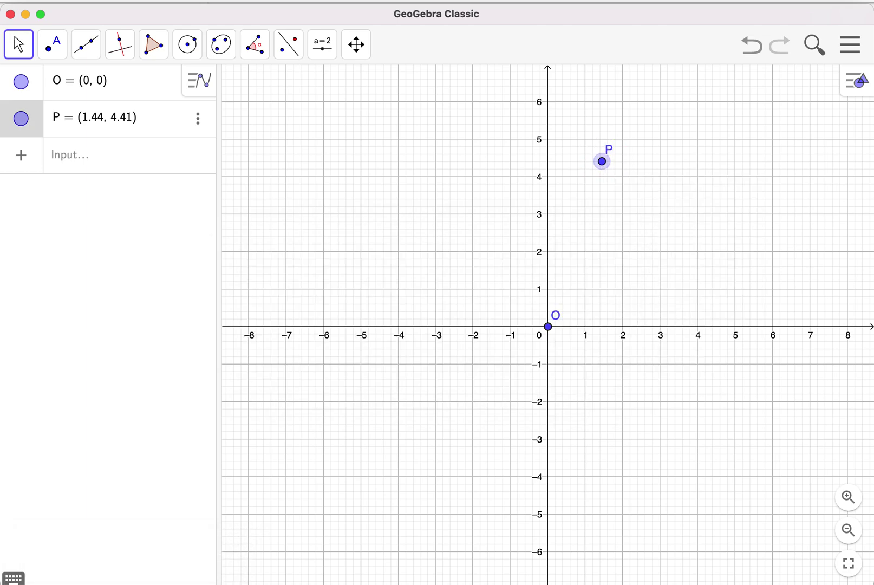
Step: Enter point A = (1, 0)
left_click(106, 165)
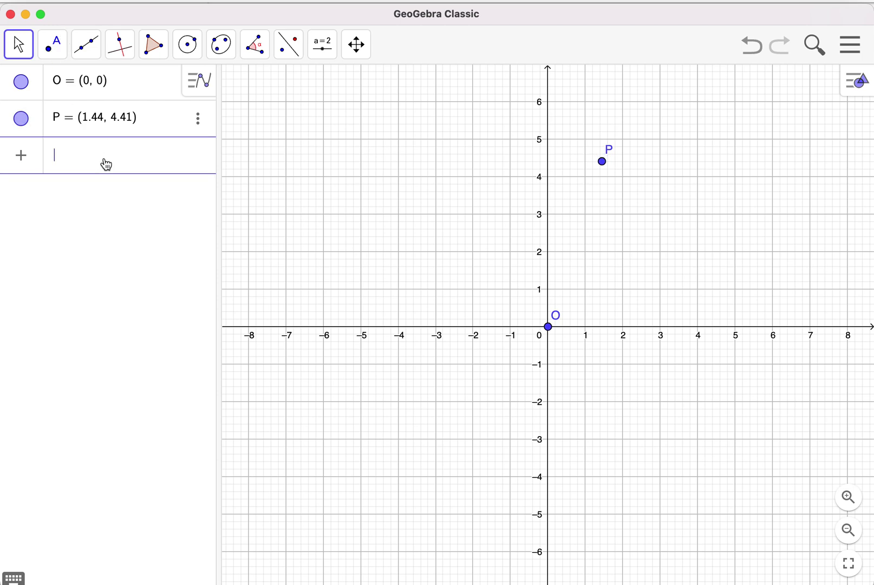
type("A = (1, 0")
key("Return")
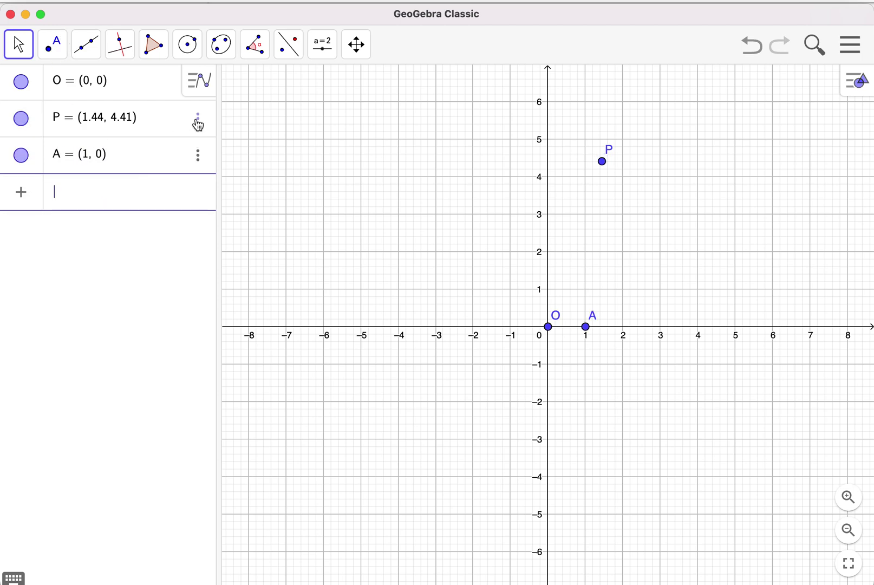
Step: Measure angle AOP with the Angle tool, giving 71.92°
left_click(255, 51)
left_click(267, 88)
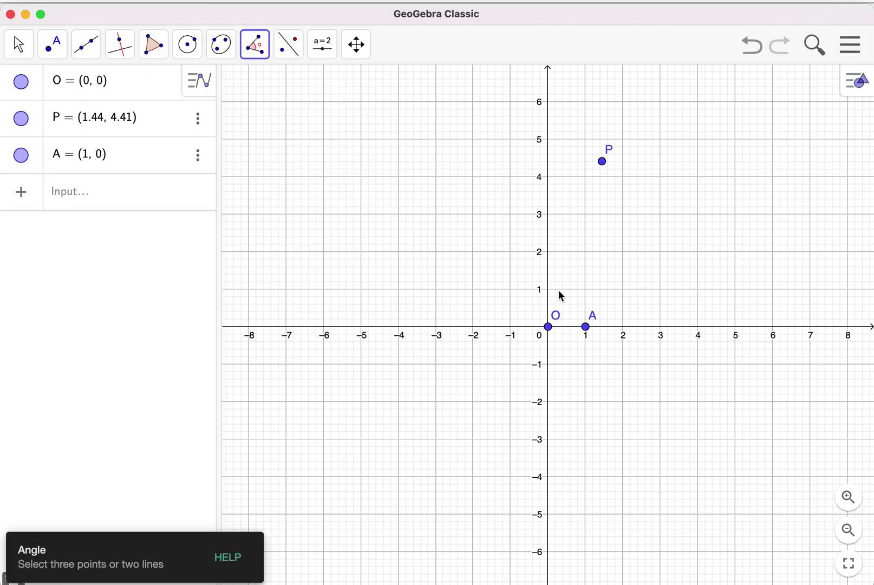
left_click(588, 328)
left_click(549, 328)
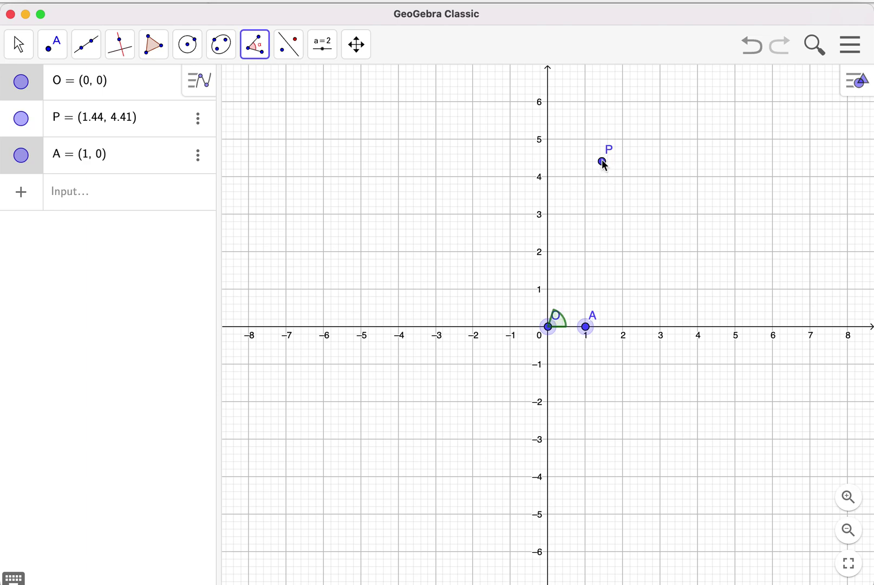
left_click(602, 161)
left_click(18, 47)
Step: Draw a segment from P to the origin O
left_click(86, 46)
left_click(100, 87)
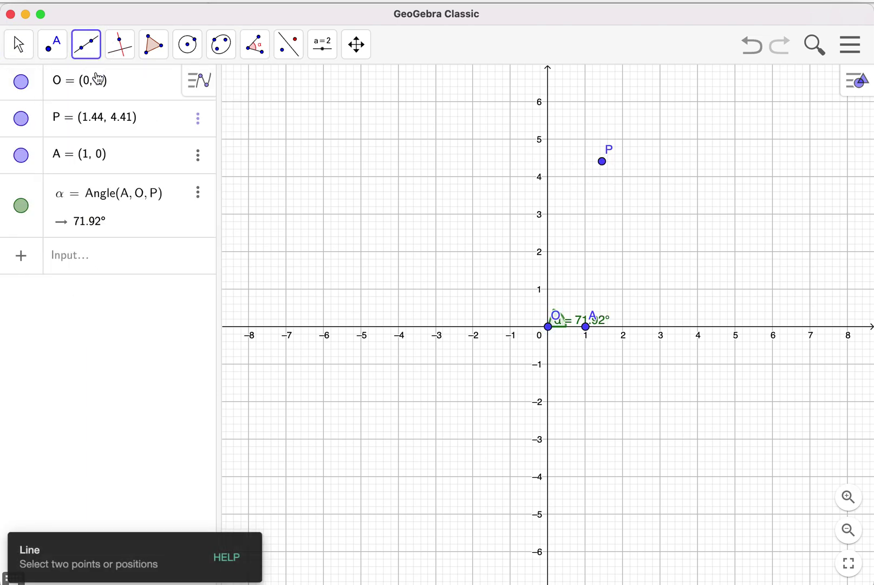
left_click(85, 49)
left_click(133, 119)
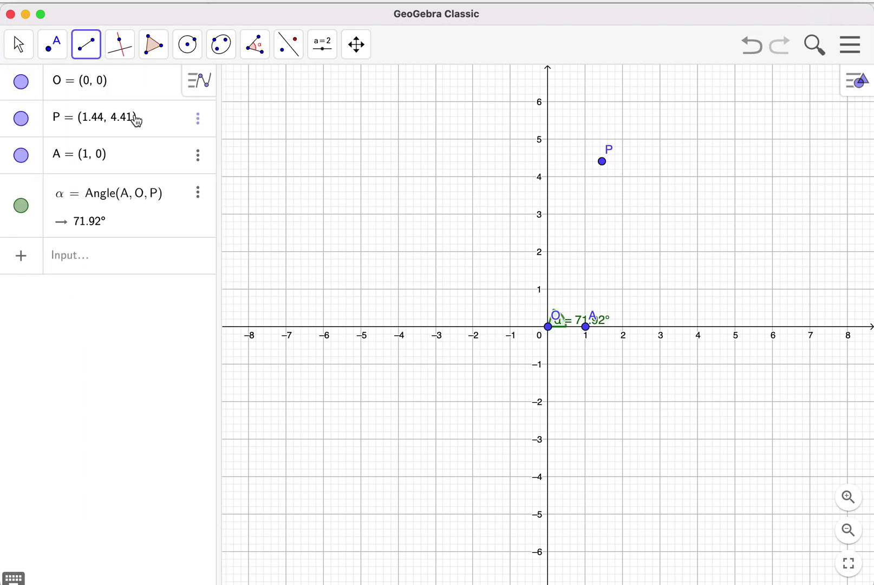
left_click(602, 162)
left_click(549, 327)
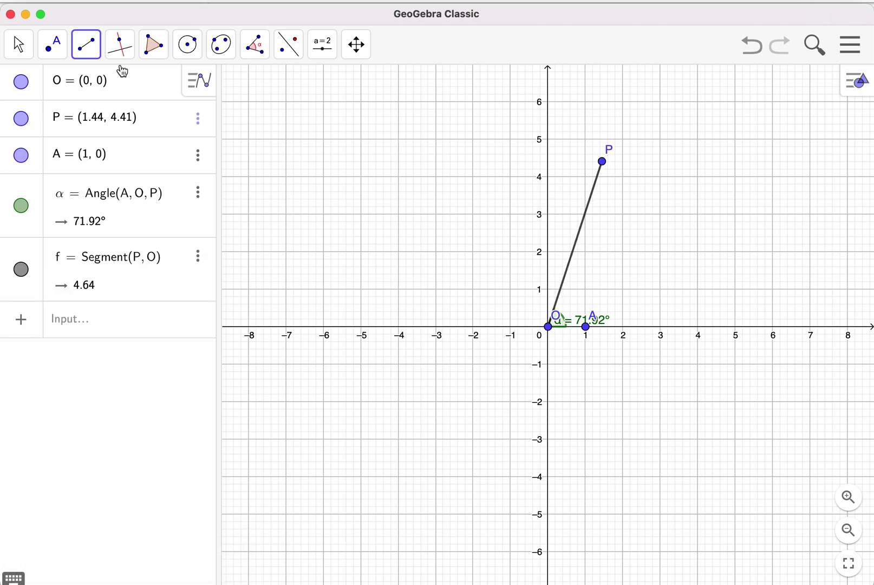
left_click(19, 46)
left_click(438, 177)
Step: Reposition the angle label, zoom in, and pan the origin toward the lower left
left_click_drag(576, 324, 529, 320)
scroll(551, 347, "up", 1)
scroll(551, 347, "up", 2)
left_click_drag(602, 351, 577, 396)
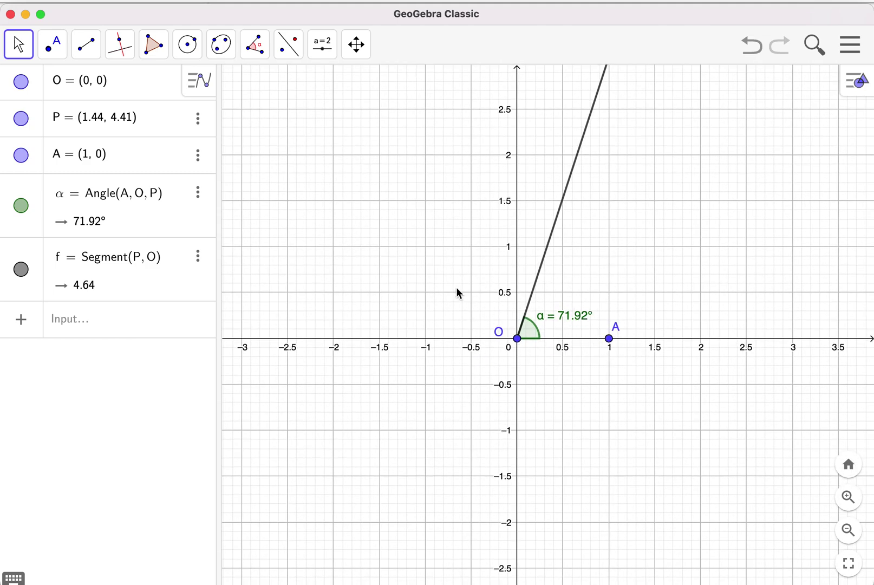
Step: Draw circle c centred at O passing through A, radius 1
left_click(188, 45)
left_click(216, 100)
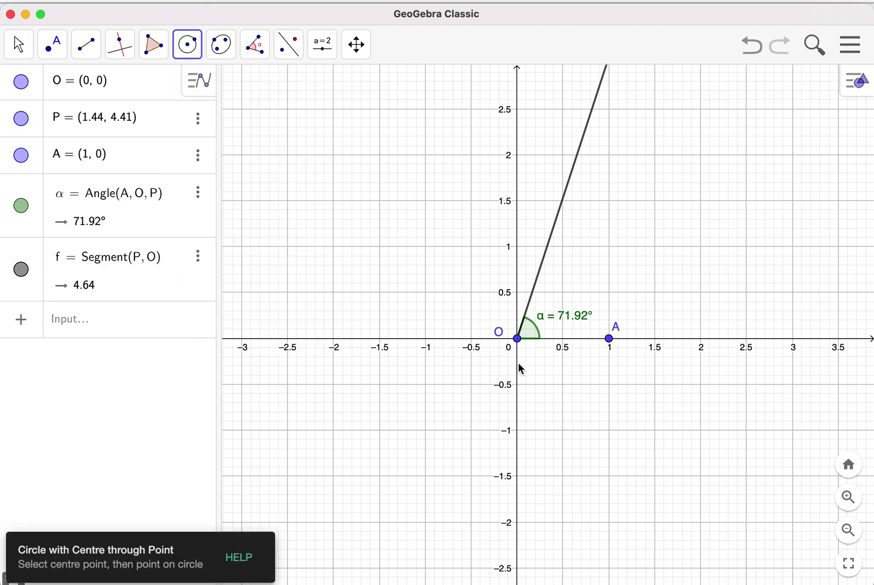
left_click(518, 339)
left_click(609, 338)
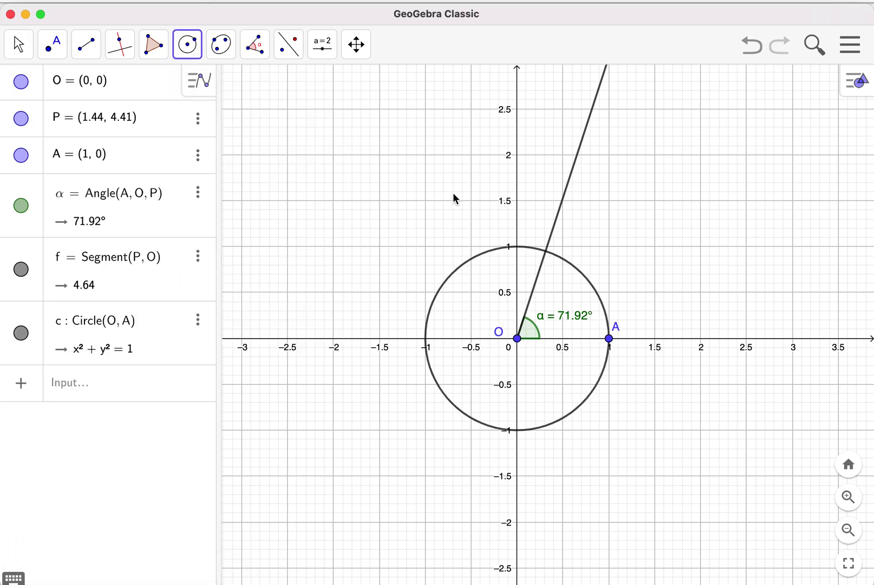
left_click(21, 46)
left_click(86, 45)
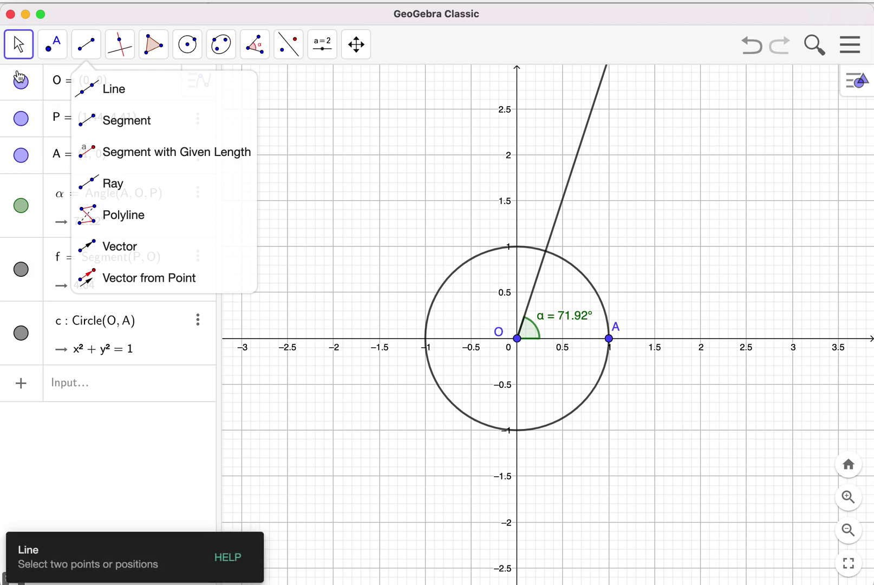
left_click(18, 45)
left_click(44, 87)
Step: Move P to (1, 2) so the angle reads 63.43°, then select the angle
scroll(675, 324, "down", 4)
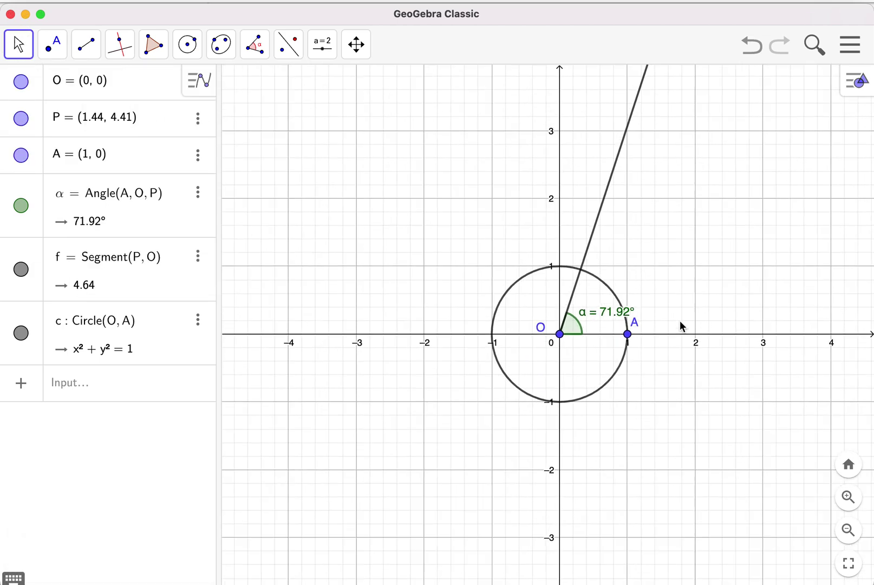
left_click_drag(696, 179, 577, 242)
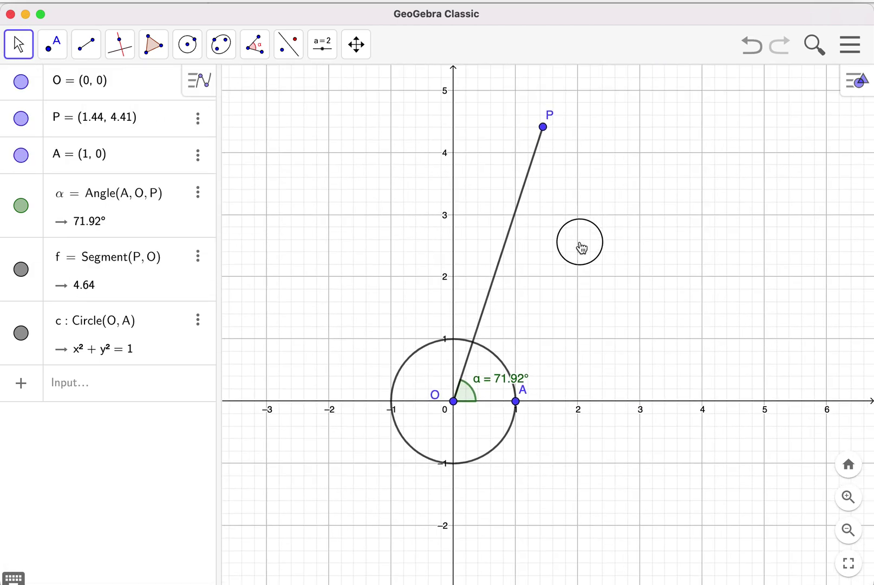
left_click_drag(544, 126, 523, 218)
left_click_drag(593, 326, 637, 263)
left_click_drag(579, 114, 582, 178)
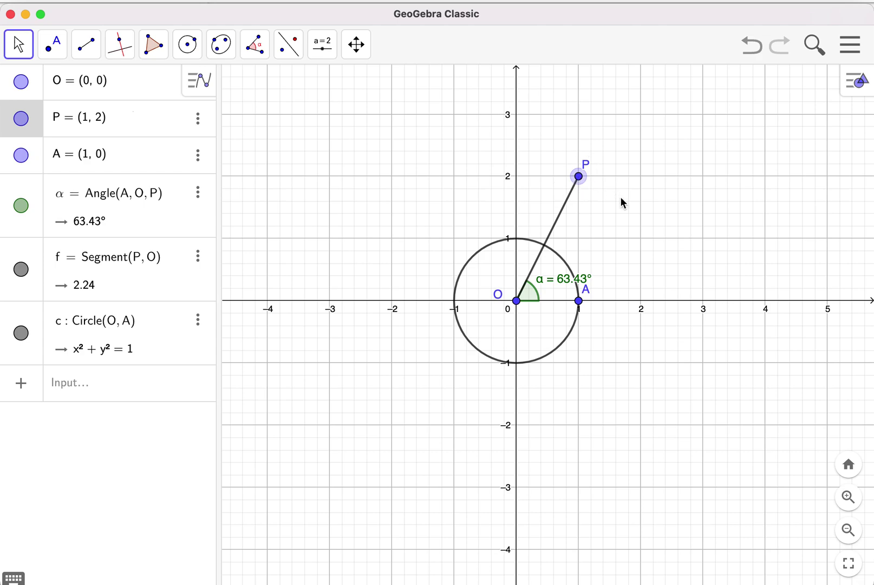
left_click(589, 279)
scroll(592, 284, "up", 7)
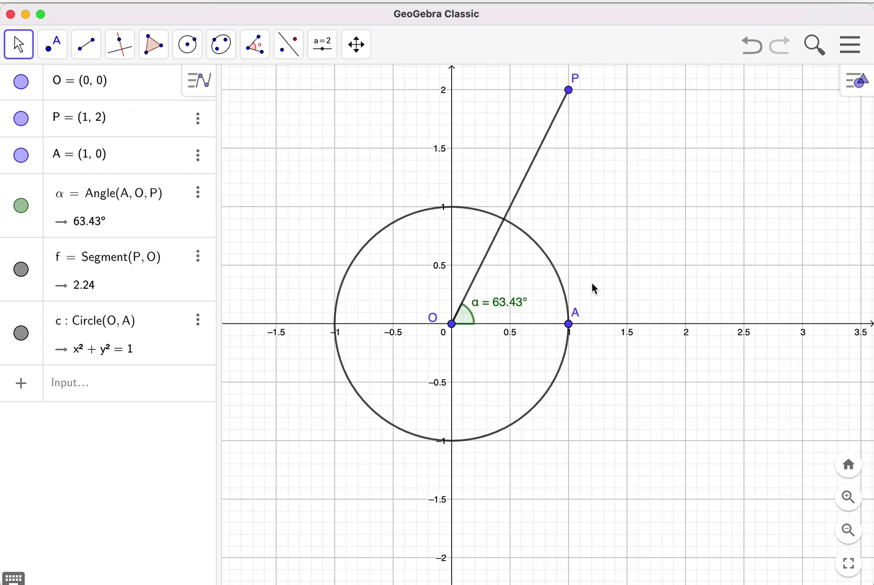
left_click(473, 320)
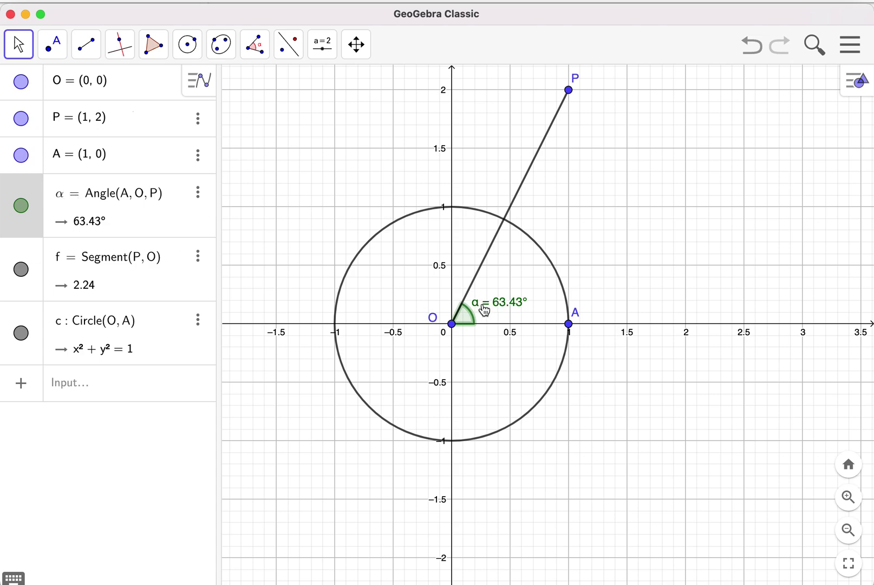
Step: Rename angle α to θ via the Greek on-screen keyboard, then recentre the circle
left_click(65, 197)
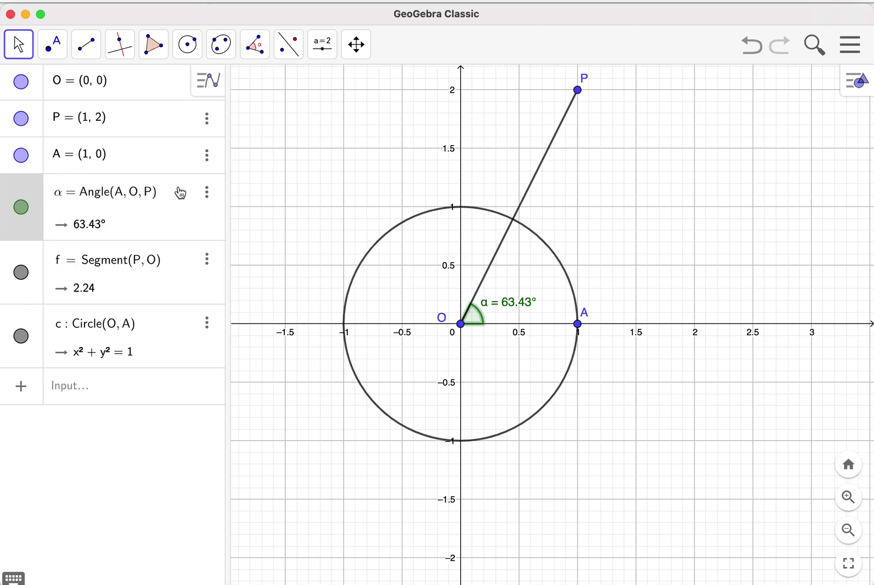
key("BackSpace")
left_click(16, 578)
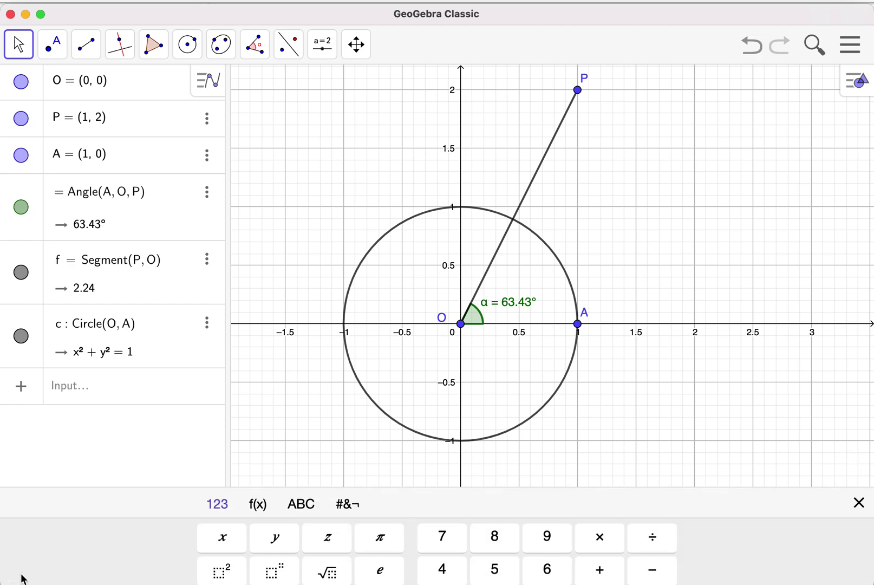
left_click(301, 436)
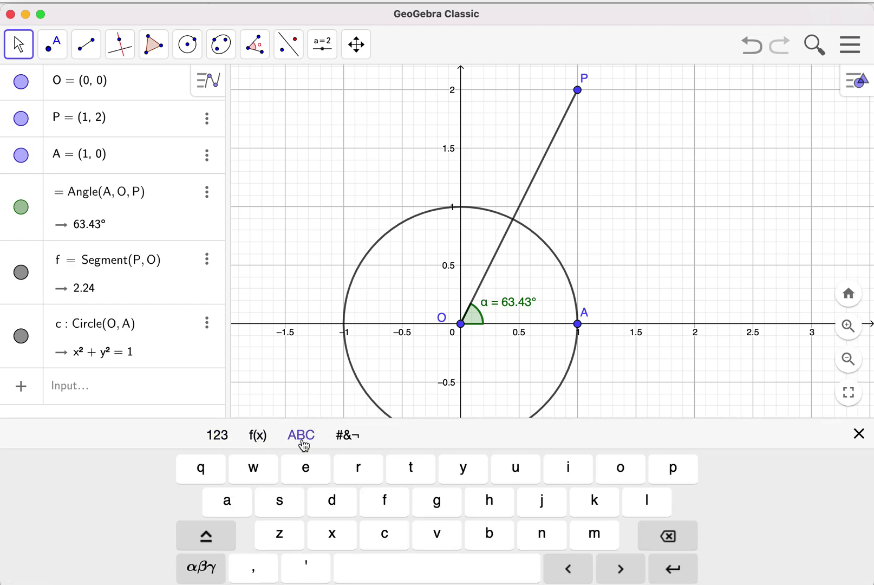
left_click(208, 574)
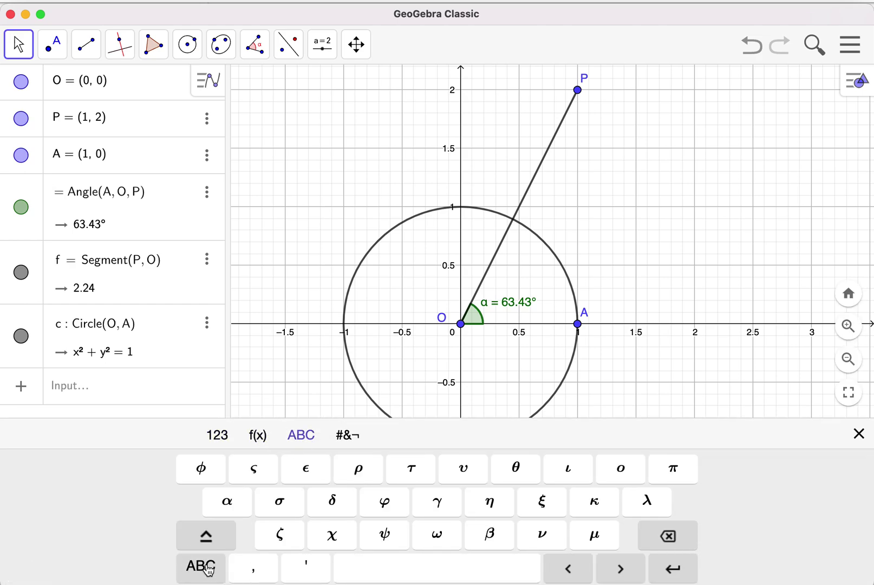
left_click(518, 470)
left_click(674, 569)
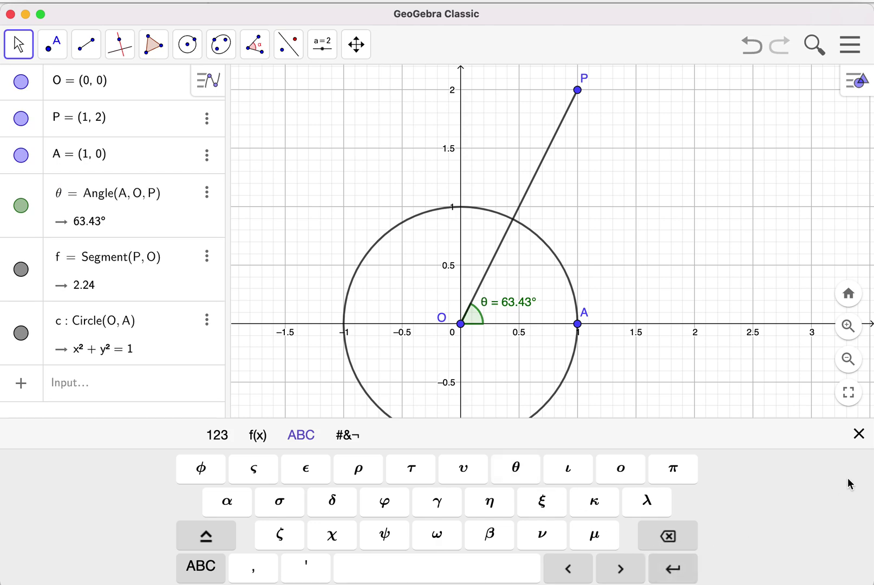
left_click(859, 434)
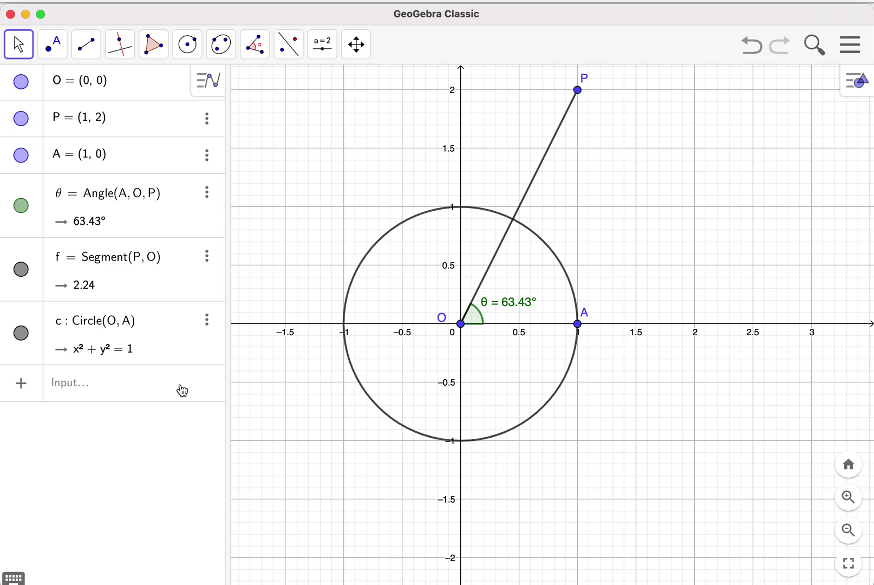
mouse_move(515, 309)
left_mouse_down()
mouse_move(504, 317)
mouse_move(523, 318)
left_mouse_up()
left_click_drag(639, 338, 713, 341)
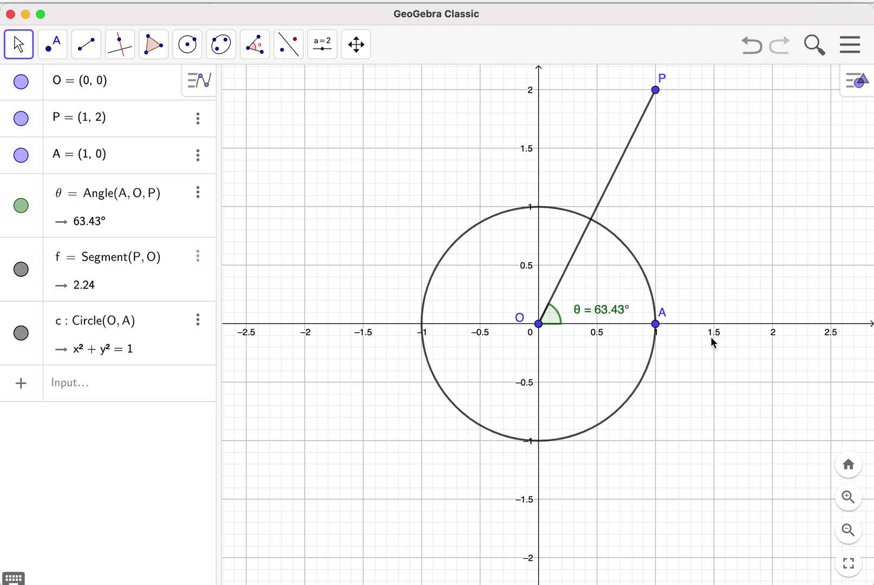
Step: Define a = x(P) and b = y(P), giving 1 and 2
left_click(82, 386)
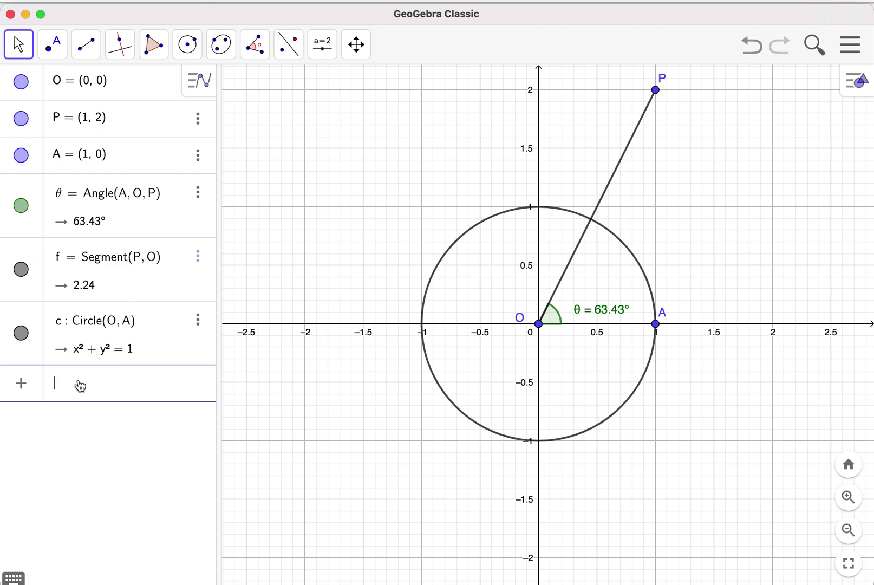
type("a = x(P")
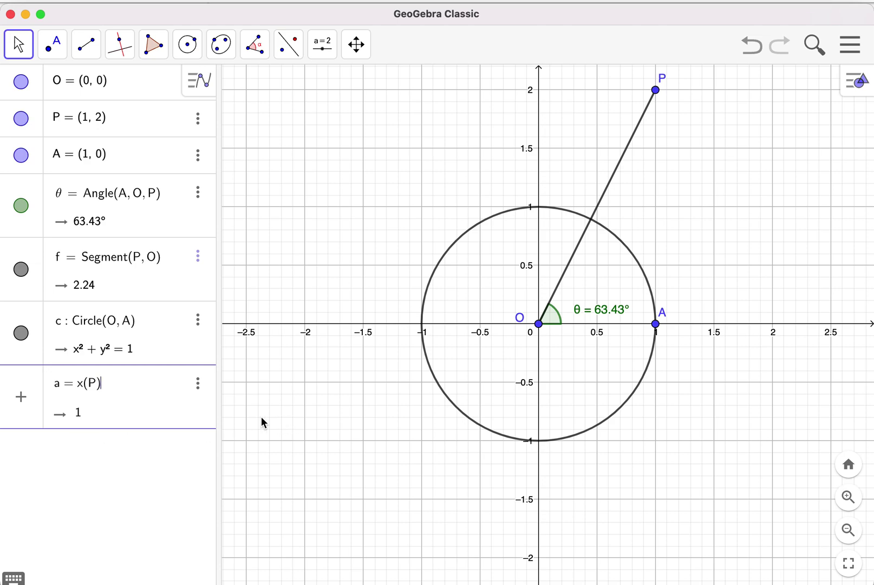
left_click(113, 449)
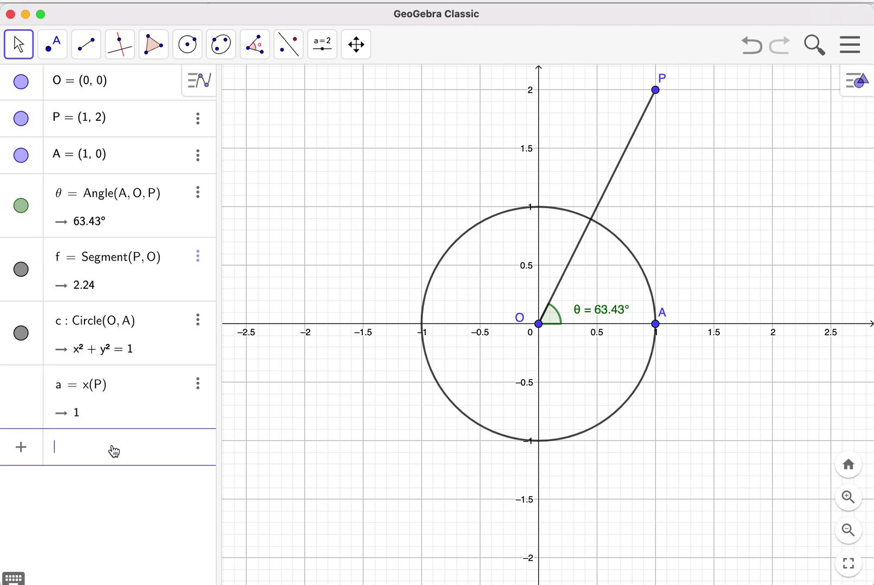
type("b = y(P")
key("Return")
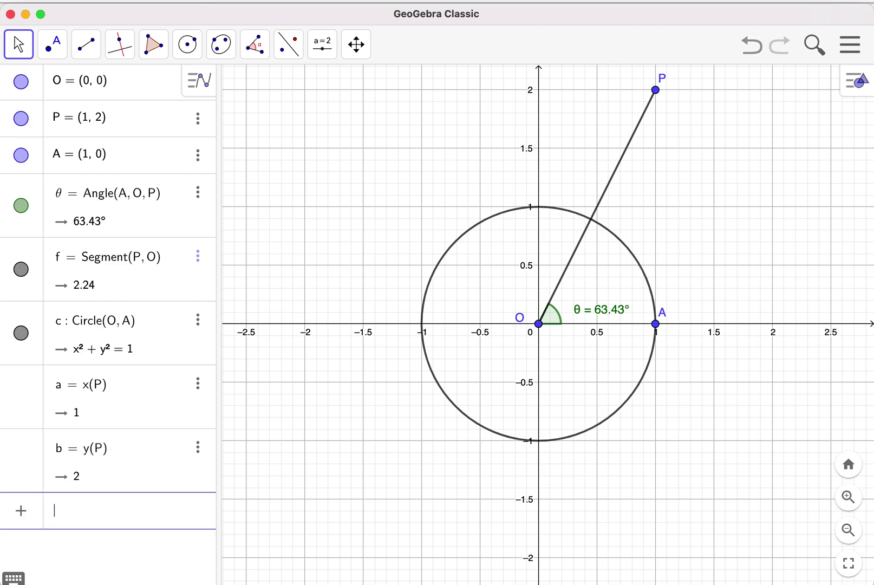
Step: Define d = sqrt(a^2+b^2), giving 2.24
type("d=")
type("sqrt")
type("a")
type("^2+b")
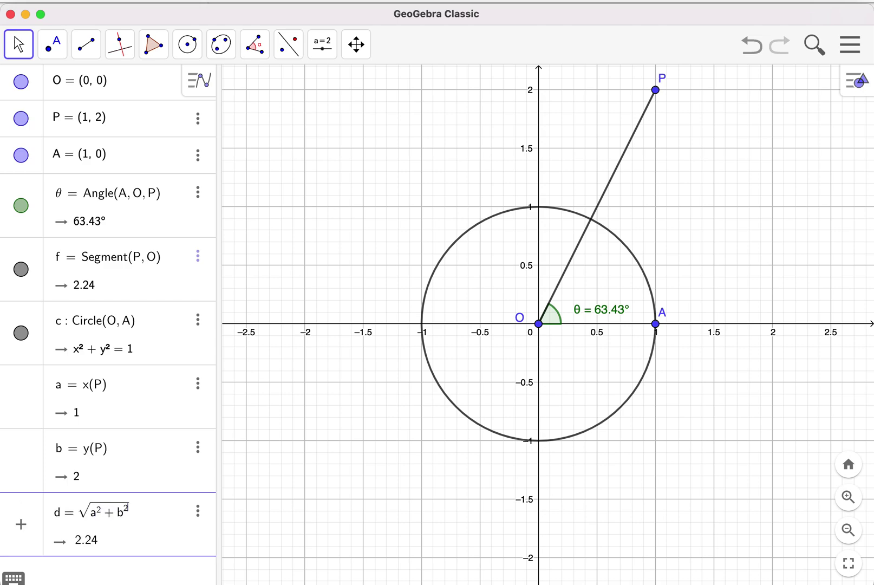
key("Return")
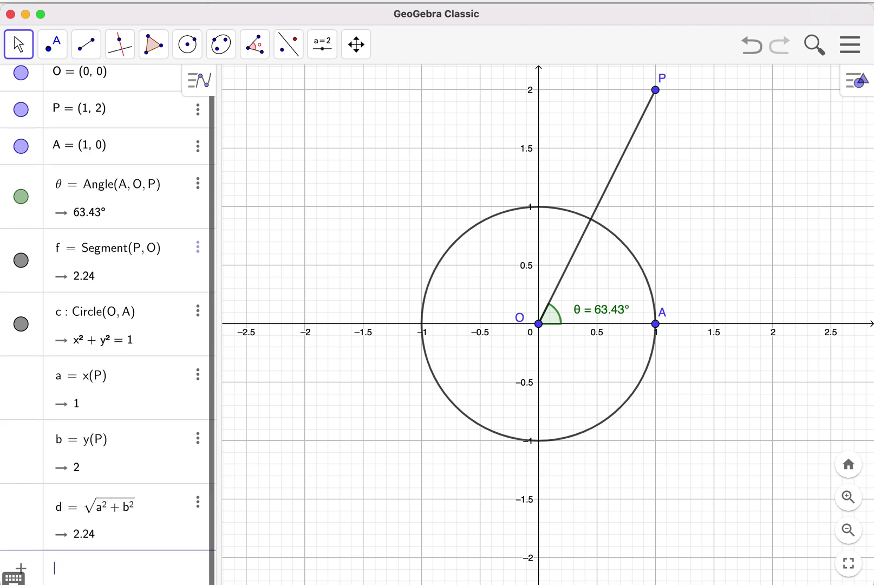
left_click(15, 577)
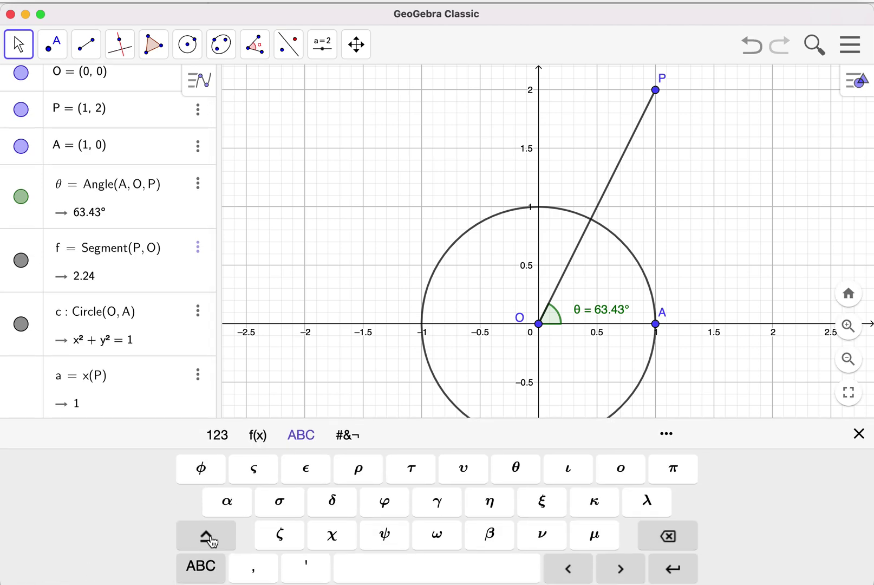
left_click(223, 439)
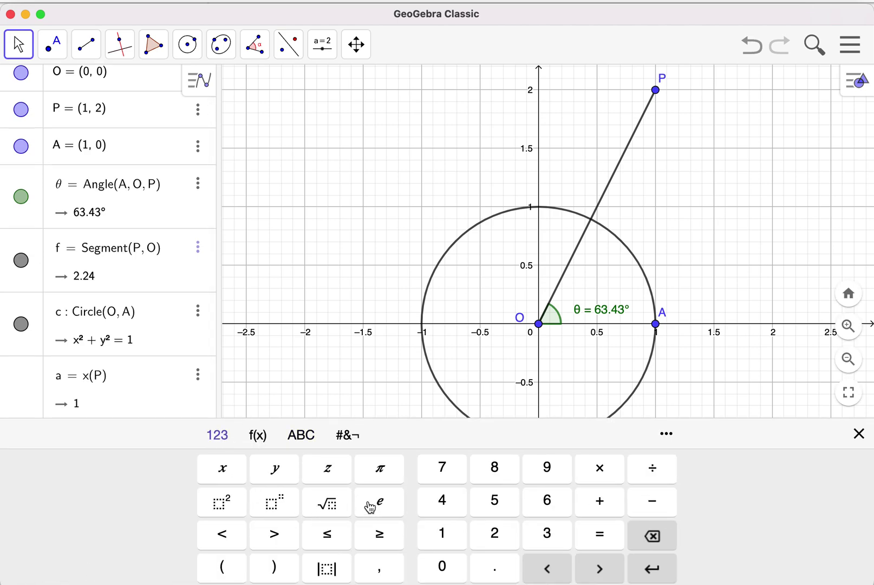
left_click(858, 435)
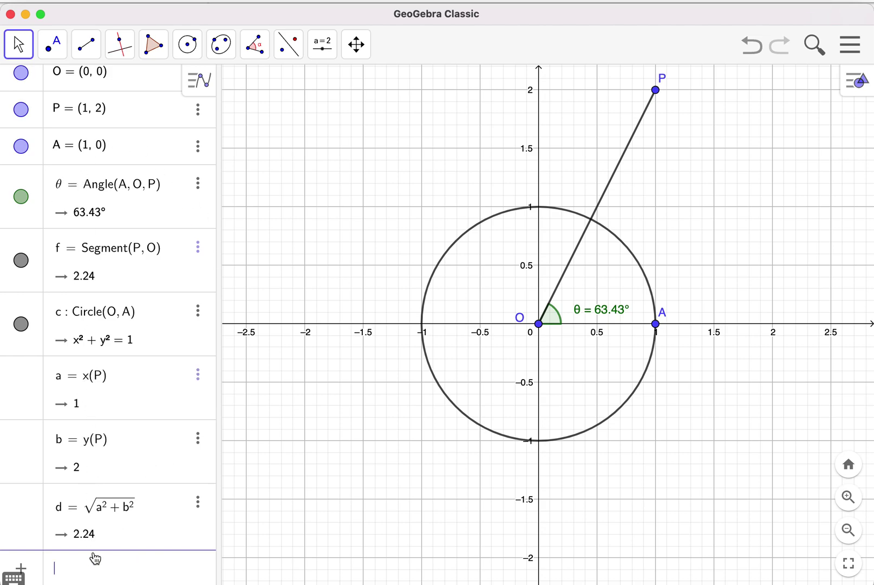
Step: Define c = cos(θ), inserting θ from the Greek keyboard, giving 0.45
type("c ")
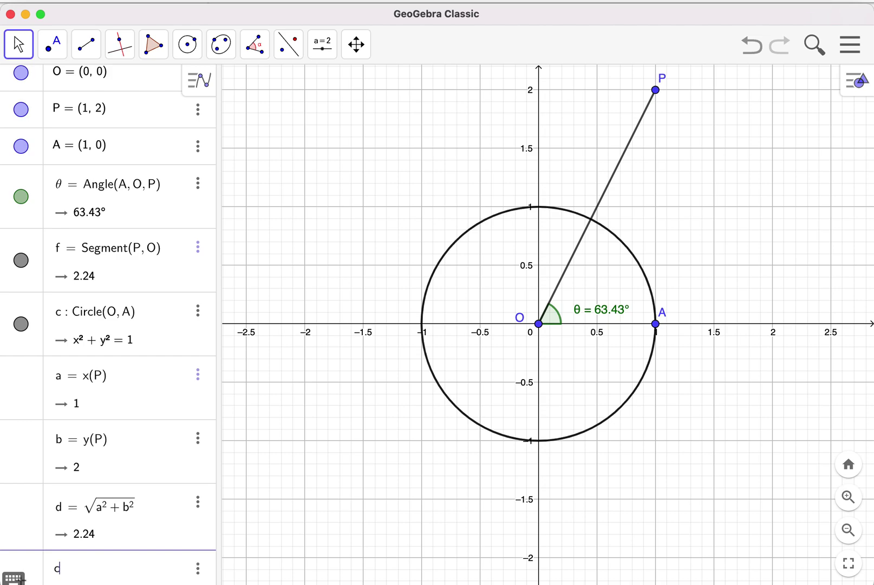
type("= cos")
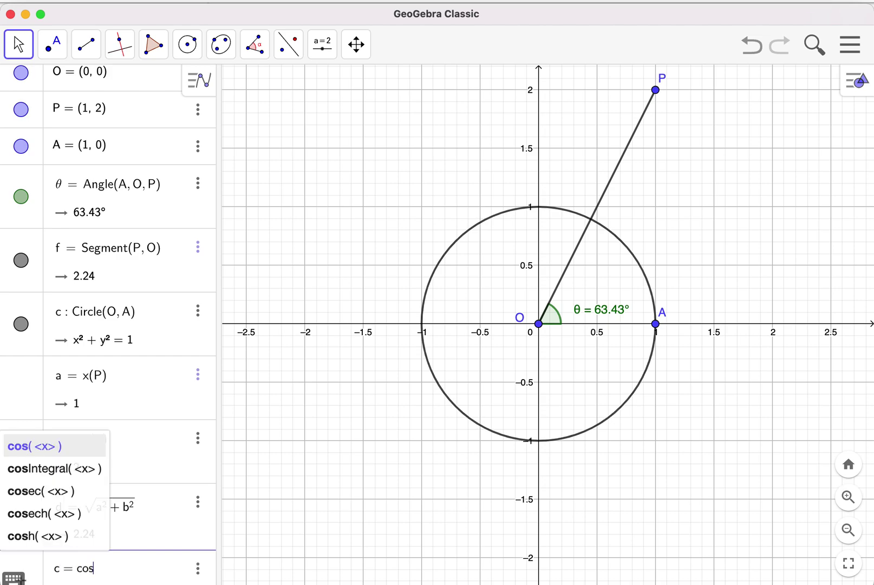
type("(")
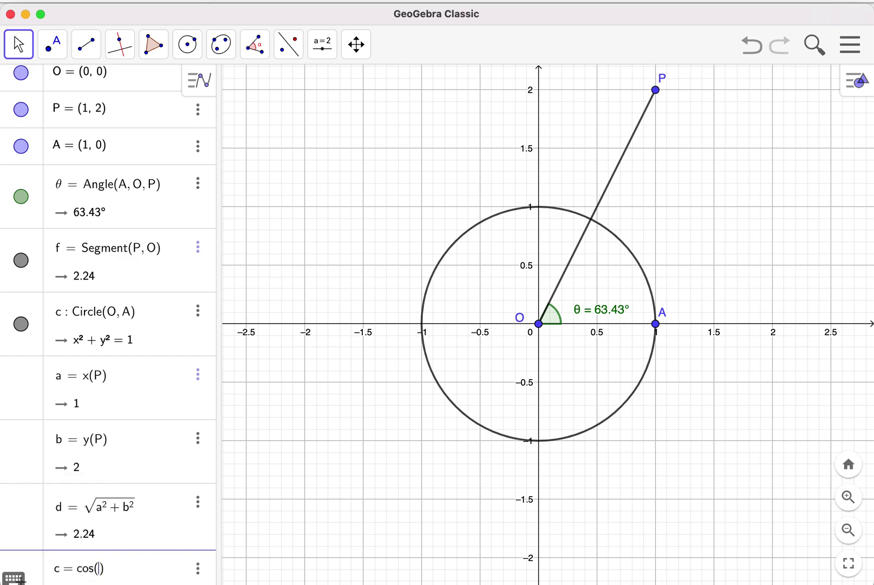
scroll(97, 553, "down", 1)
left_click(15, 577)
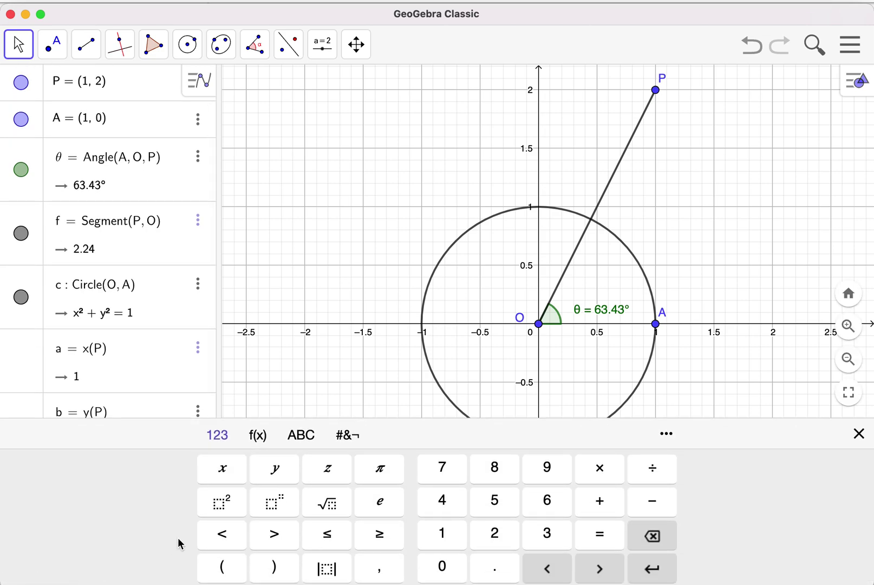
left_click(259, 440)
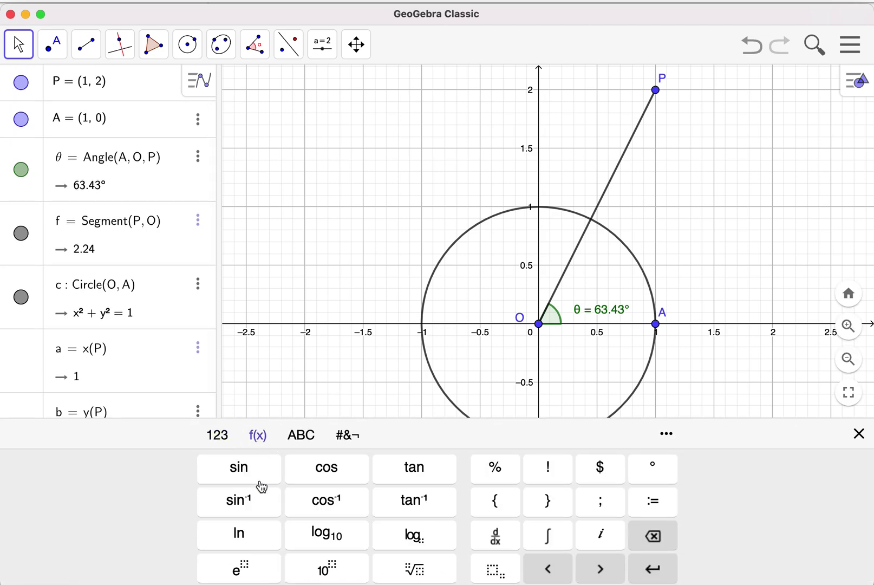
left_click(300, 438)
left_click(202, 569)
left_click(516, 469)
left_click(859, 435)
left_click(114, 541)
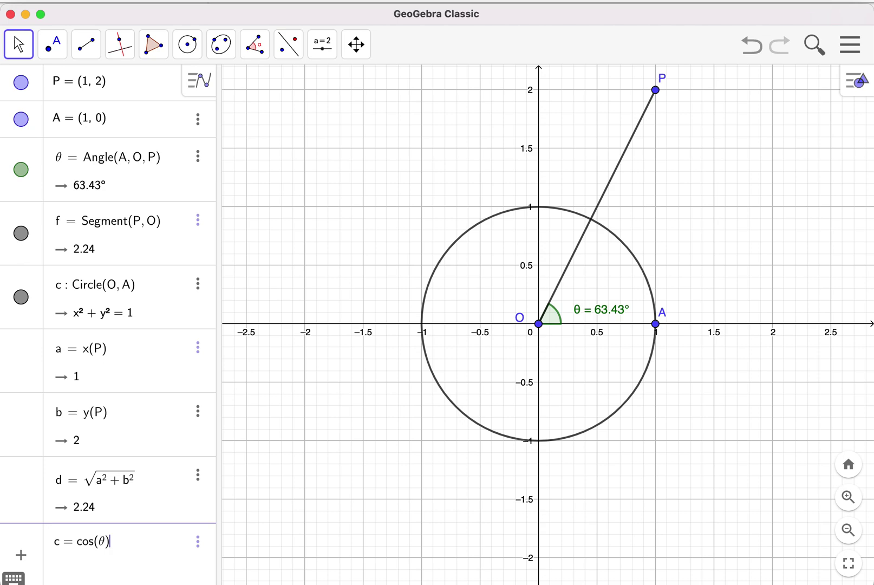
key("Return")
Step: Define s = sin(θ), giving 0.89
scroll(129, 209, "up", 1)
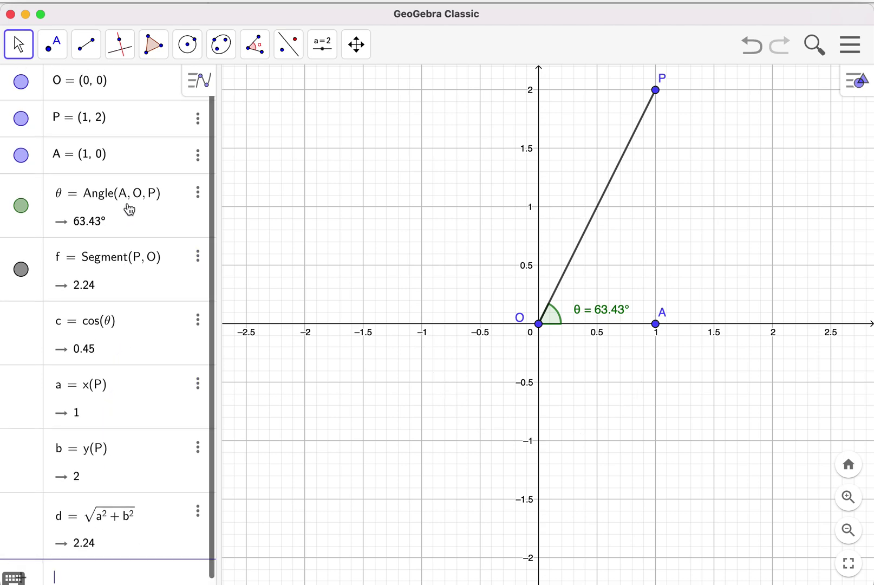
scroll(117, 336, "down", 1)
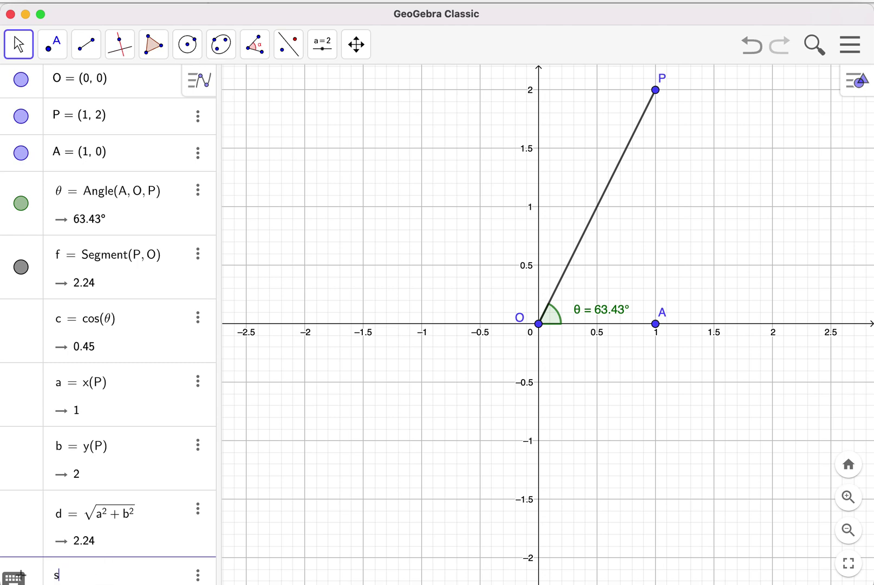
type("s = sin(")
left_click(14, 577)
left_click(519, 467)
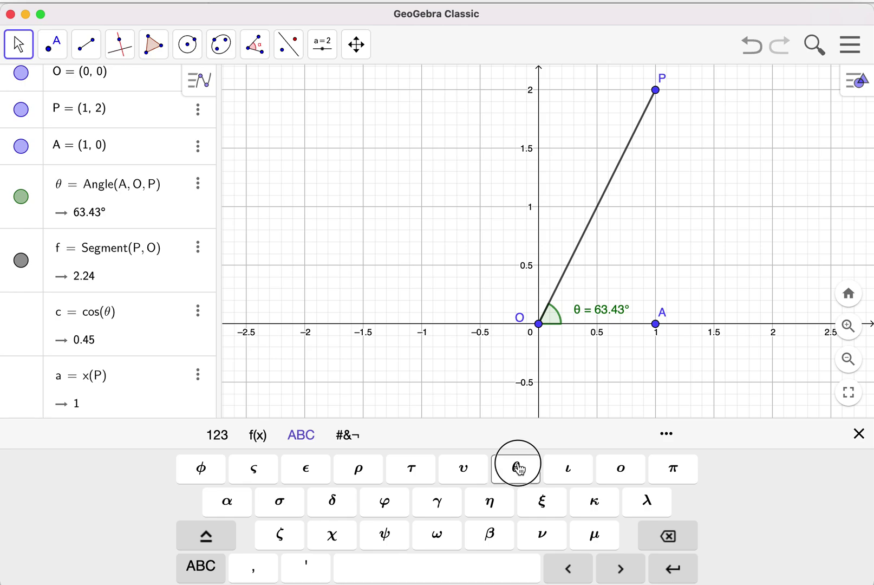
left_click(673, 568)
left_click(859, 433)
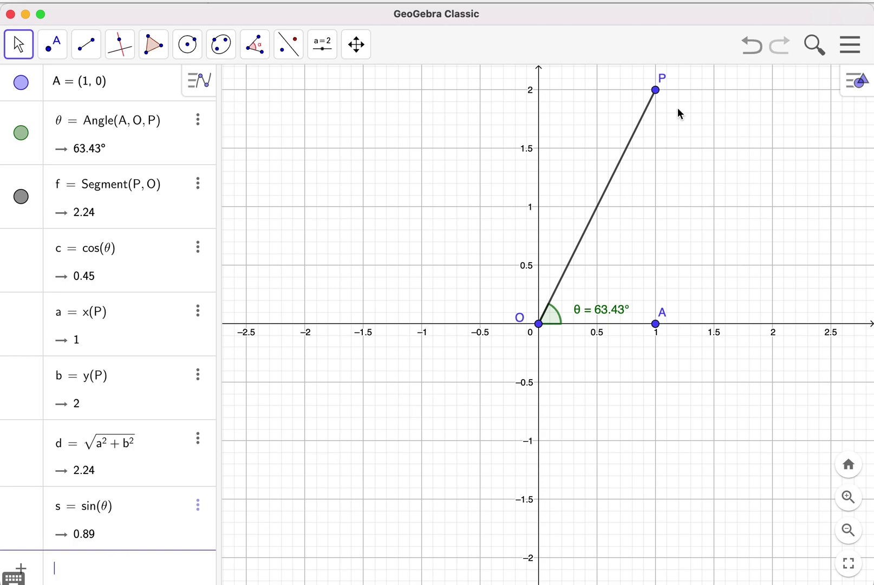
Step: Move point P down to (1, 1.5), making θ = 56.31°
left_click_drag(655, 92, 661, 152)
scroll(103, 301, "up", 3)
left_click_drag(217, 278, 254, 280)
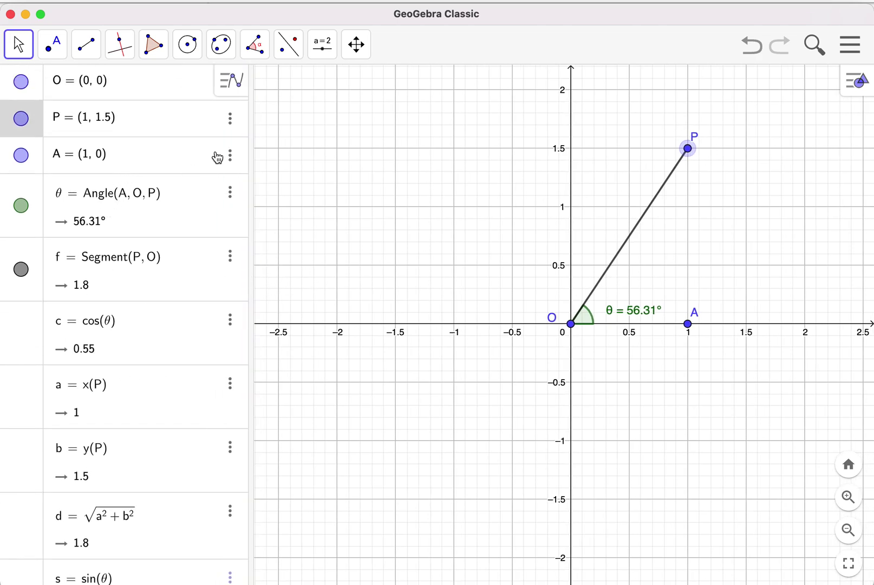
Step: Switch the algebra list from Value to Definition display
left_click(232, 84)
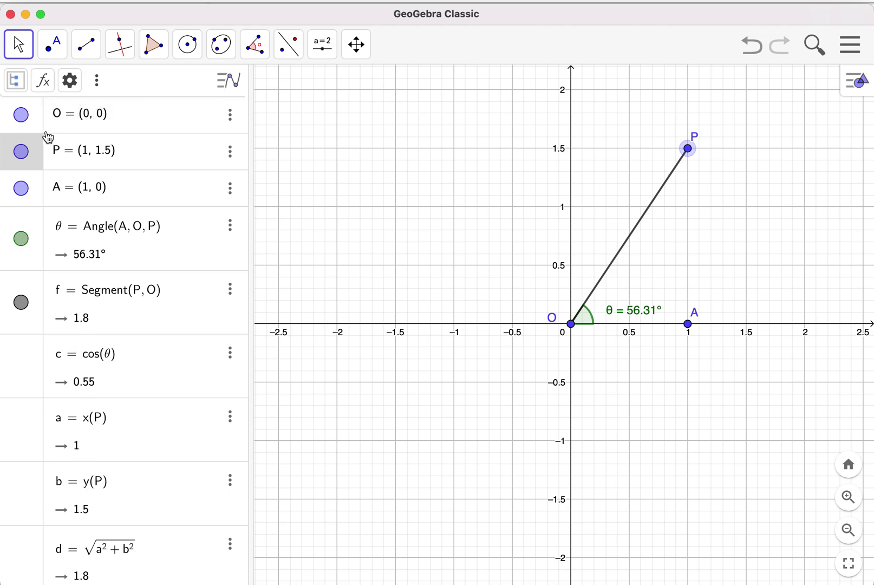
left_click(43, 82)
left_click(77, 135)
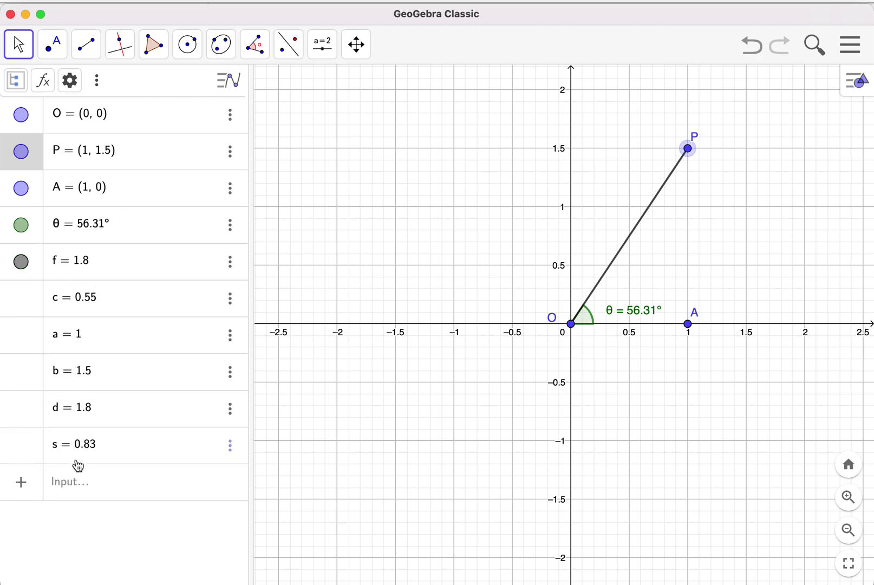
left_click(42, 83)
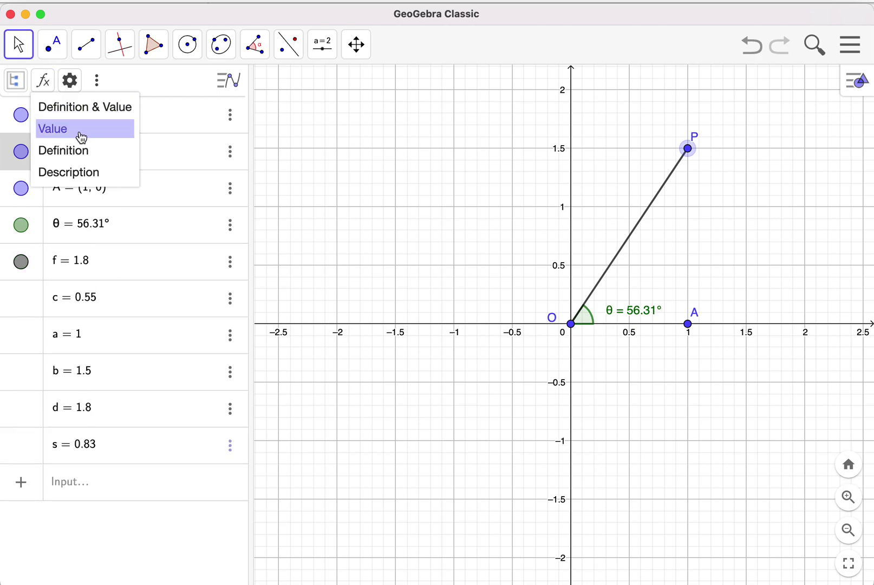
left_click(61, 150)
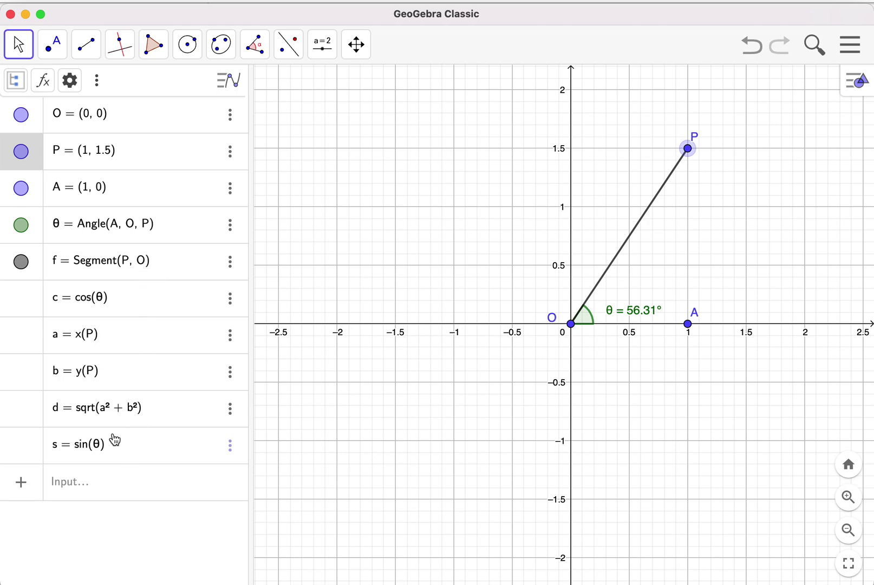
left_click(341, 252)
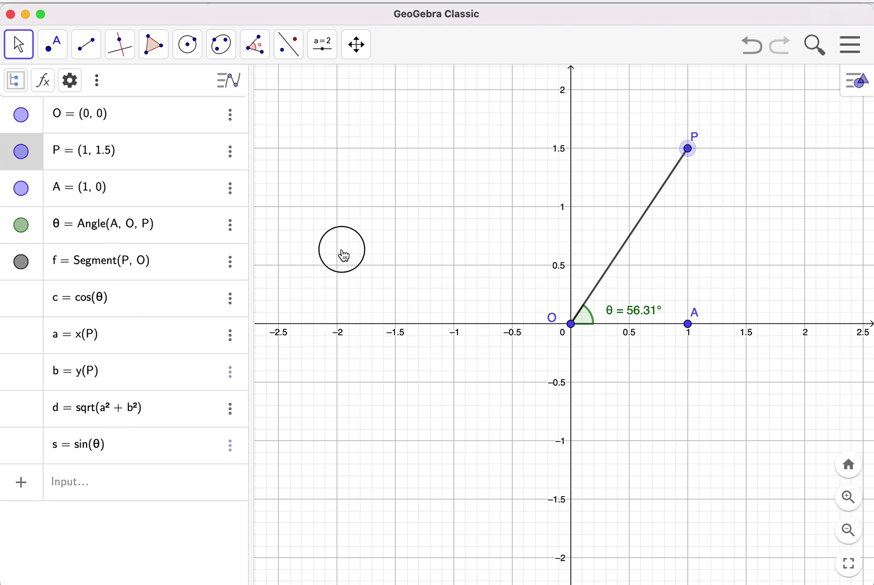
left_click(116, 336)
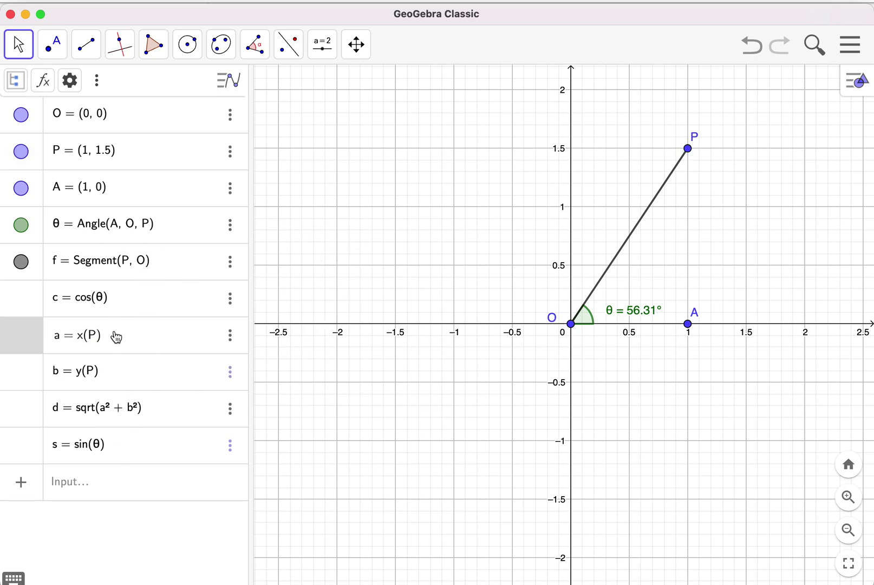
left_click(379, 345)
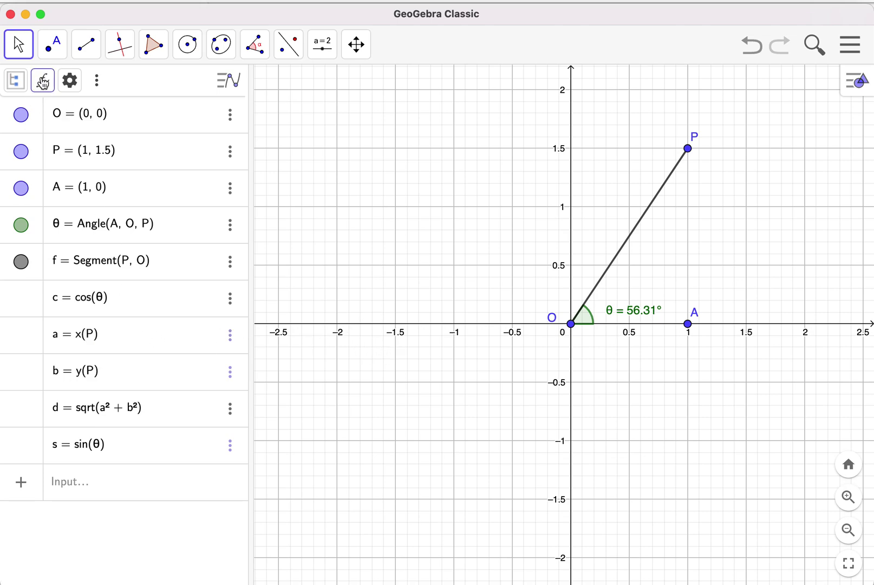
left_click(15, 80)
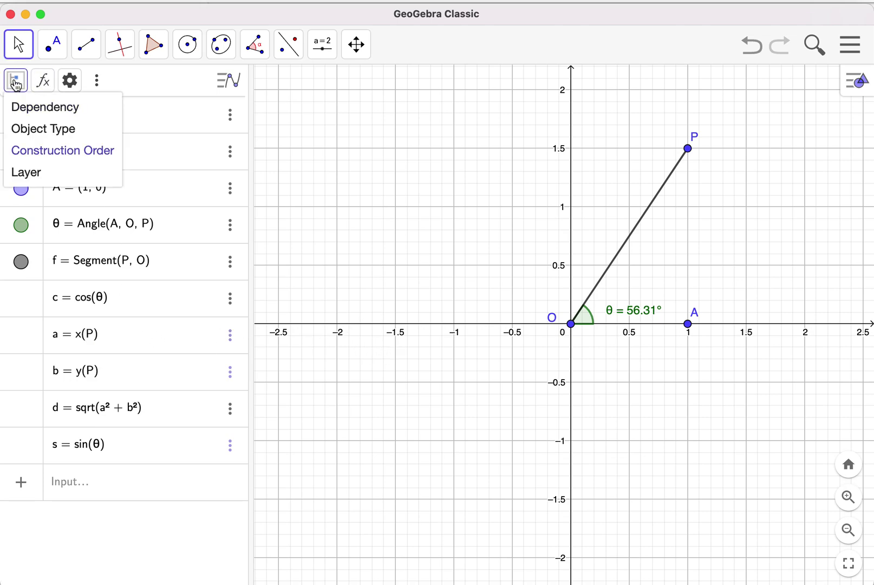
Step: Sort the algebra list by object type, collapse the Point and Segment groups, and narrow the panel
left_click(74, 134)
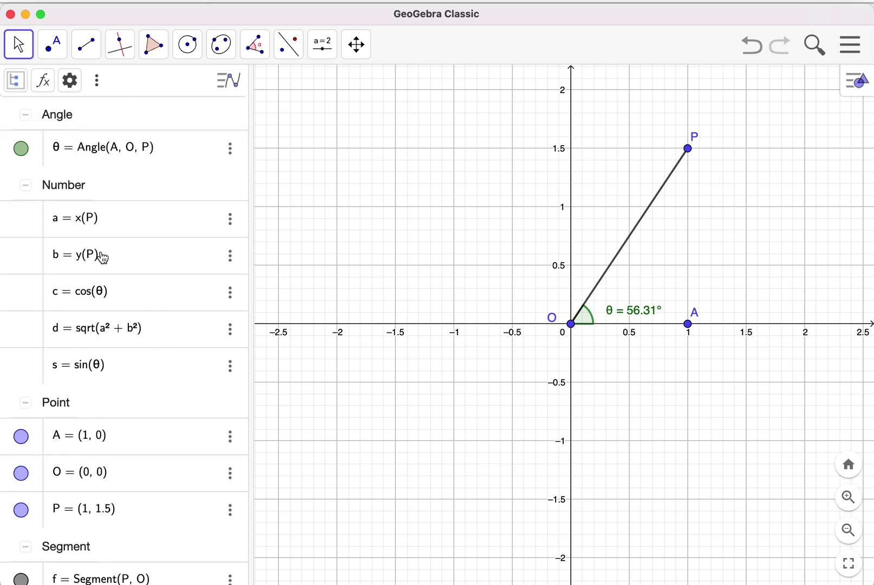
left_click(25, 186)
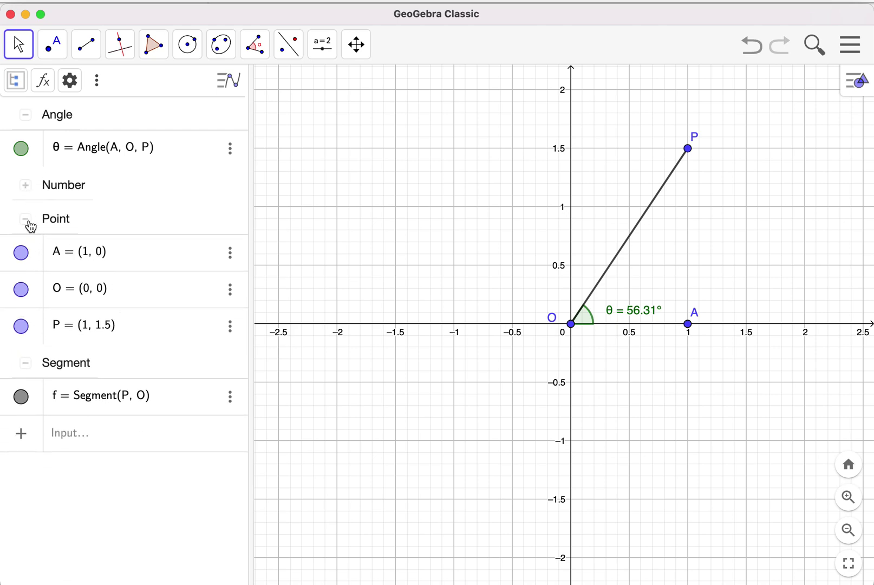
left_click(25, 219)
left_click(25, 253)
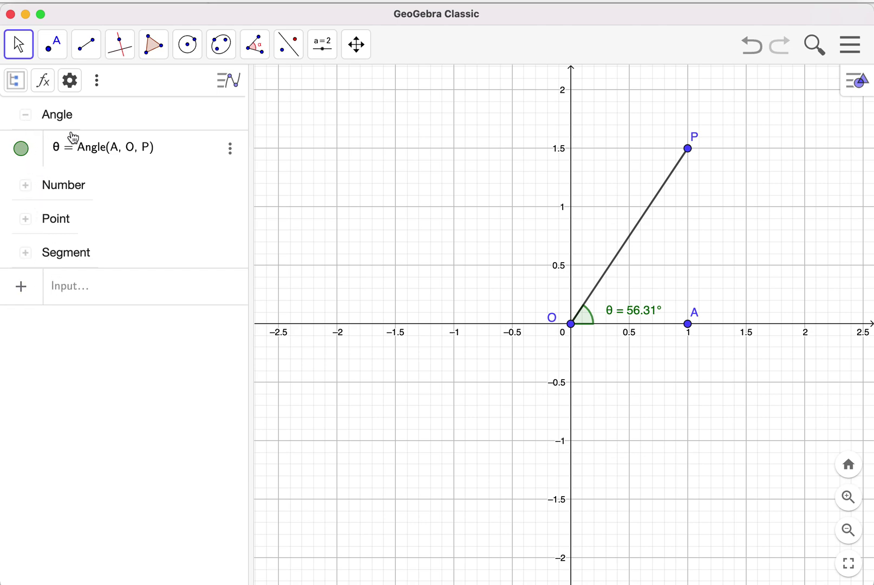
left_click(26, 186)
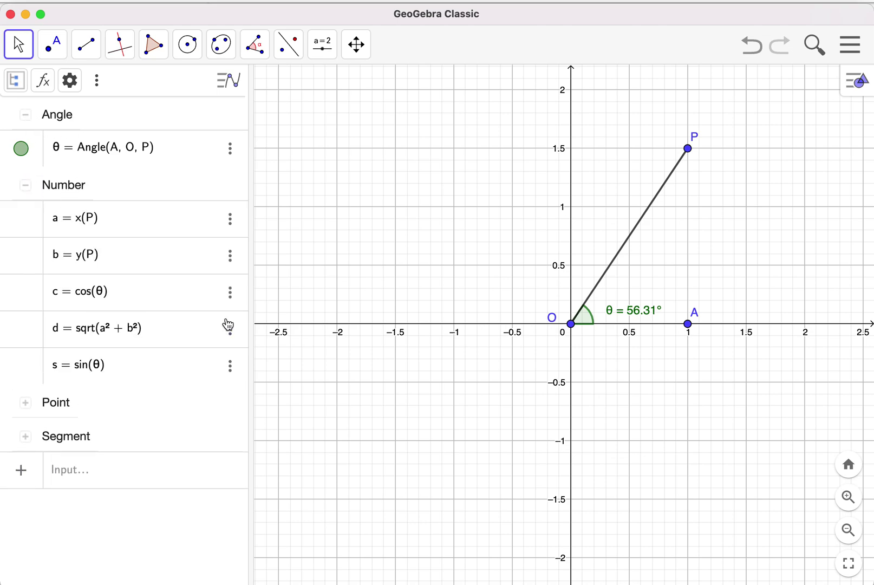
left_click_drag(249, 311, 203, 317)
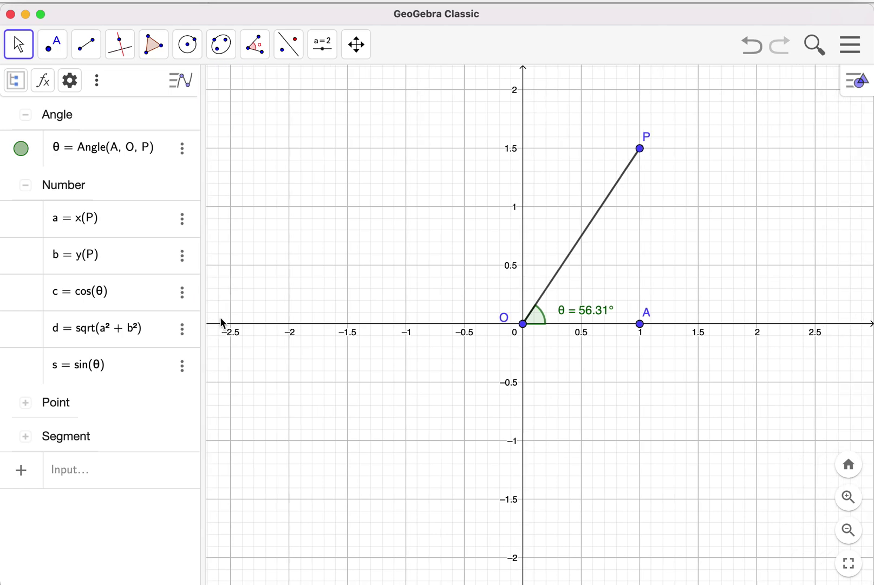
Step: Try Definition-and-Value display, then set the algebra list back to Definition only
left_click(45, 84)
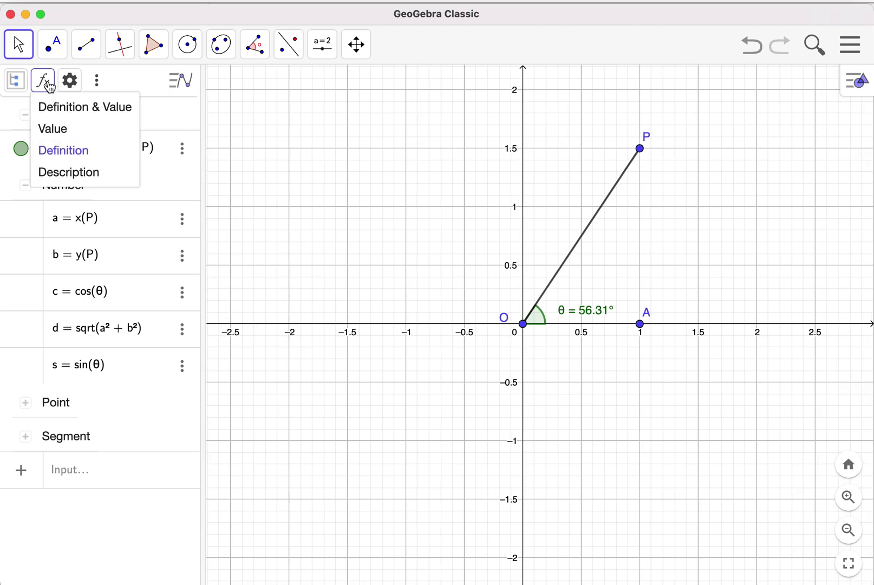
left_click(87, 112)
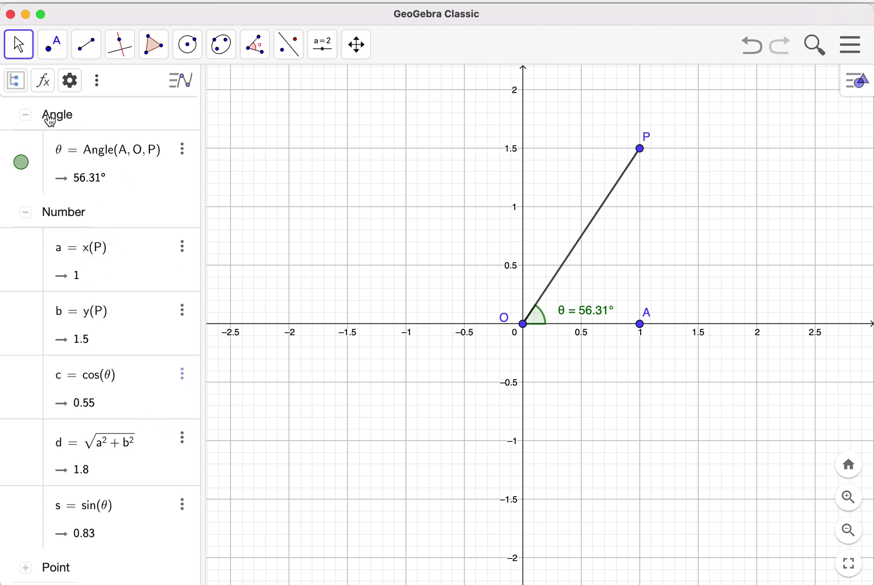
left_click(43, 80)
left_click(72, 153)
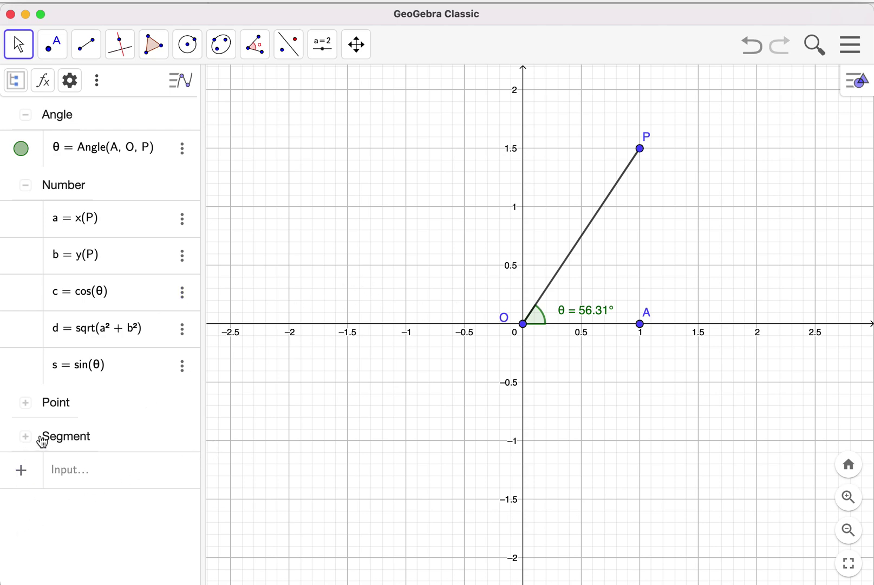
scroll(250, 217, "up", 3)
scroll(262, 216, "down", 3)
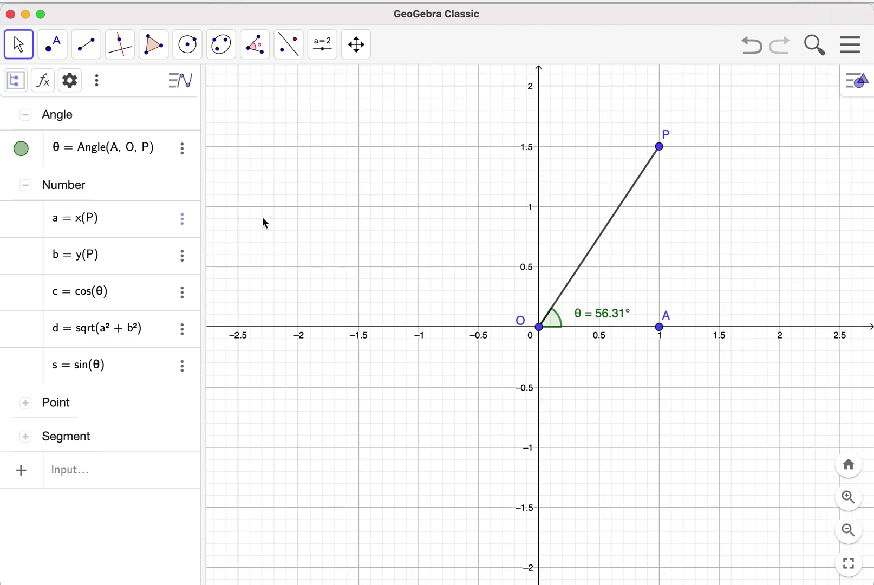
Step: Draw circle e centred at O and passing through A
left_click_drag(323, 273, 359, 270)
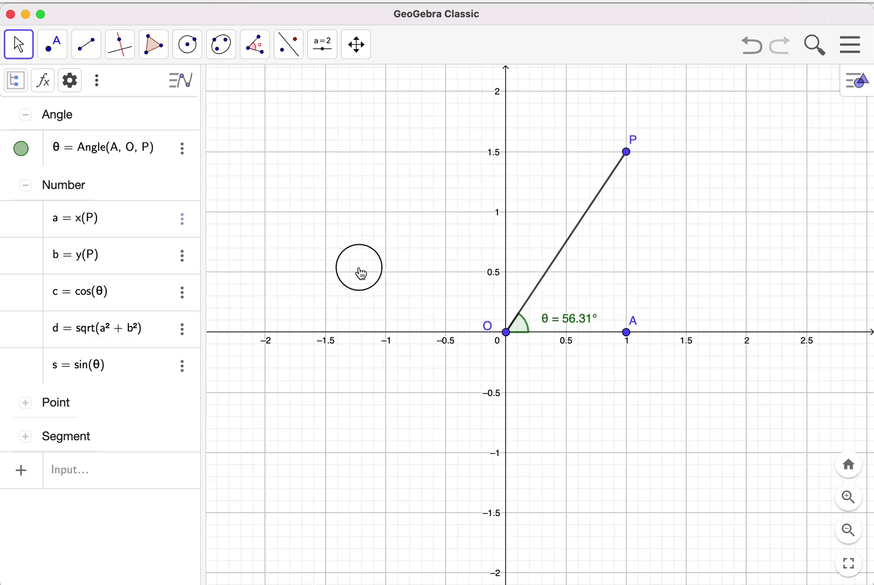
left_click(191, 52)
left_click(244, 87)
left_click(508, 333)
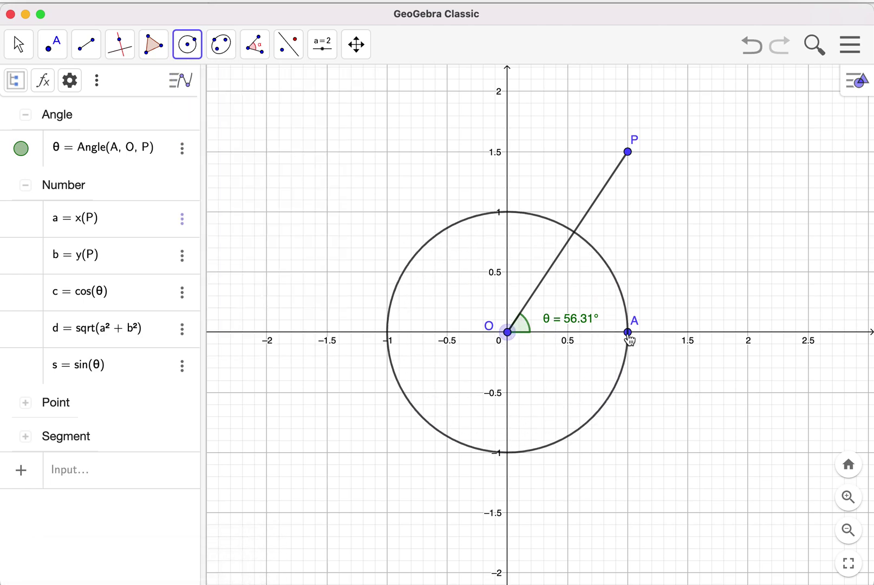
left_click(628, 333)
Step: Return to the Move tool, collapse the Conic group, and recentre the circle
left_click(19, 44)
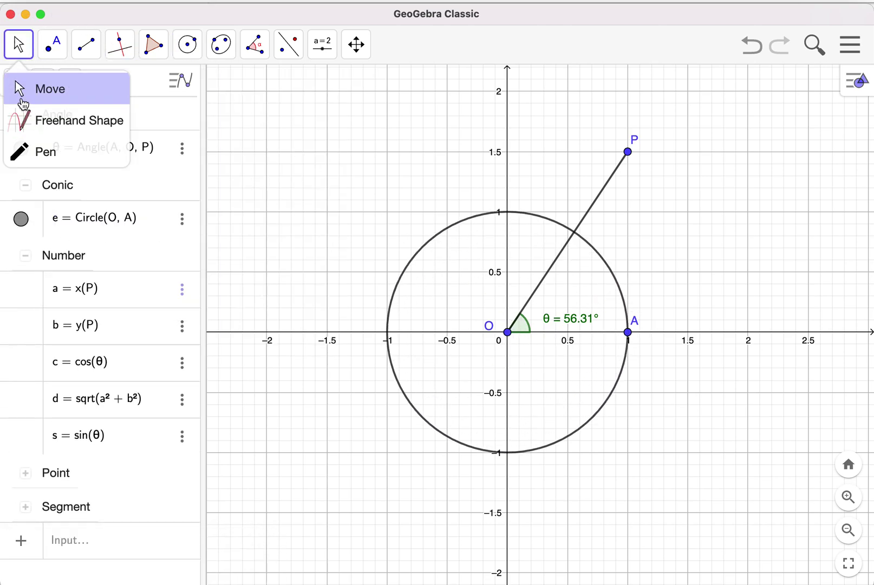
left_click(19, 88)
left_click(25, 187)
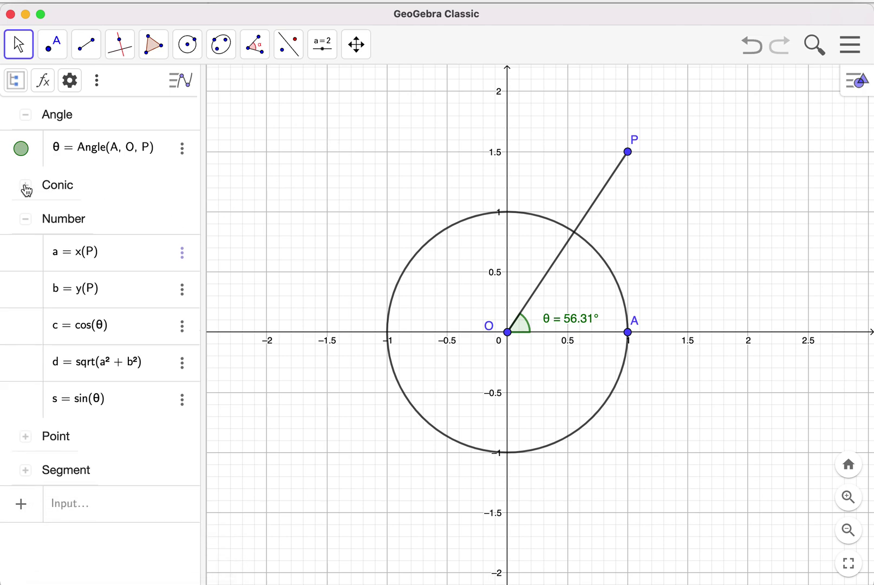
left_click_drag(633, 372, 720, 359)
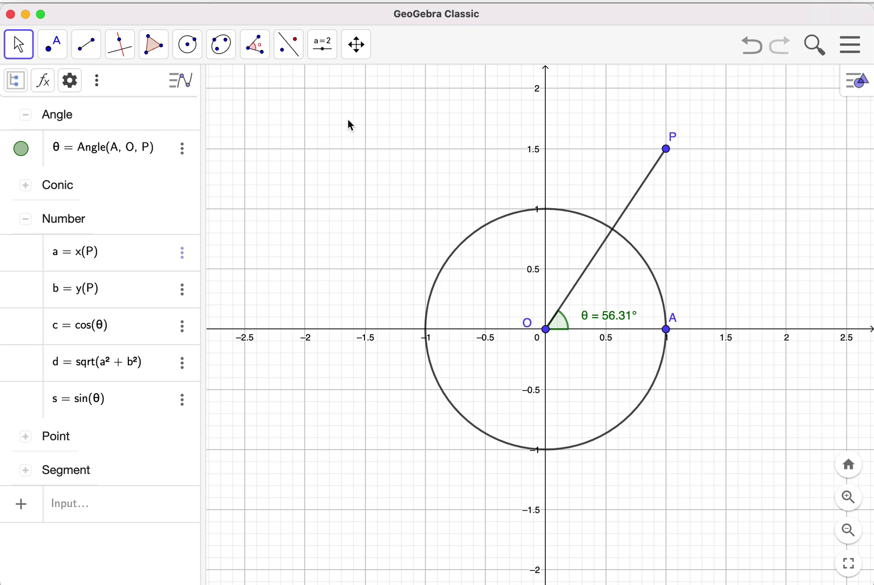
left_click(10, 14)
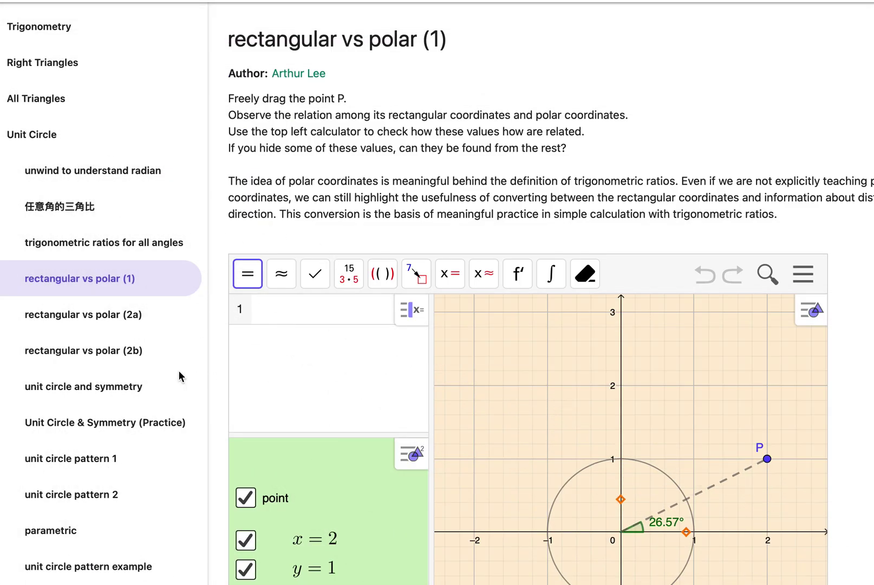
scroll(407, 407, "down", 5)
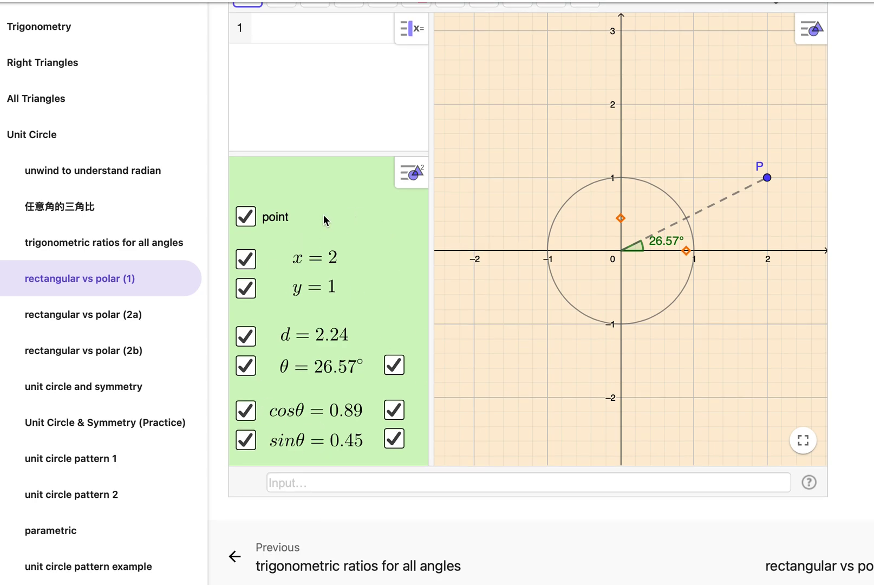
left_click(247, 368)
left_click(246, 367)
left_click(395, 367)
left_click(395, 367)
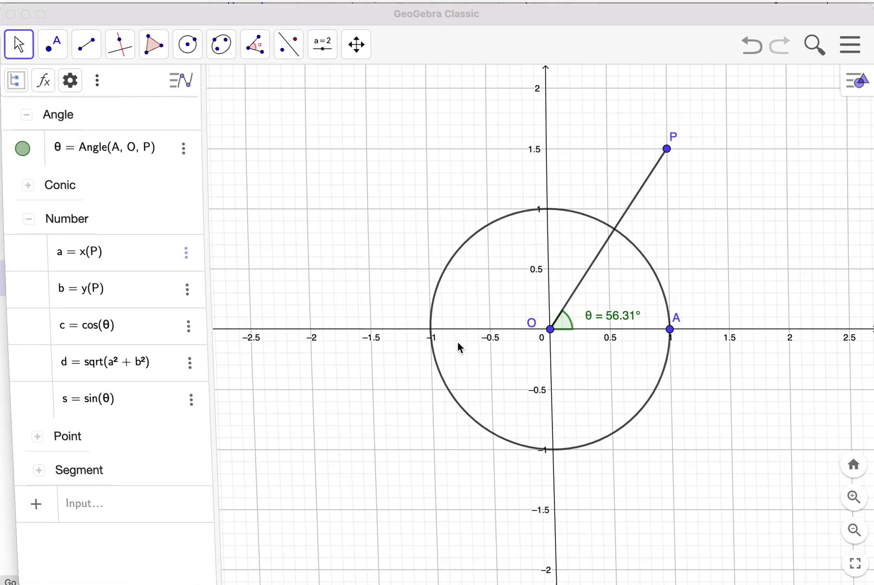
Step: Turn on Graphics 2 from the View menu and dock it left of Graphics
left_click(857, 55)
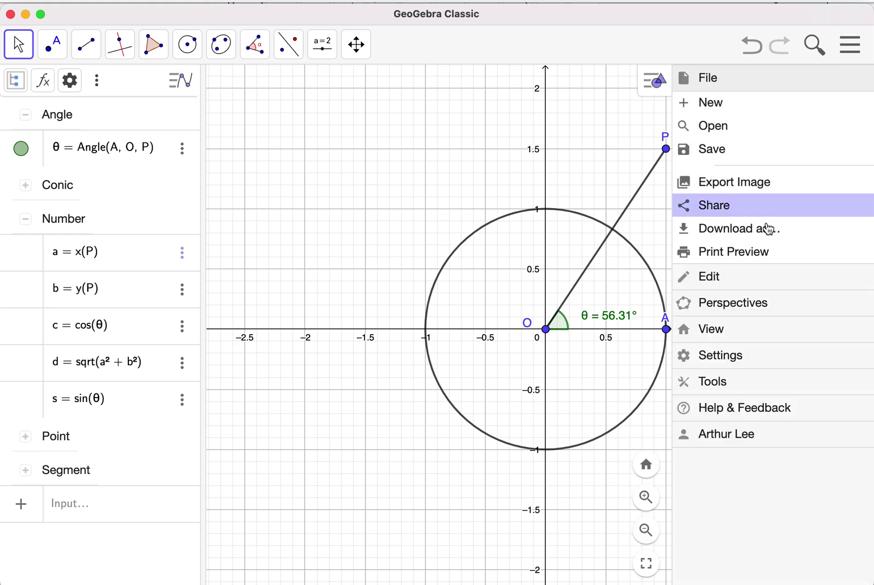
left_click(714, 335)
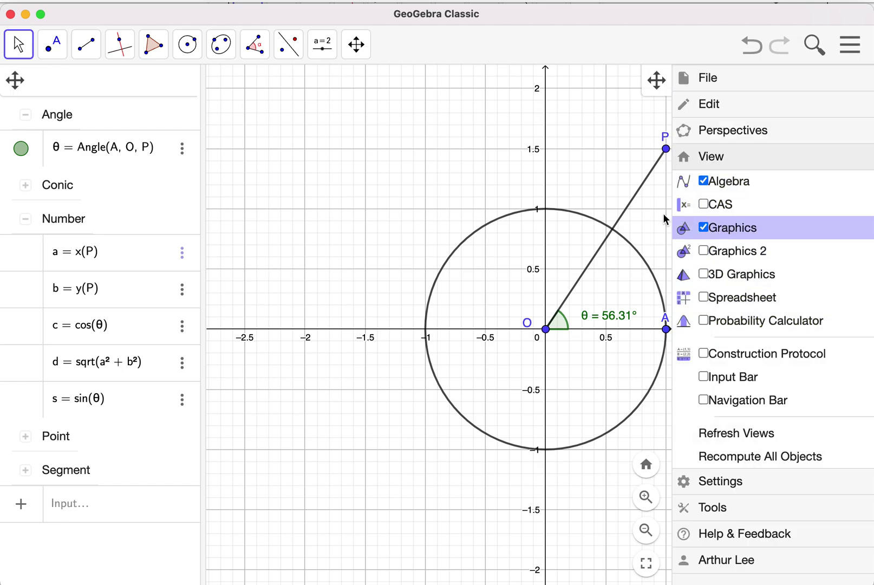
left_click(704, 251)
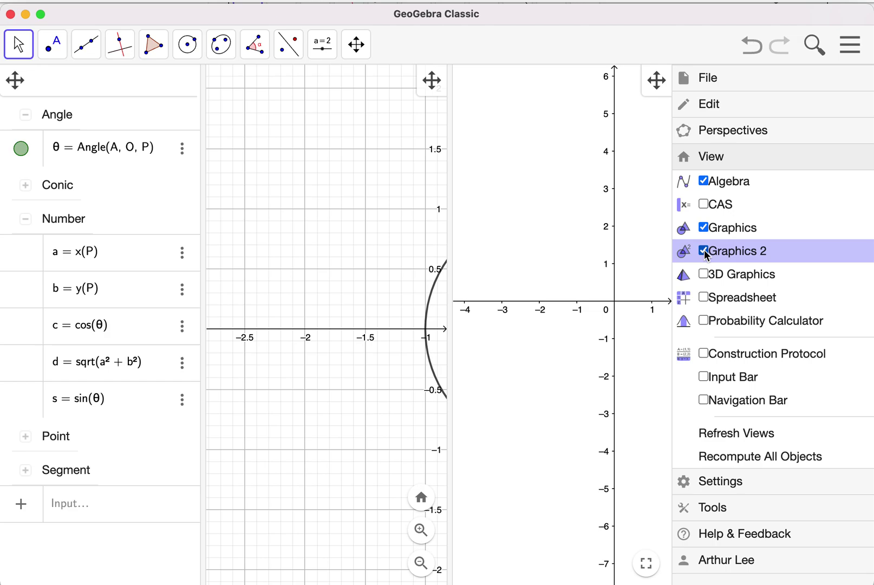
left_click_drag(657, 80, 242, 301)
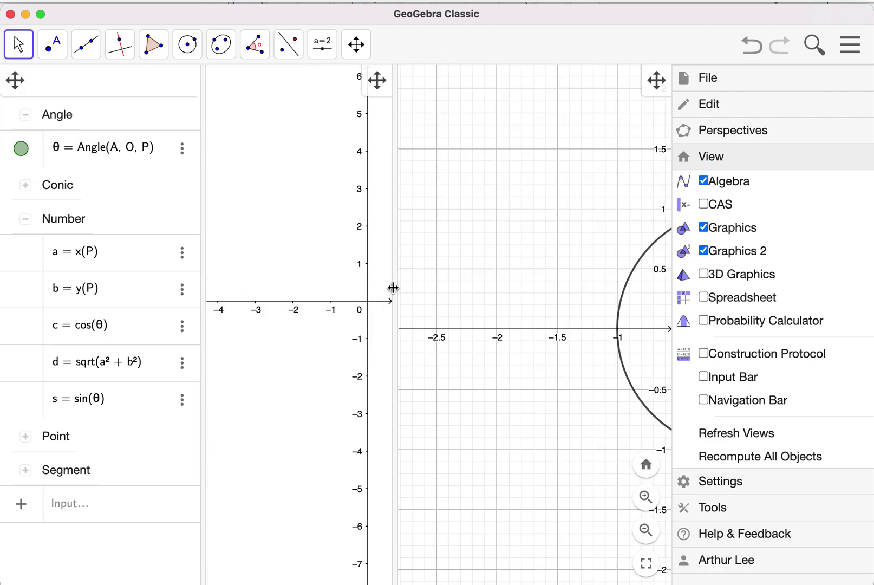
Step: Widen Graphics 2 and pan both views so the whole unit circle shows
left_click(852, 46)
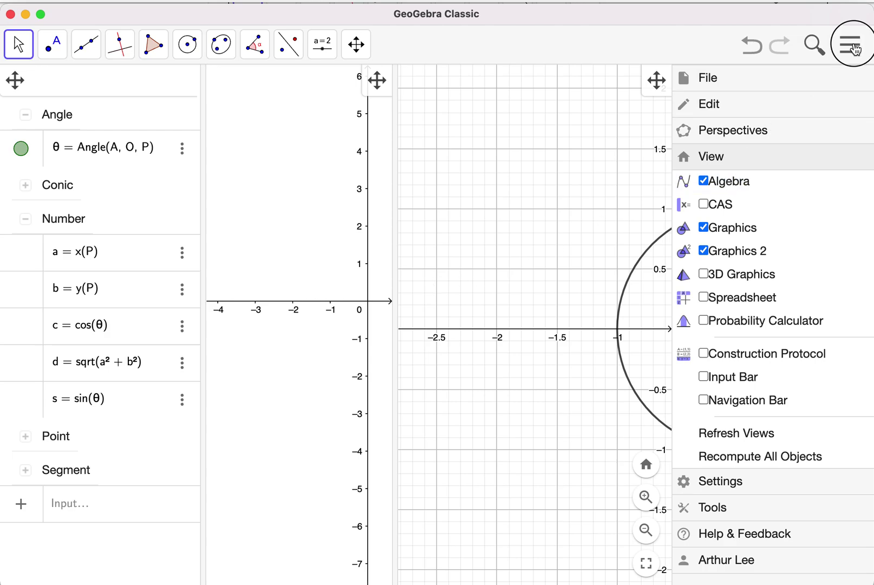
left_click_drag(398, 189, 464, 189)
left_click_drag(658, 188, 534, 183)
left_click_drag(377, 226, 359, 230)
Step: Adjust the Graphics 2 panel and hide its axes from the style bar
left_click_drag(465, 222, 433, 224)
left_click_drag(376, 215, 334, 225)
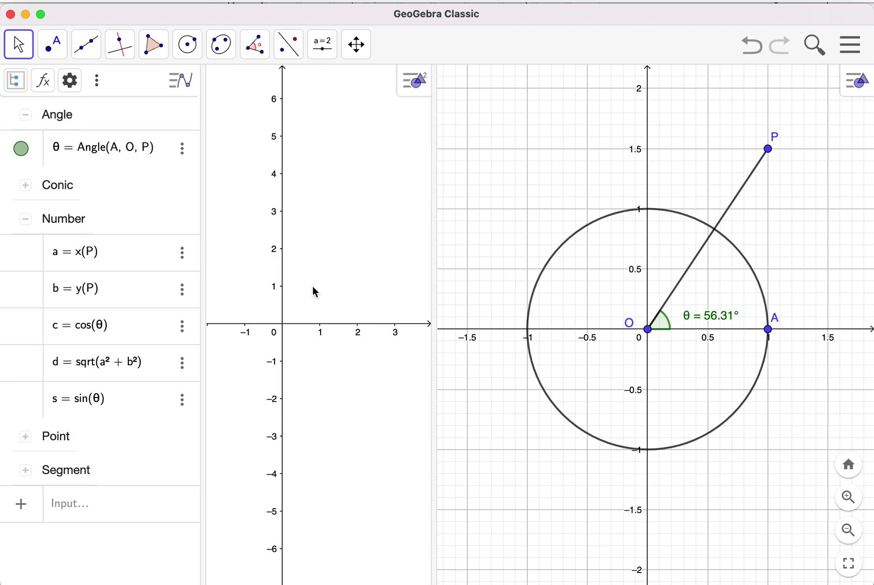
left_click(414, 82)
left_click(243, 81)
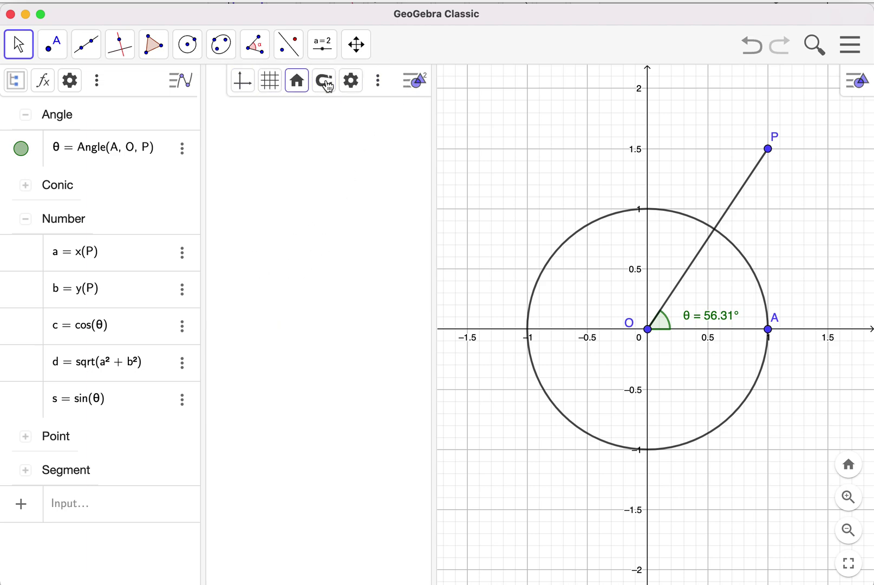
Step: Set the Graphics 2 background colour to light orange in its settings
left_click(352, 82)
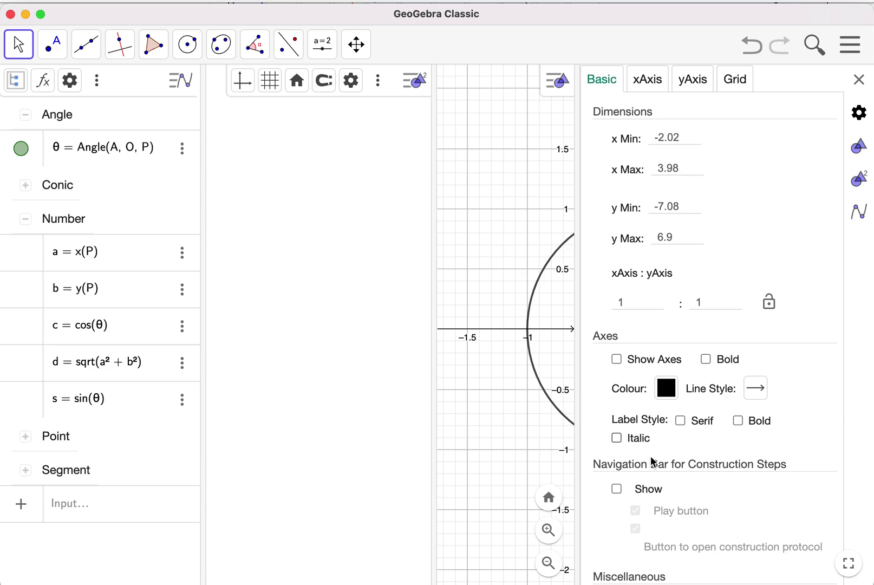
scroll(707, 456, "down", 3)
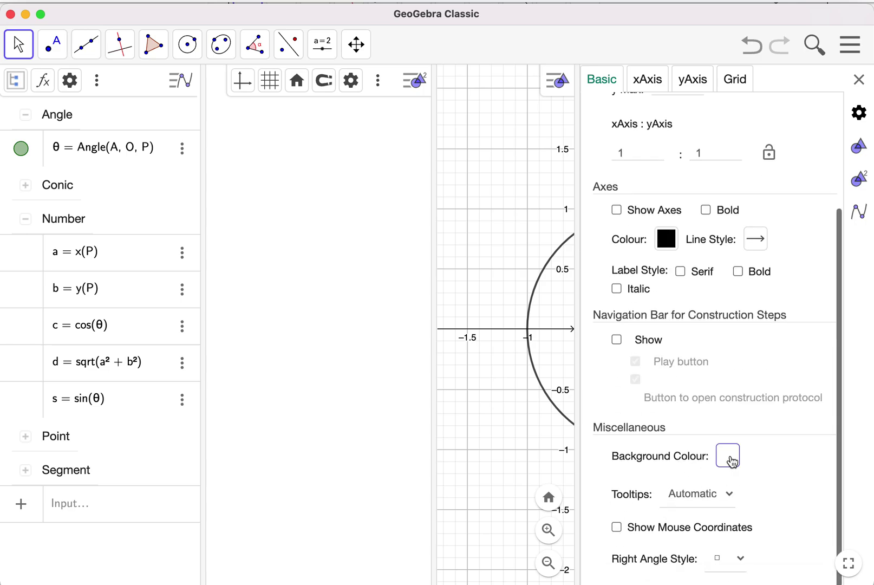
left_click(727, 460)
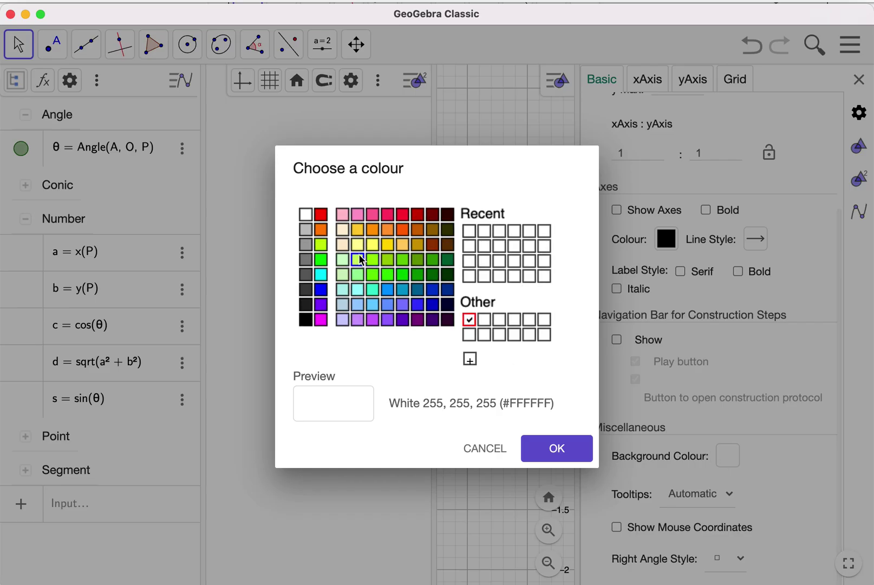
left_click(343, 229)
left_click(563, 460)
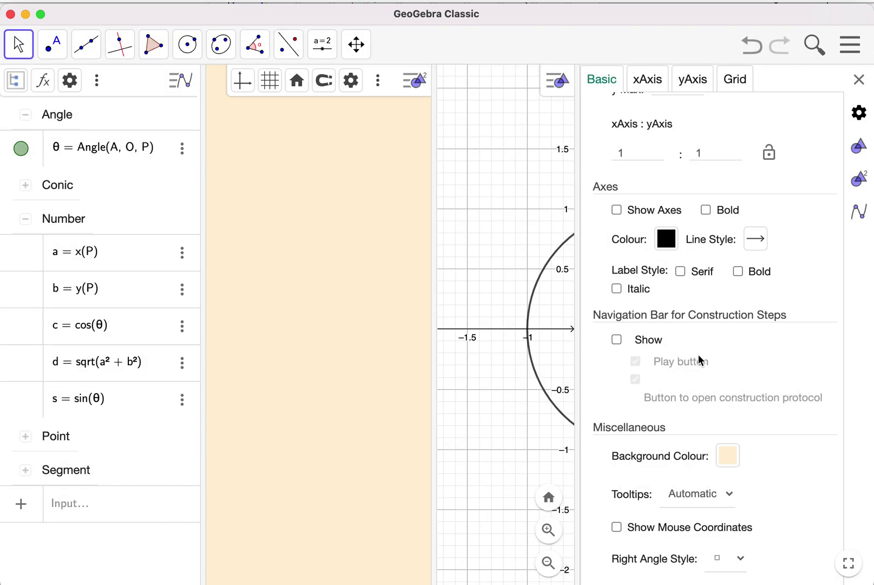
left_click(860, 81)
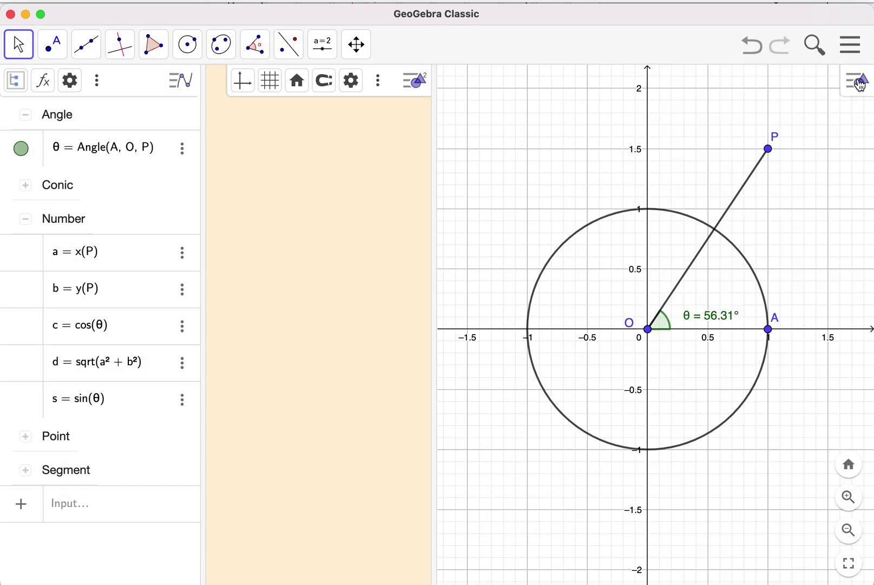
Step: Create a text in Graphics 2 reading 'x=' followed by the live value of a
left_click(414, 80)
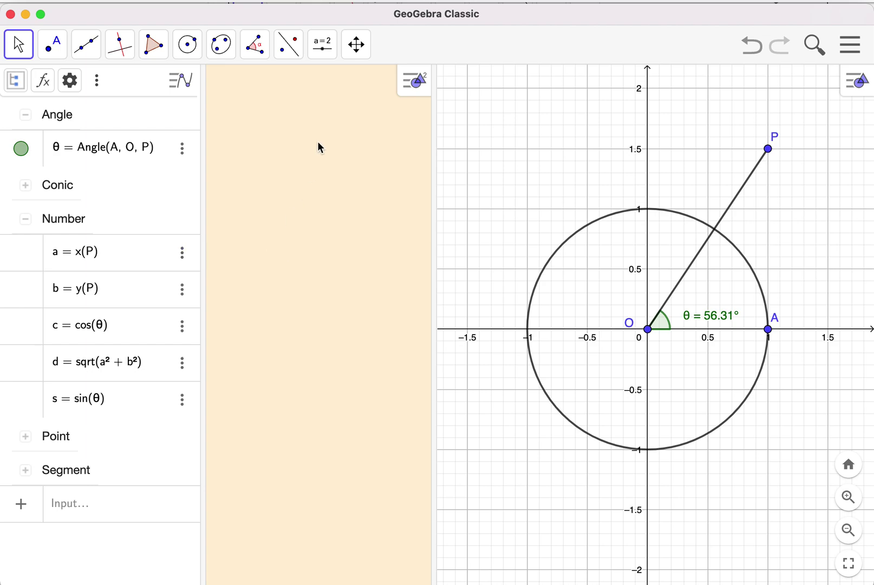
left_click(320, 44)
left_click(357, 132)
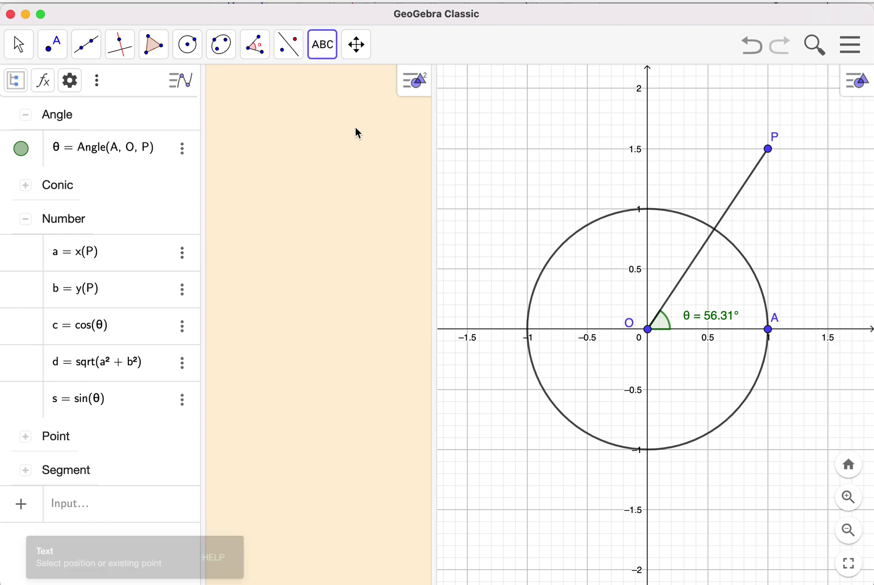
left_click(237, 182)
left_click(336, 305)
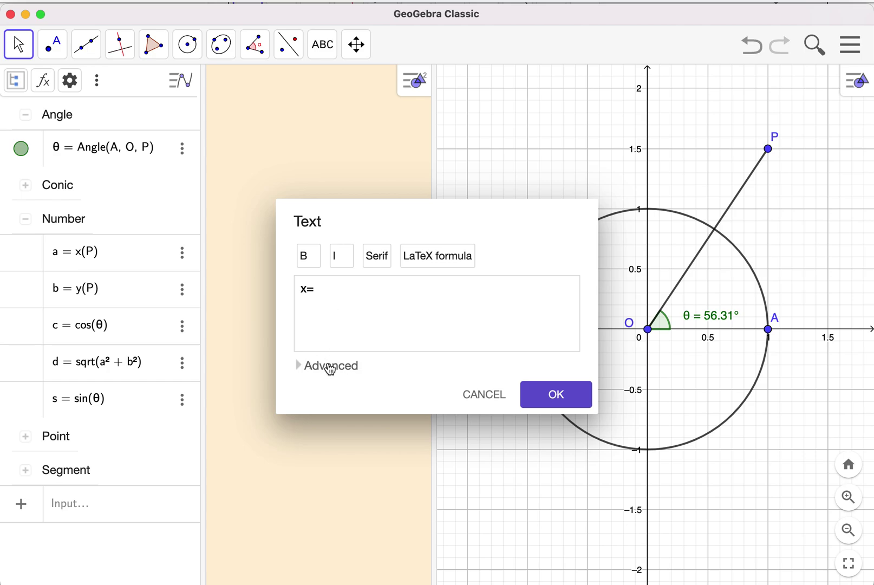
left_click(298, 367)
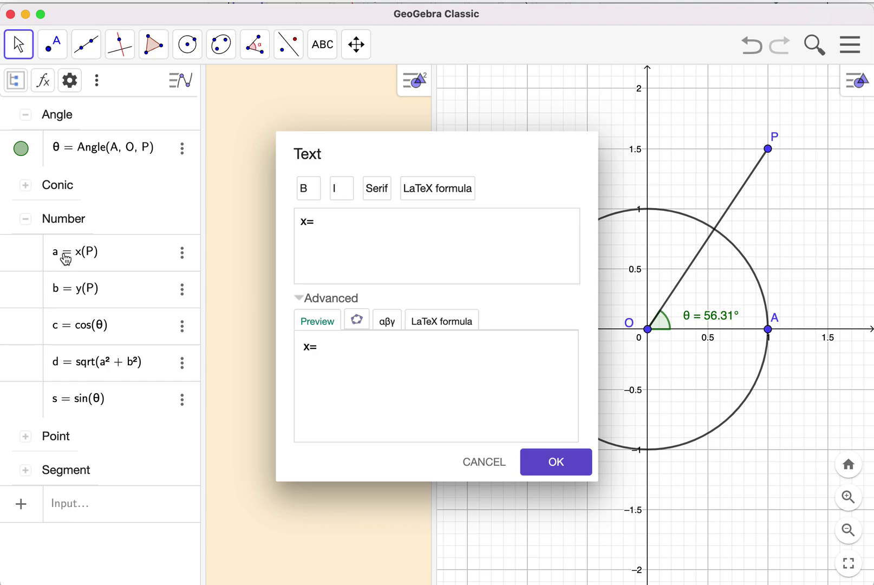
left_click(355, 321)
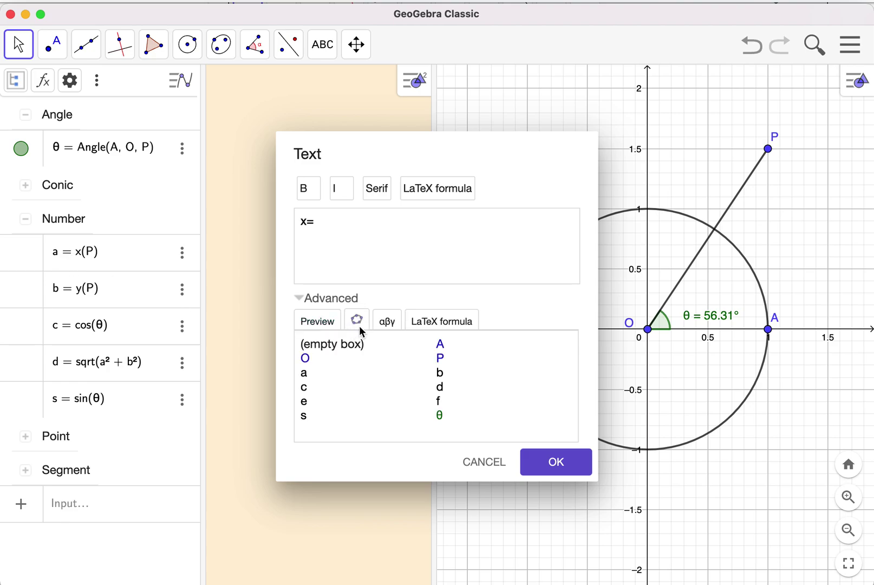
left_click(305, 373)
Step: Render the x text as a LaTeX serif formula and place it
left_click(321, 325)
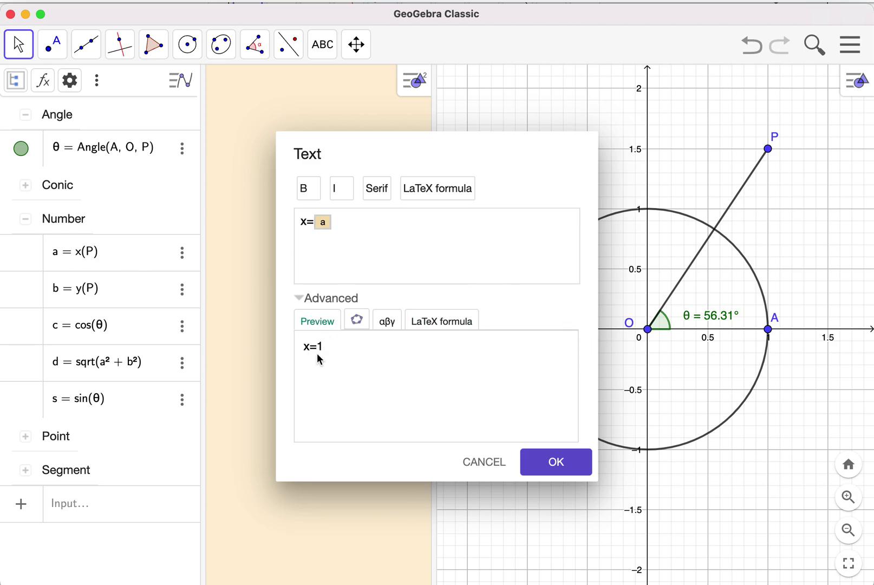
left_click(451, 193)
left_click(377, 197)
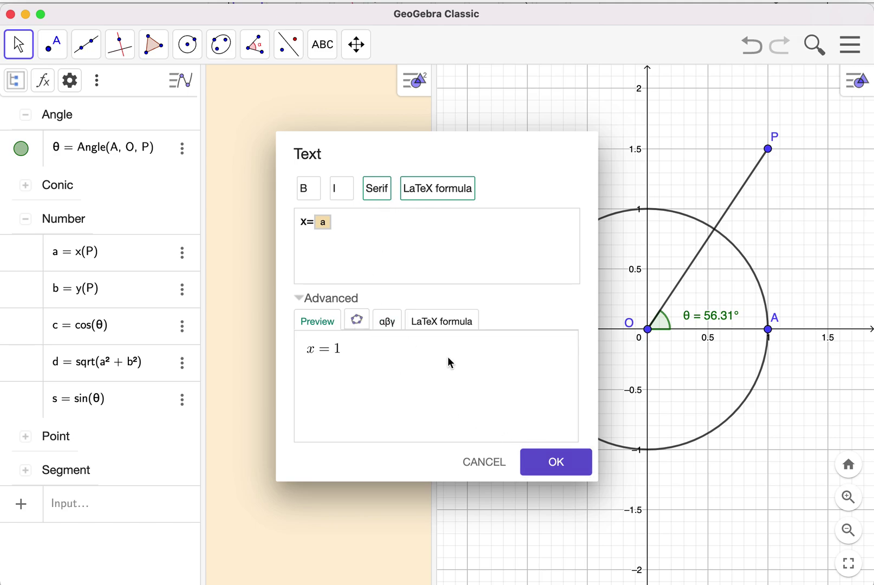
left_click(558, 465)
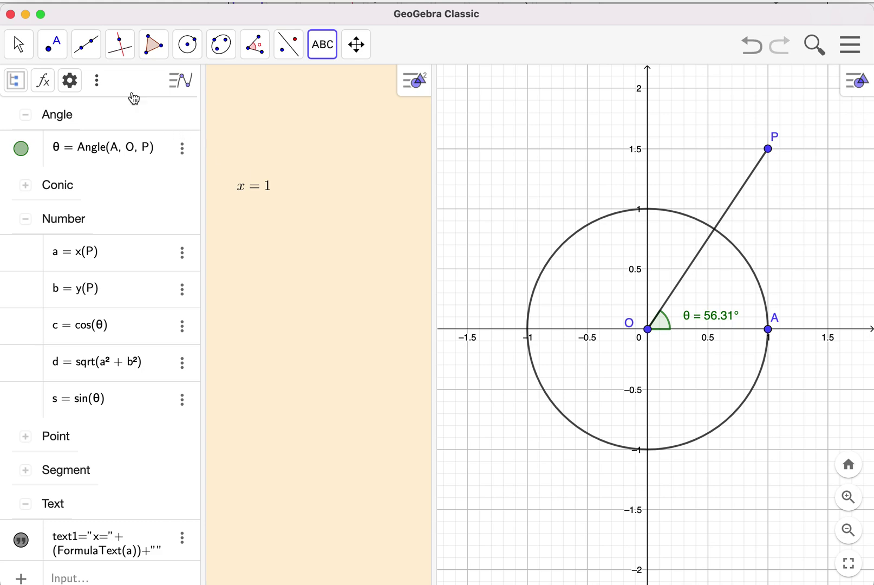
Step: Make the x = 1 text Medium size and move it up and left
left_click(17, 45)
left_click_drag(254, 188, 308, 226)
left_click(412, 85)
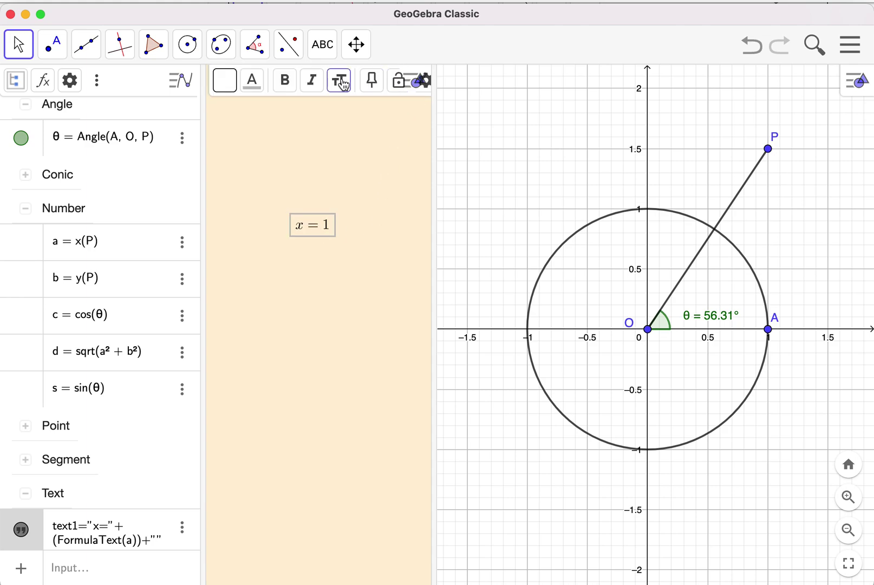
left_click(342, 84)
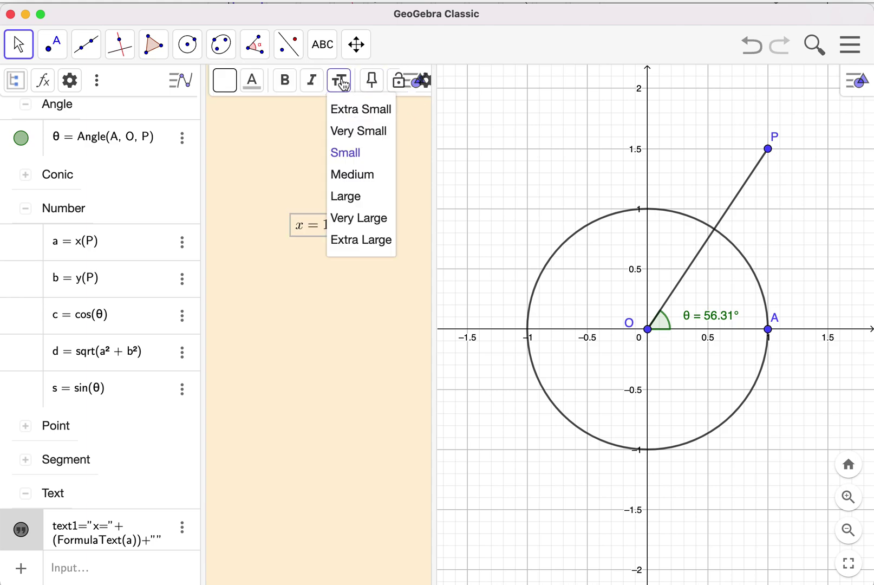
left_click(362, 177)
left_click_drag(336, 236, 299, 213)
left_click(355, 218)
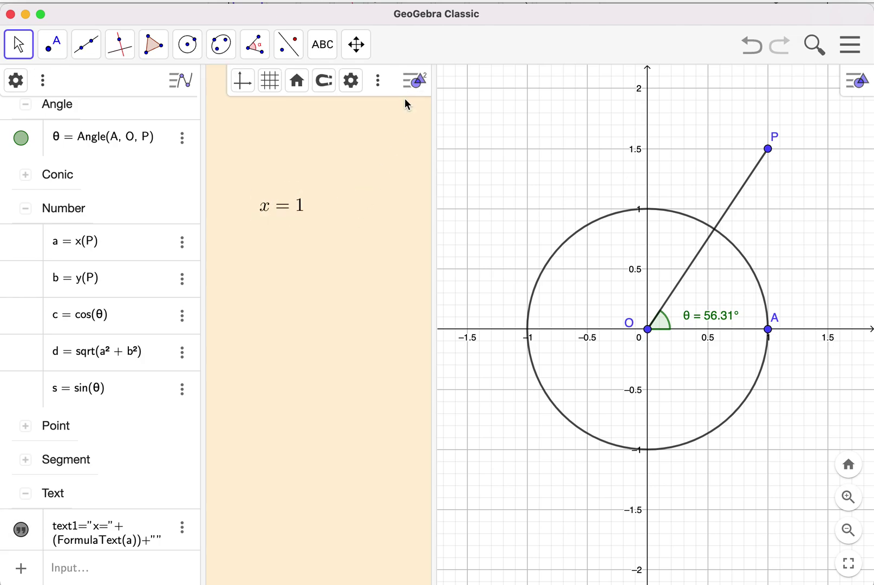
left_click(414, 88)
Step: Reposition the x = 1 text higher, near the top of Graphics 2
scroll(304, 233, "right", 3)
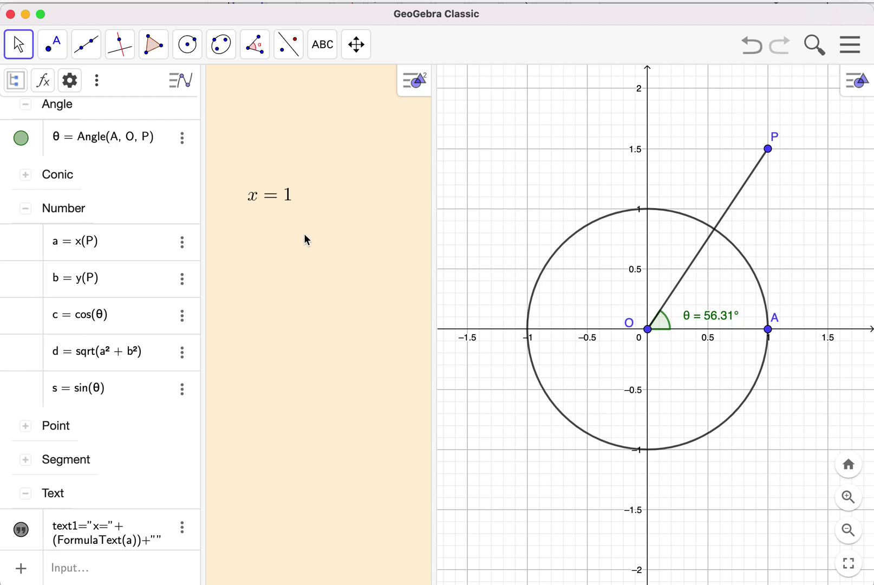
scroll(304, 233, "left", 3)
scroll(282, 264, "right", 2)
scroll(282, 264, "left", 3)
scroll(282, 264, "up", 2)
scroll(281, 260, "down", 3)
scroll(281, 261, "right", 2)
scroll(281, 261, "up", 2)
scroll(282, 261, "left", 1)
scroll(279, 265, "up", 2)
scroll(280, 265, "down", 3)
scroll(280, 265, "up", 2)
scroll(279, 265, "up", 2)
scroll(279, 265, "left", 1)
left_click_drag(280, 226, 289, 195)
left_click(408, 85)
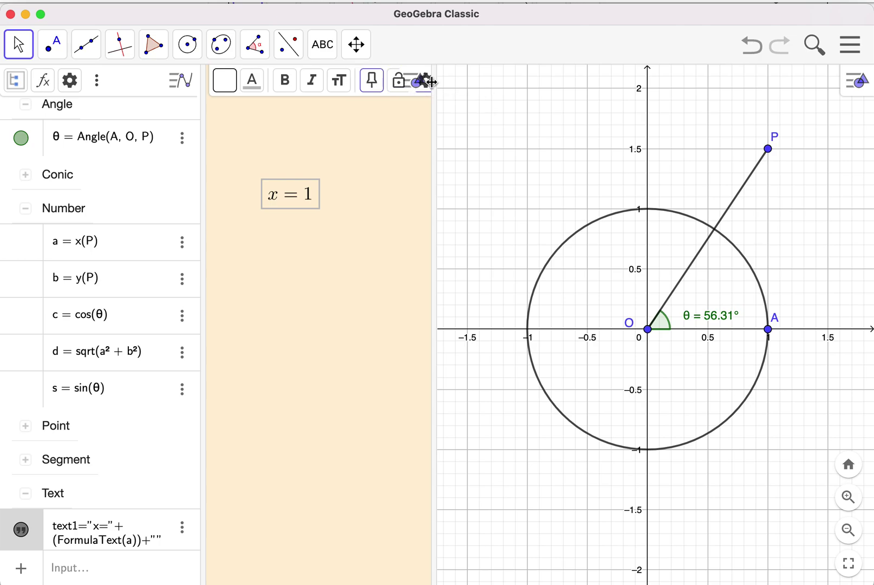
left_click(405, 129)
left_click(414, 84)
left_click_drag(289, 193, 301, 178)
left_click(303, 252)
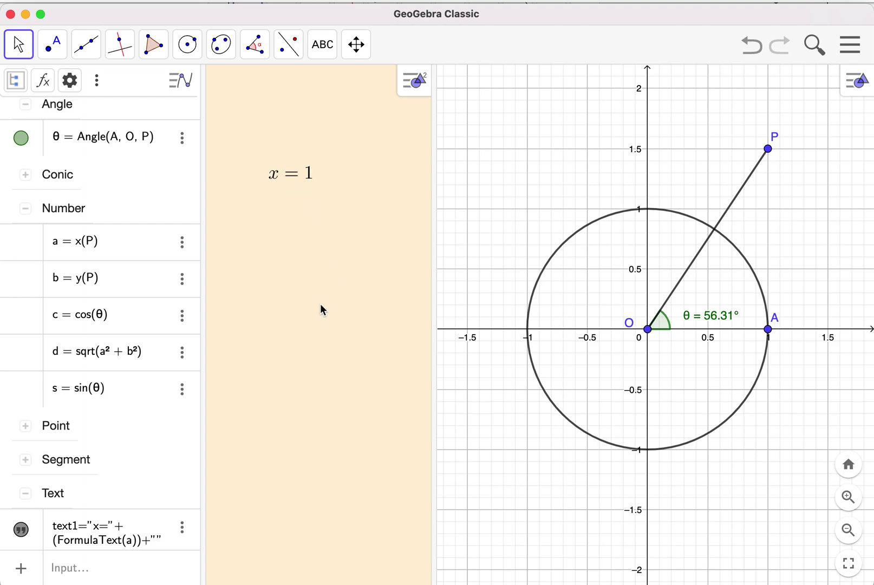
Step: Create a text in Graphics 2 reading 'y=' followed by the live value of b
left_click(324, 42)
left_click(343, 123)
left_click(297, 252)
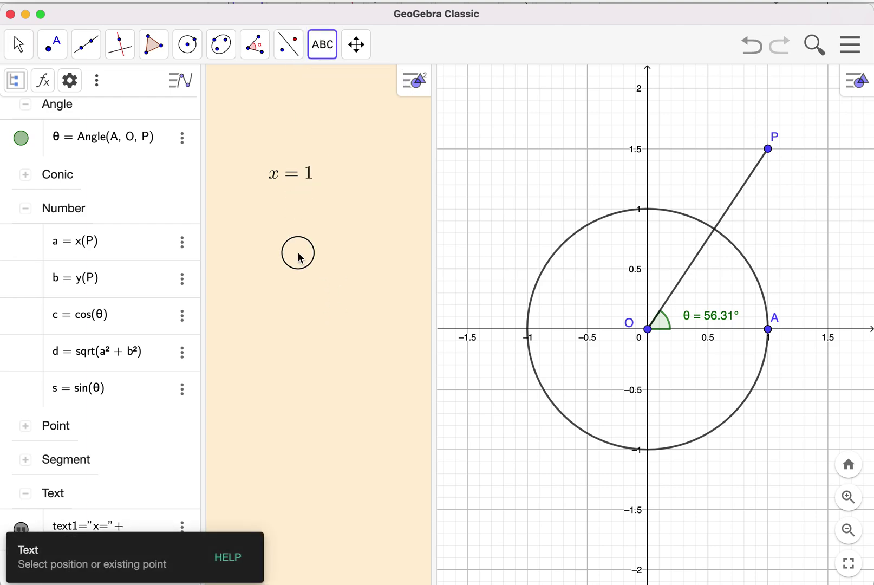
type("y=")
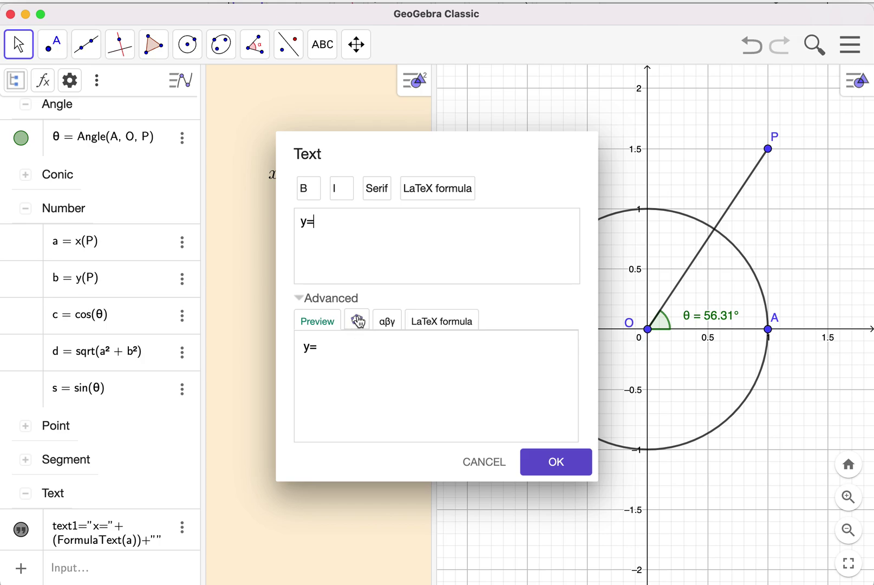
left_click(359, 321)
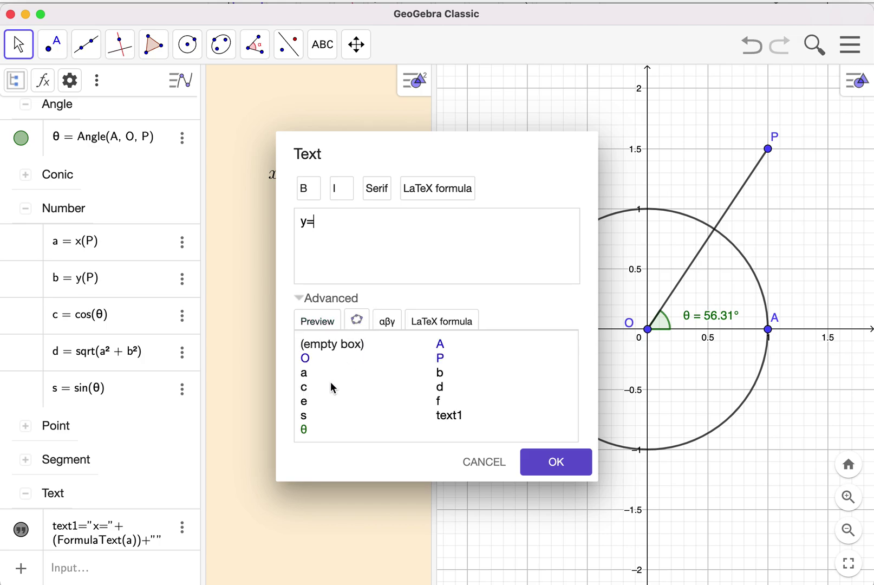
left_click(440, 374)
Step: Format the y = 1.5 text as LaTeX serif and drag it below x = 1
left_click(325, 321)
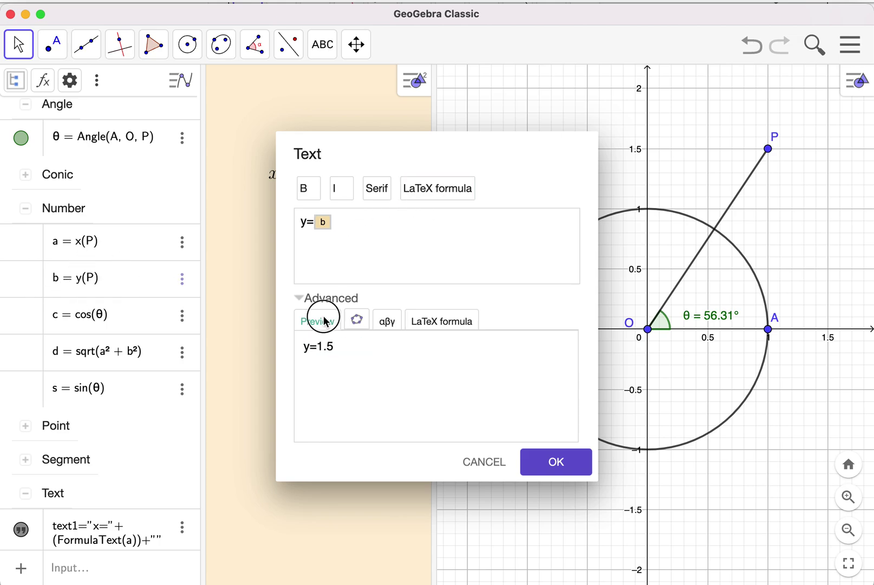
left_click(453, 194)
left_click(365, 188)
left_click(558, 461)
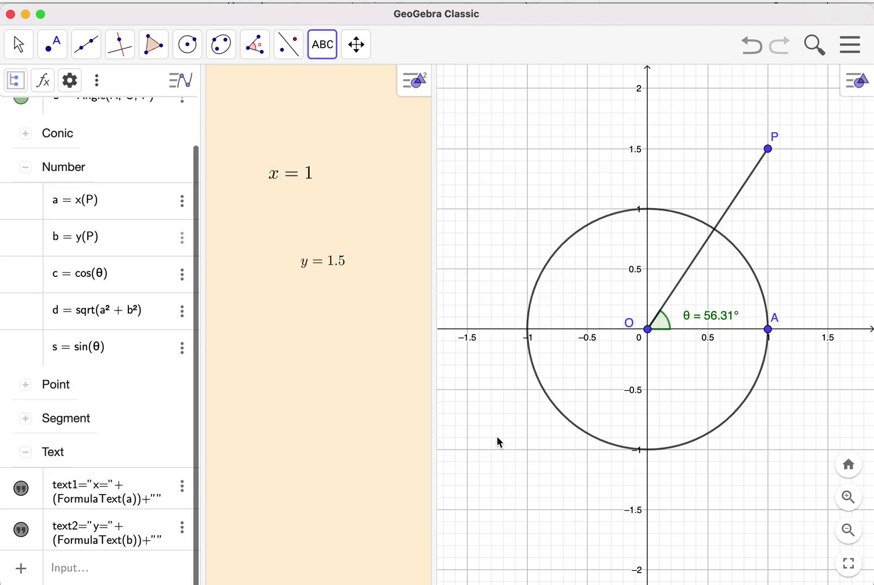
left_click(18, 44)
mouse_move(333, 263)
left_mouse_down()
mouse_move(306, 248)
mouse_move(311, 212)
left_mouse_up()
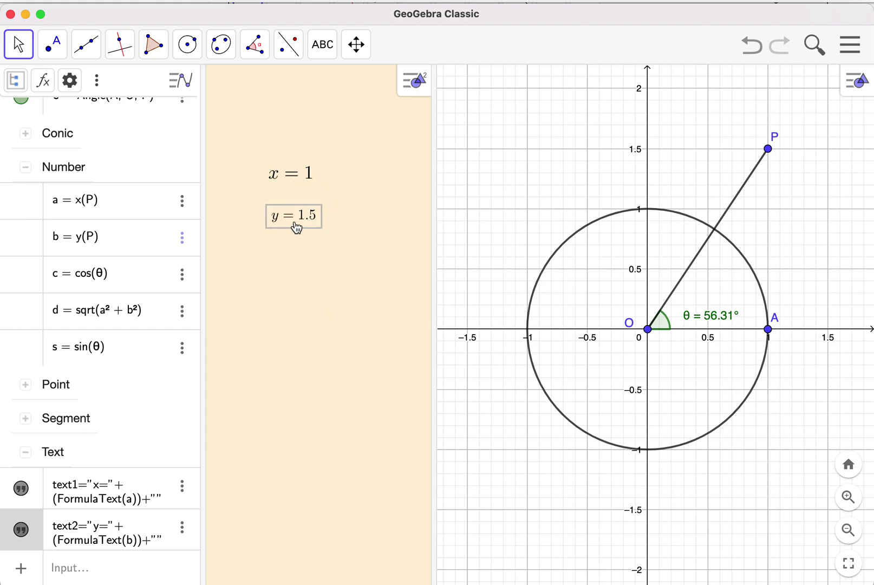
left_click(318, 280)
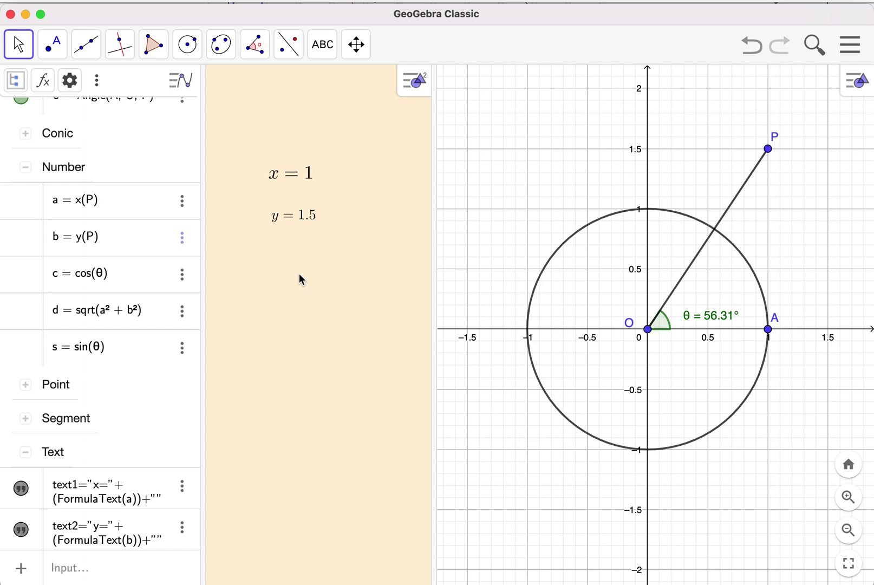
Step: Create a 'd=' text linked to the distance d in Graphics 2
left_click(322, 53)
left_click(363, 123)
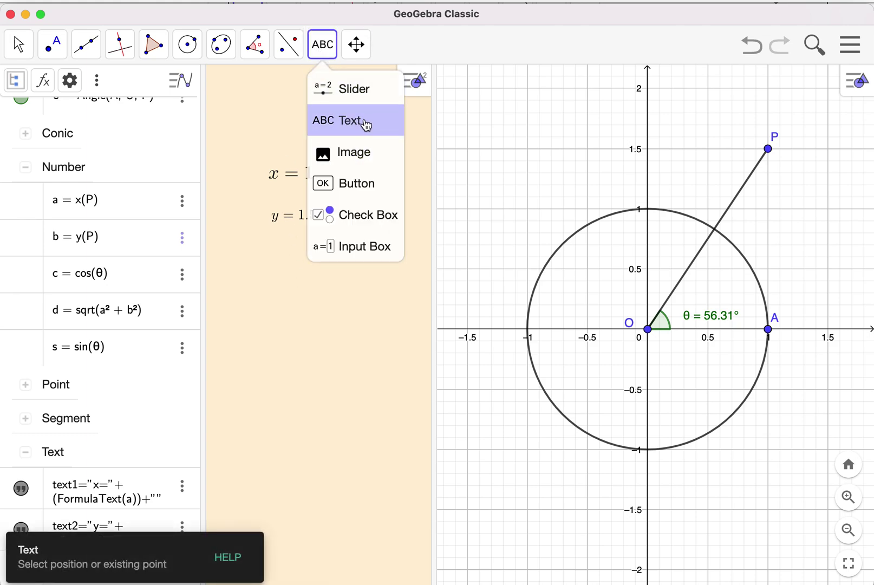
left_click(266, 280)
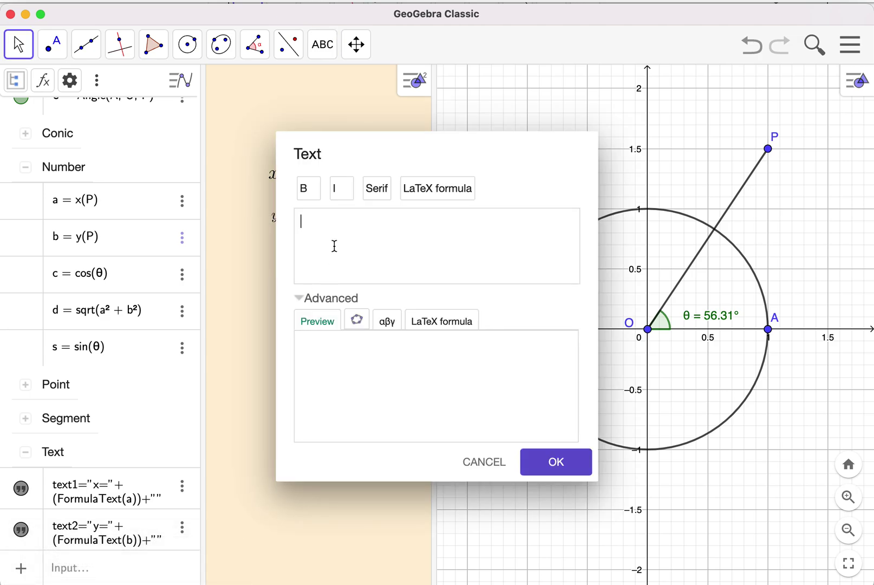
type("d=")
left_click(356, 319)
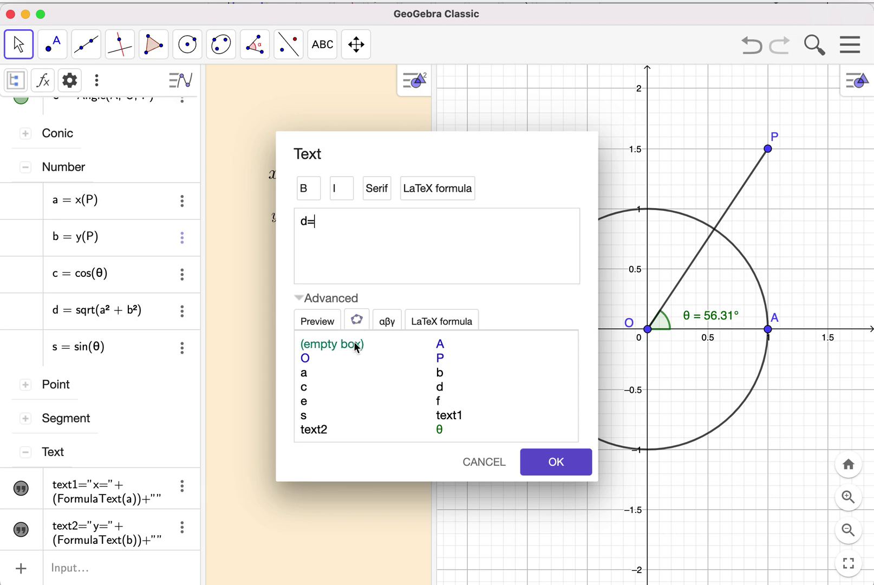
left_click(439, 386)
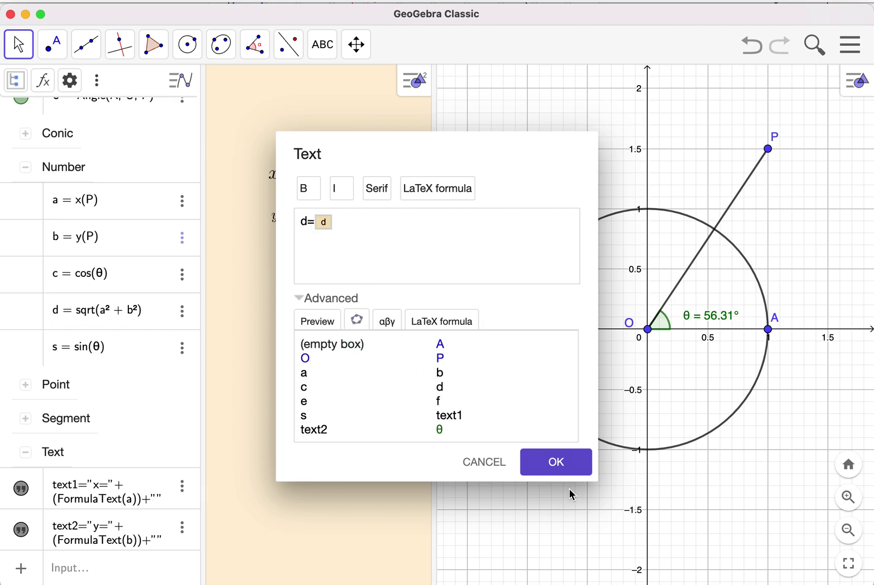
left_click(552, 464)
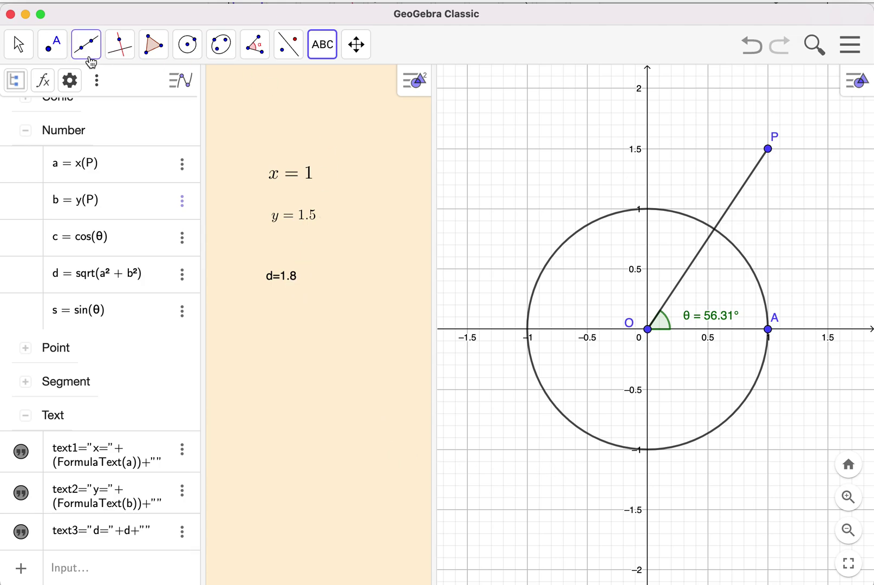
Step: Turn the d = 1.8 text into a LaTeX formula and drag it under y = 1.5
left_click(19, 49)
left_click(279, 275)
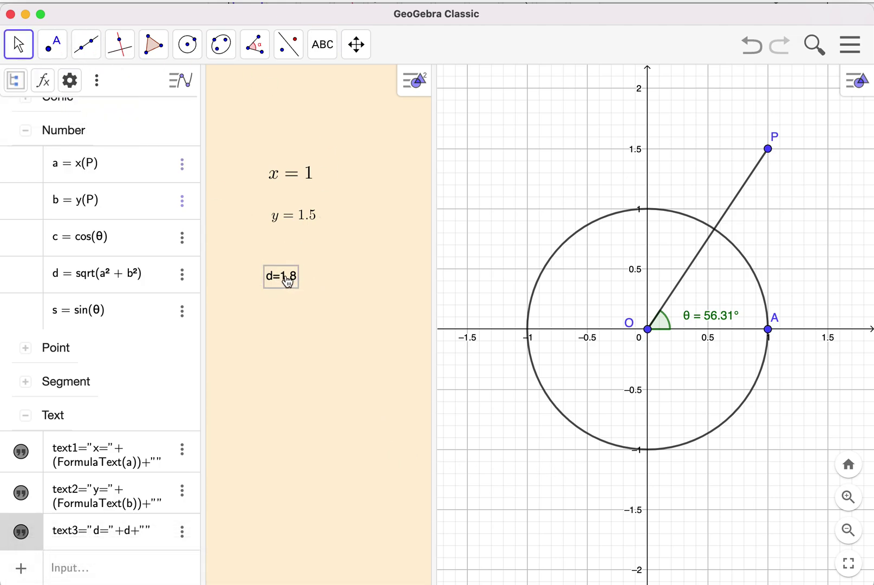
double_click(282, 280)
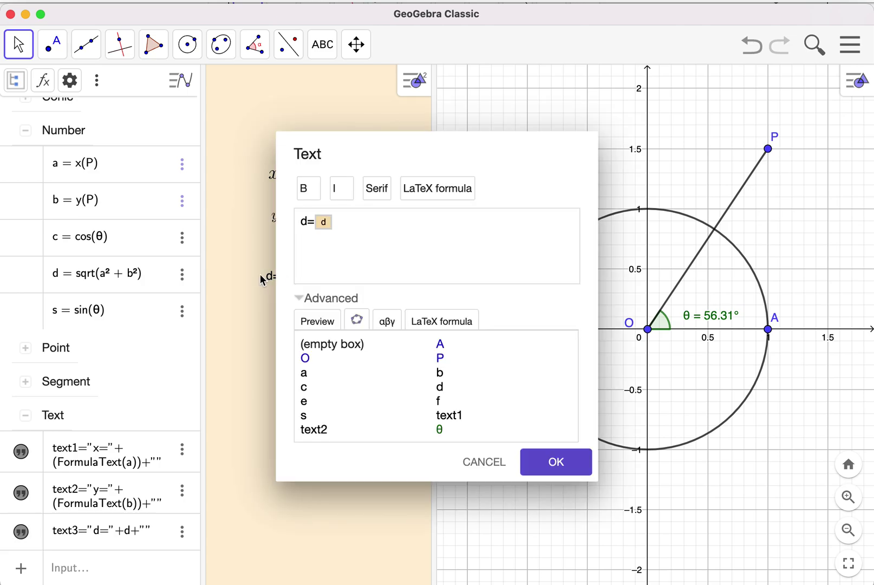
left_click(317, 321)
left_click(438, 189)
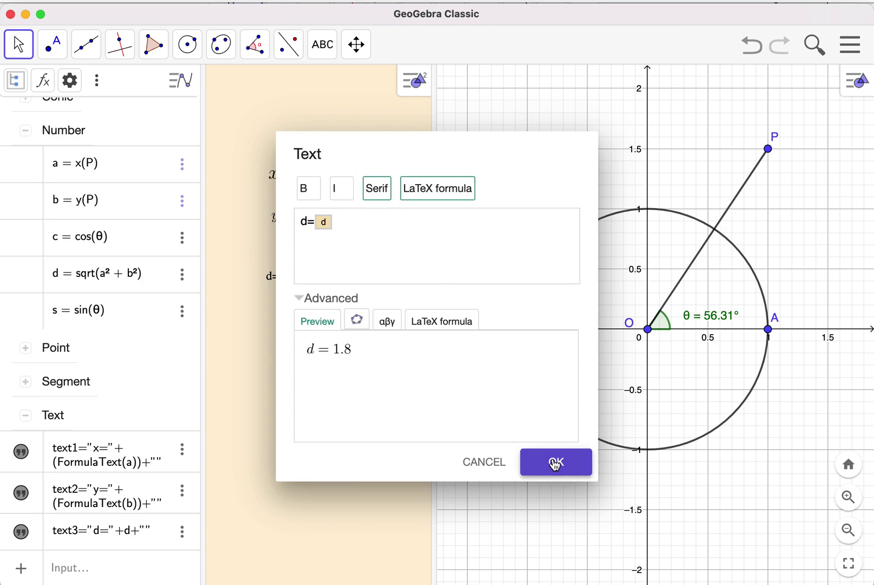
left_click(553, 462)
left_click(18, 45)
left_click_drag(292, 288, 293, 252)
left_click(342, 258)
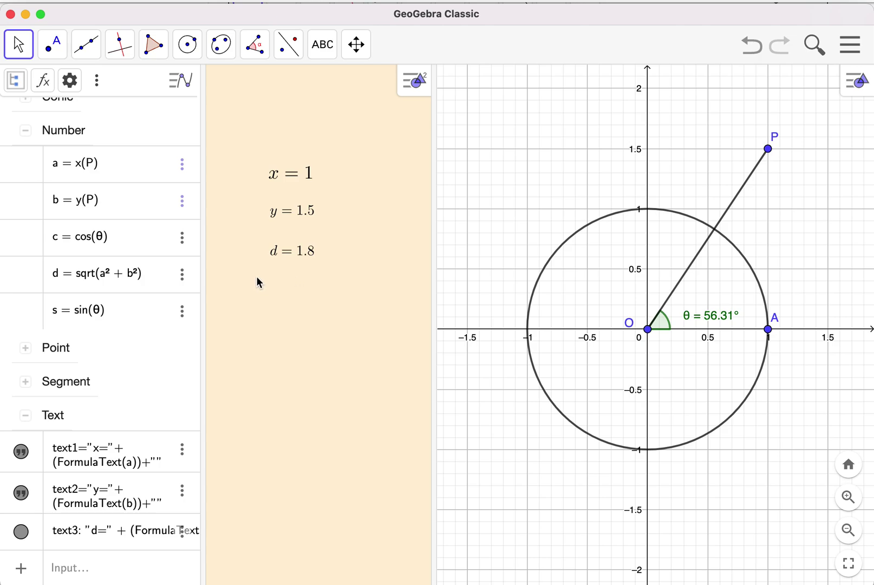
Step: Start a new text in Graphics 2 beginning with the Greek letter θ
left_click(298, 217)
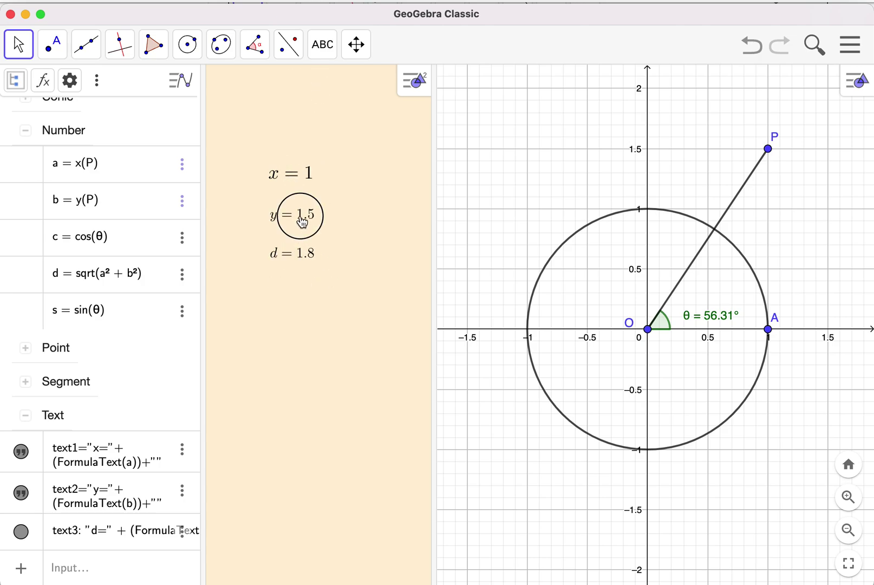
left_click(300, 262)
left_click(347, 278)
left_click(329, 50)
left_click(350, 132)
left_click(285, 296)
left_click(353, 238)
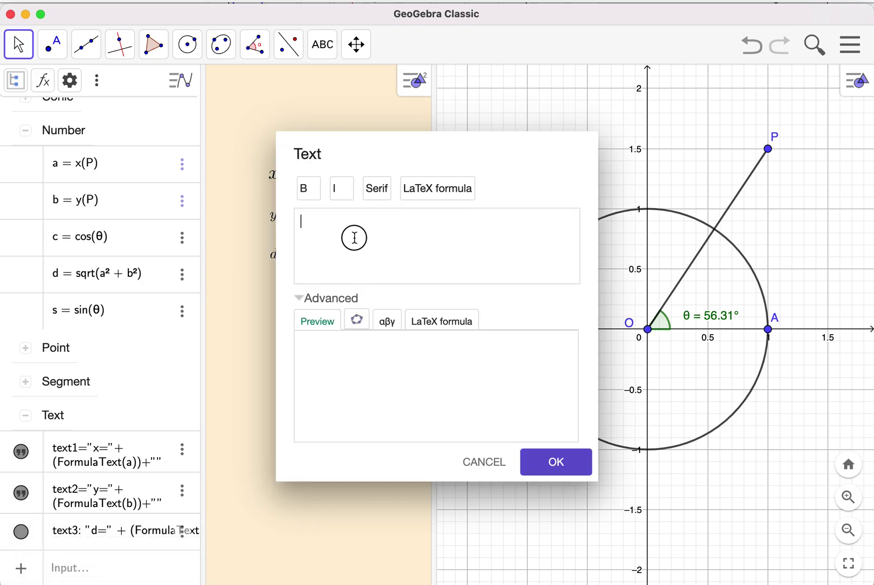
left_click(388, 323)
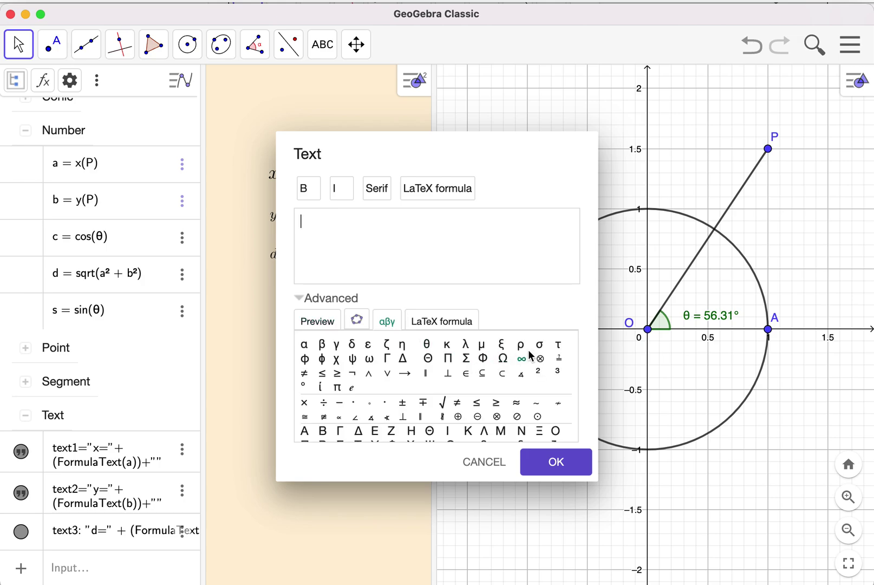
left_click(427, 344)
left_click(325, 223)
Step: Append the live value of θ and render the label as a LaTeX serif formula
left_click(357, 321)
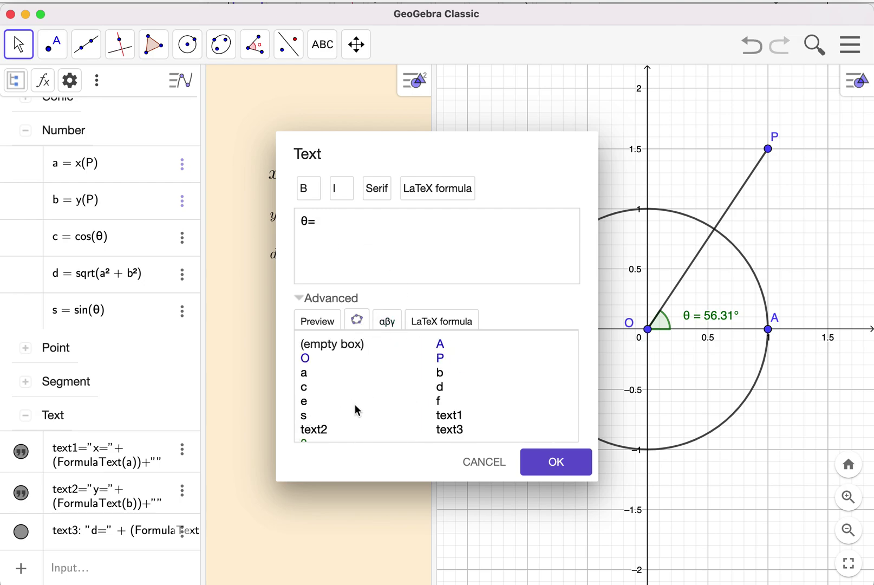
scroll(354, 405, "down", 1)
left_click(304, 428)
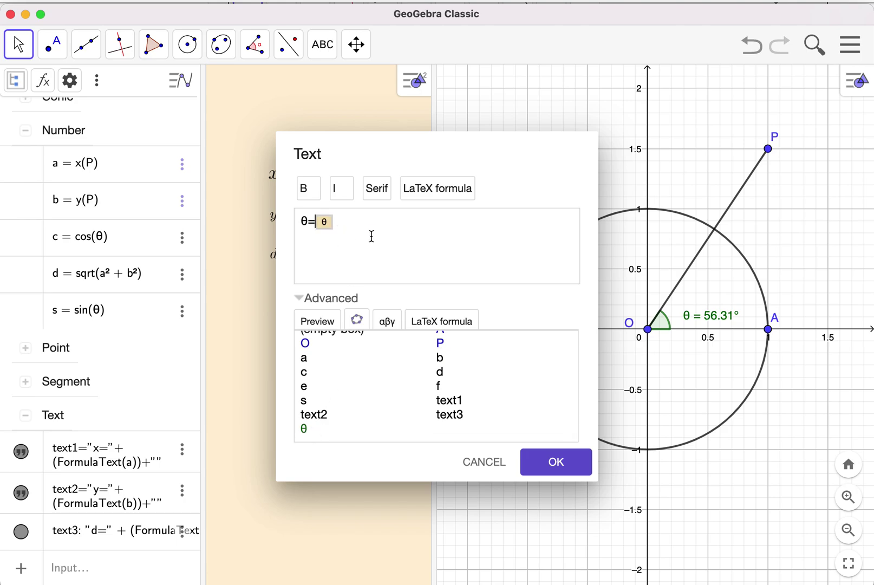
left_click(303, 324)
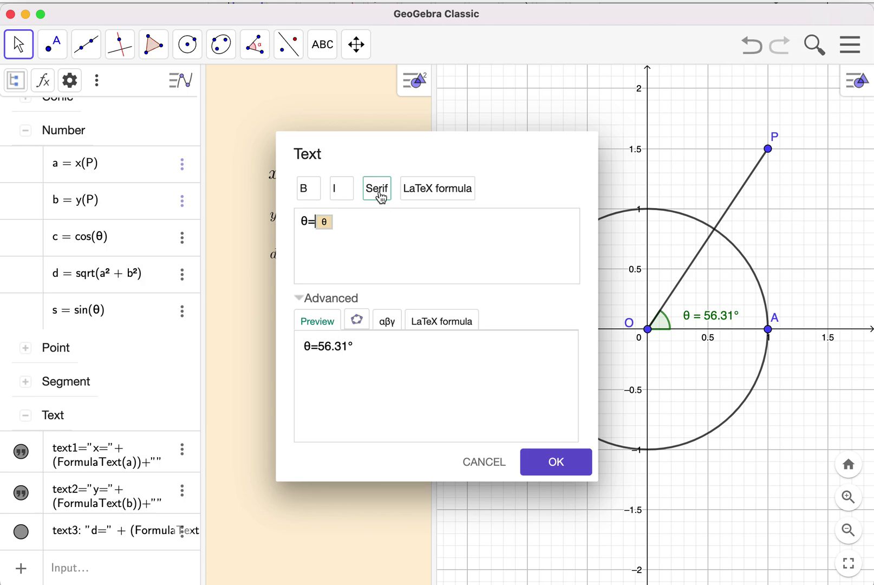
left_click(445, 197)
left_click(388, 191)
left_click(564, 464)
Step: Position the θ = 56.31° label below d = 1.8, undoing the stray moves
left_click(19, 49)
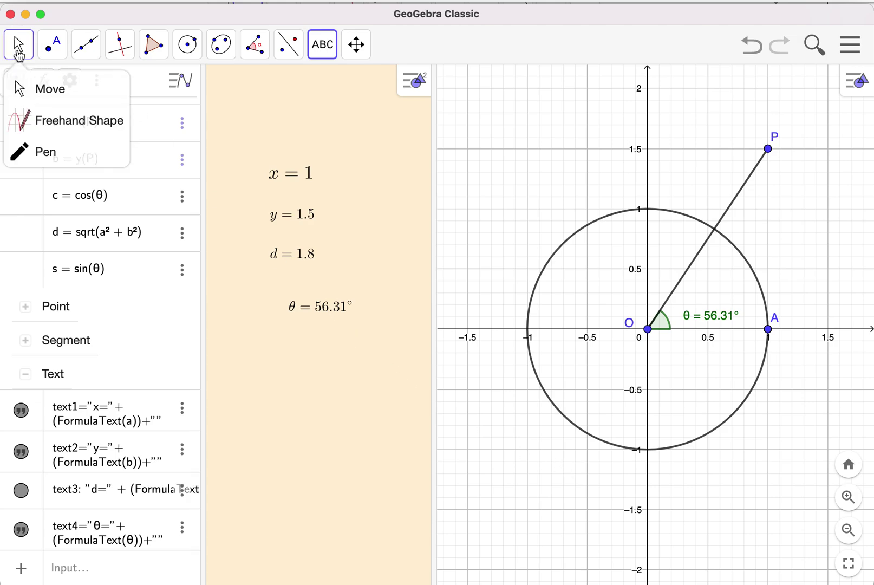
left_click(60, 93)
left_click_drag(318, 308, 300, 302)
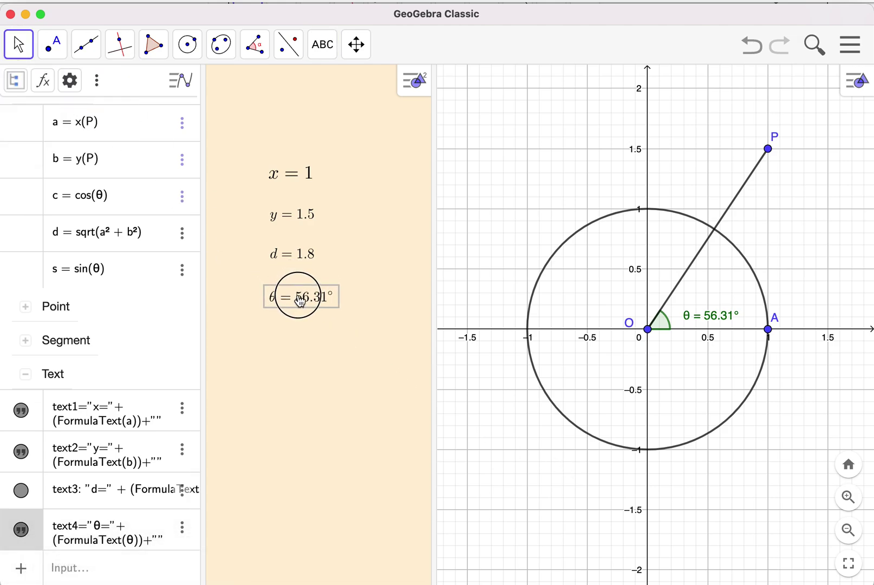
left_click(340, 321)
key("super+z")
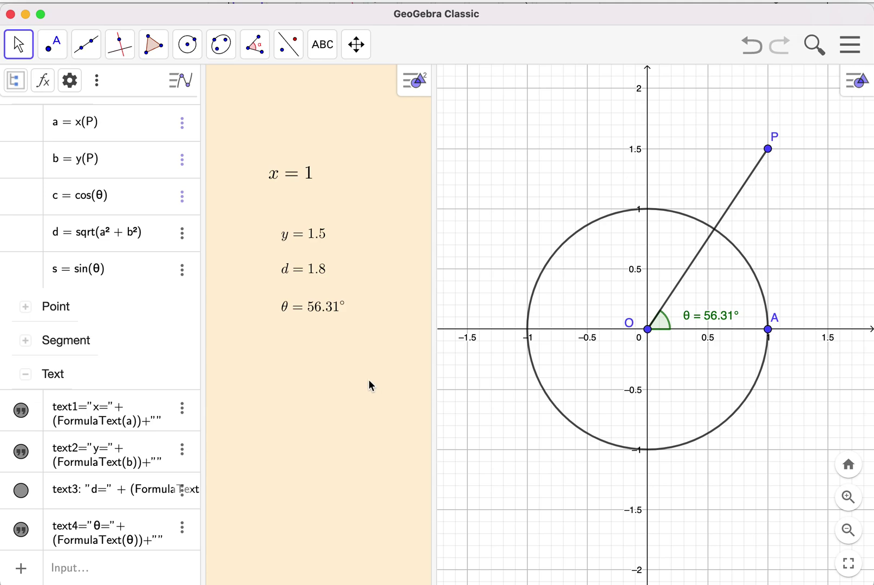
key("super+z")
key("super+z")
key("super+z")
key("super+z")
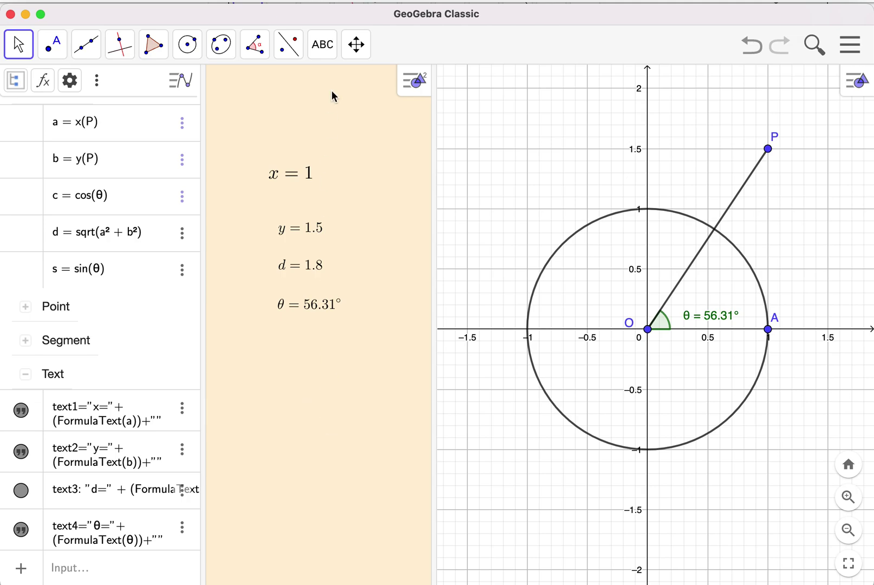
left_click(320, 46)
Step: Create a text in Graphics 2 reading 'cos(θ' followed by the live value of c
left_click(352, 121)
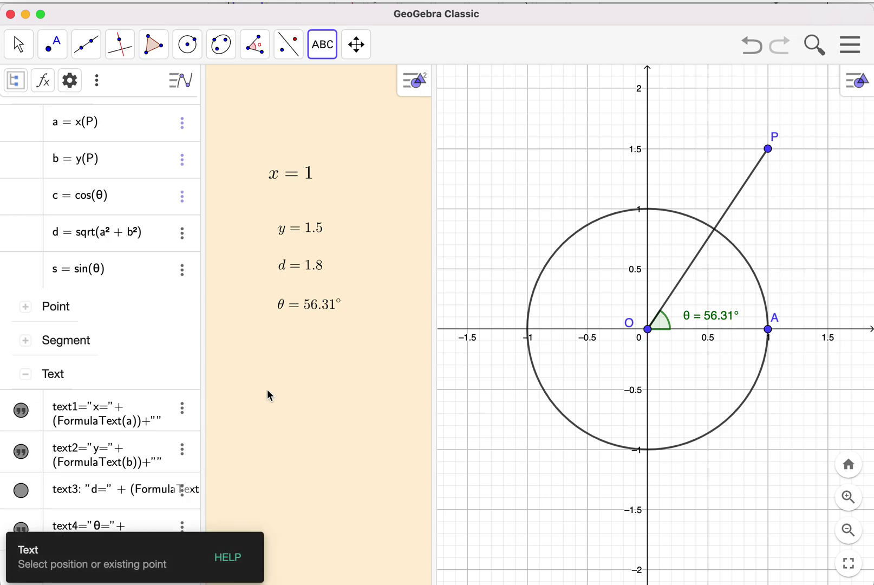
left_click(269, 392)
type("cos")
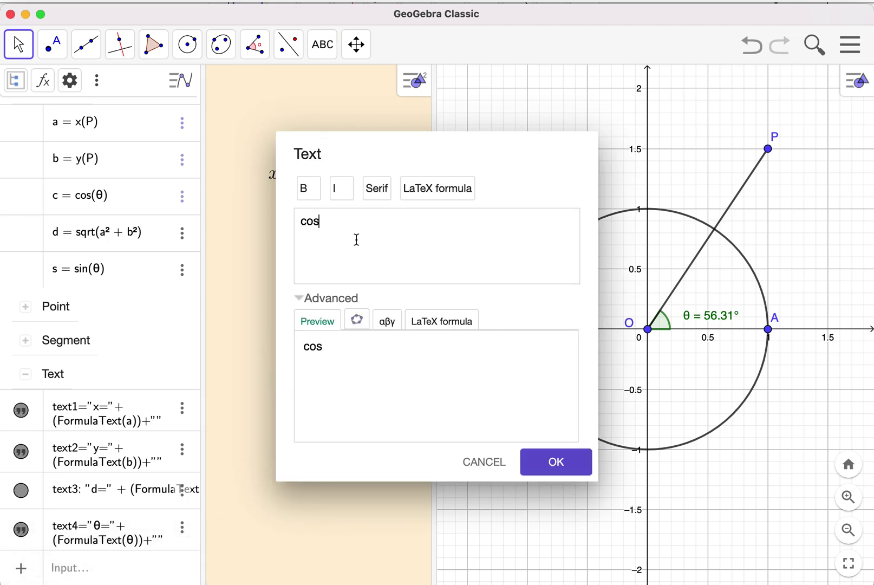
type("(")
left_click(393, 325)
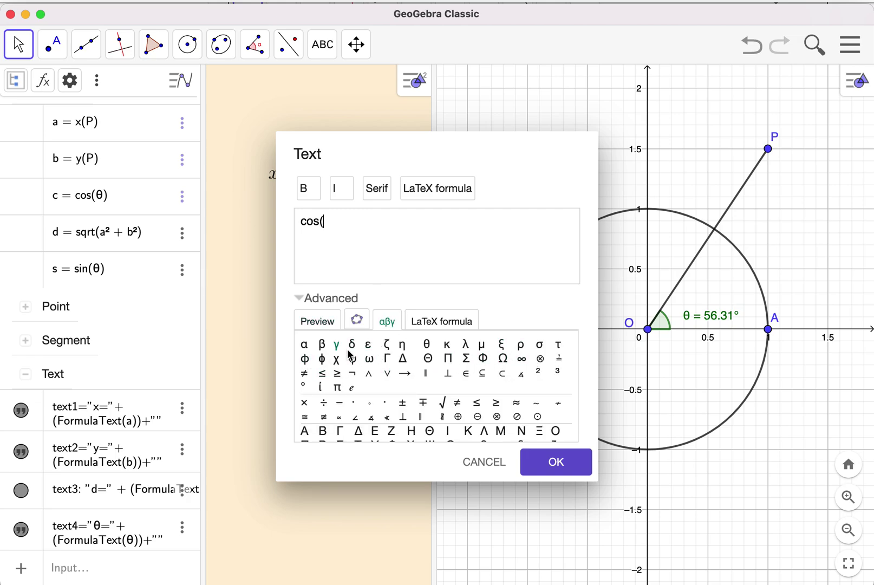
left_click(425, 343)
left_click(357, 320)
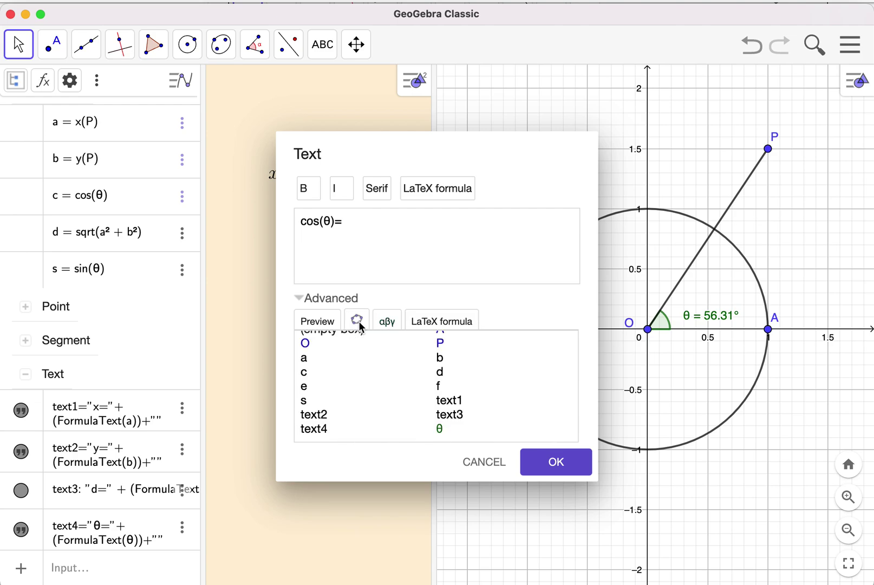
left_click(305, 373)
Step: Render the cos(θ) = 0.55 label as a serif formula and place it below θ
left_click(317, 324)
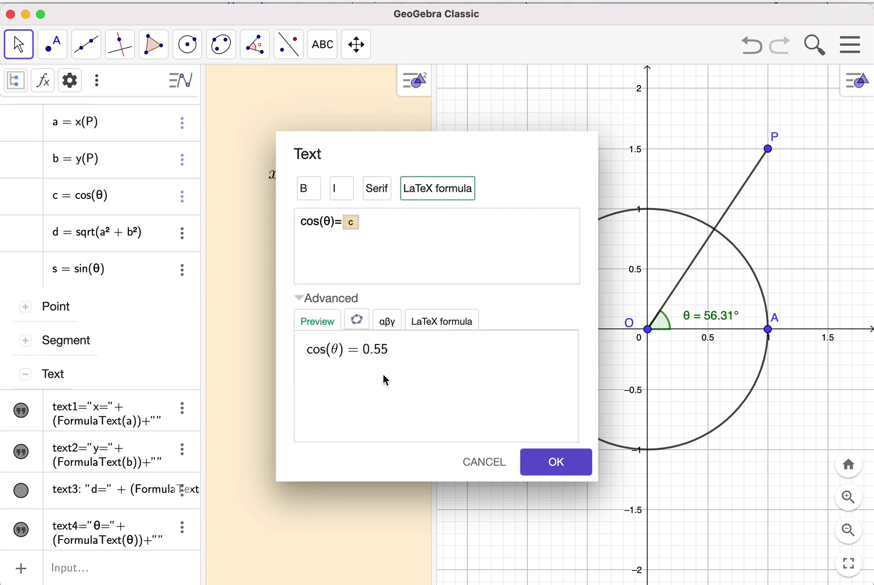
left_click(382, 191)
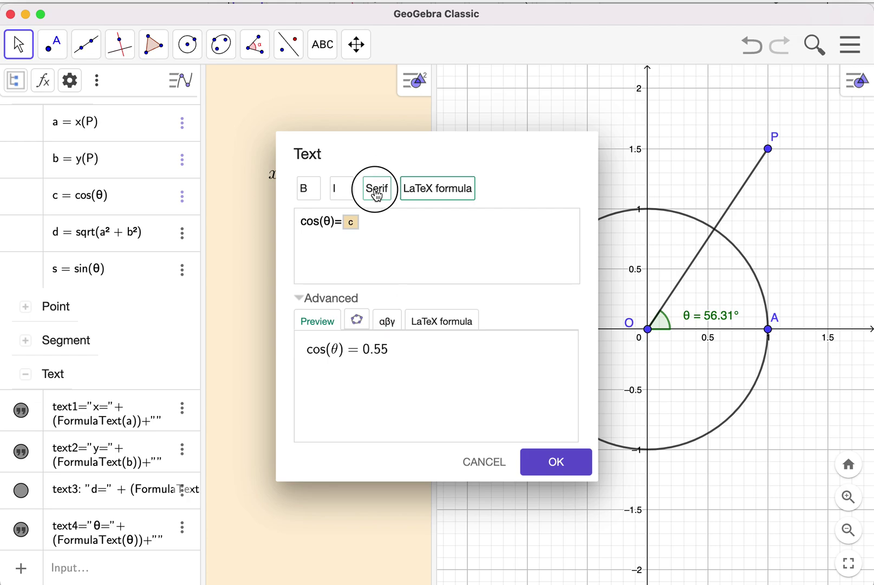
left_click(556, 462)
left_click(340, 391)
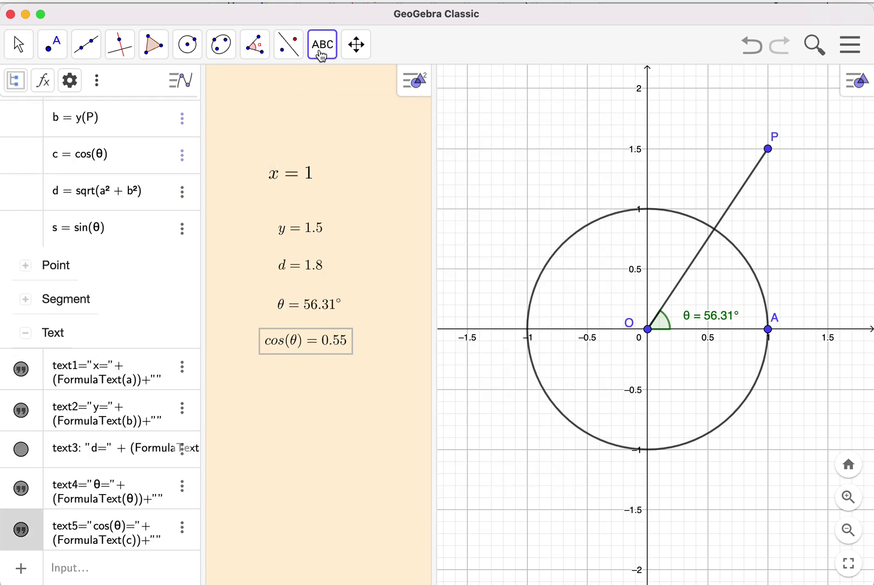
Step: Start a Graphics 2 text reading sin(θ) = with the live θ object edited to sin(θ)
left_click(256, 388)
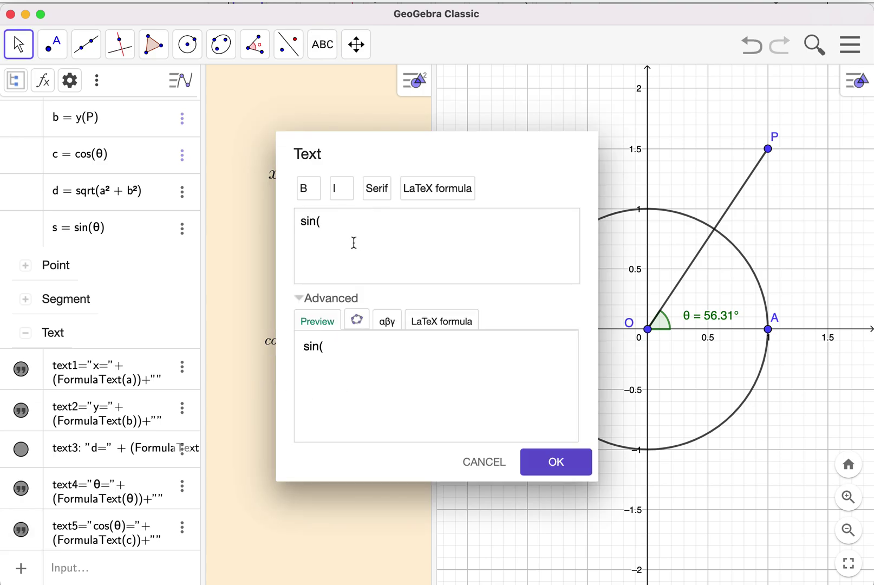
left_click(387, 321)
left_click(427, 344)
left_click(373, 219)
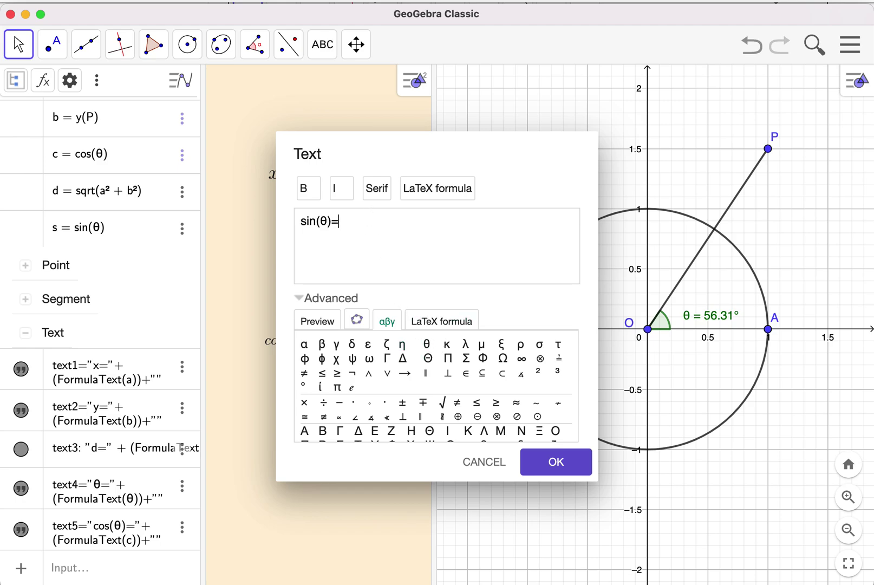
left_click(359, 322)
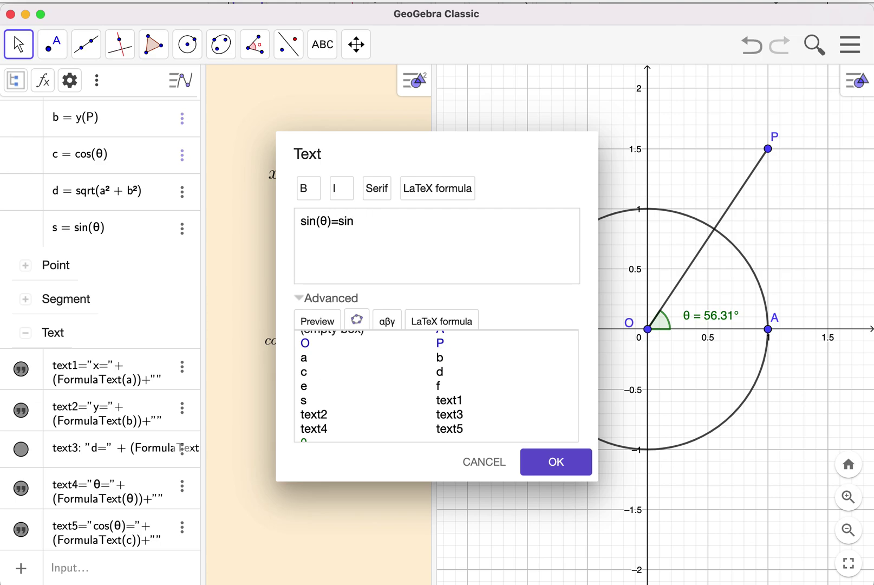
left_click(355, 236)
scroll(342, 379, "down", 1)
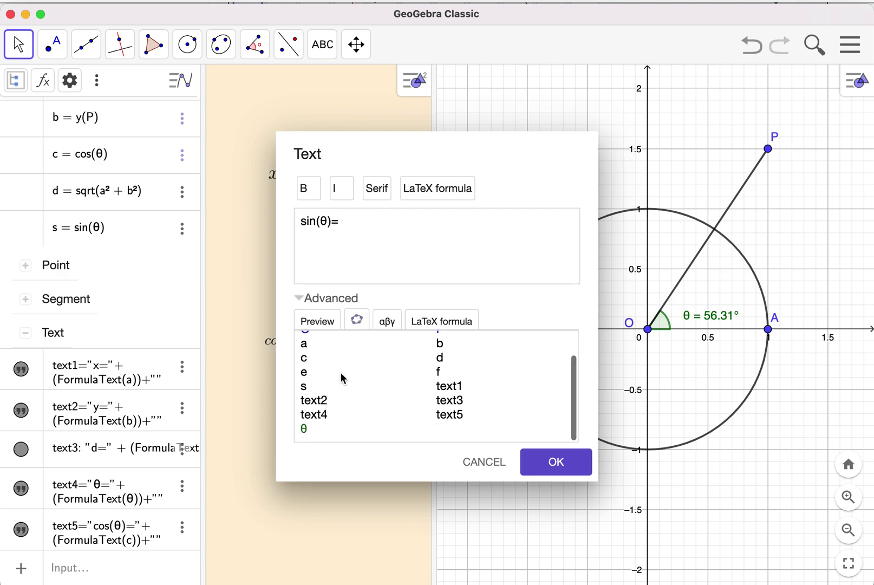
left_click(305, 431)
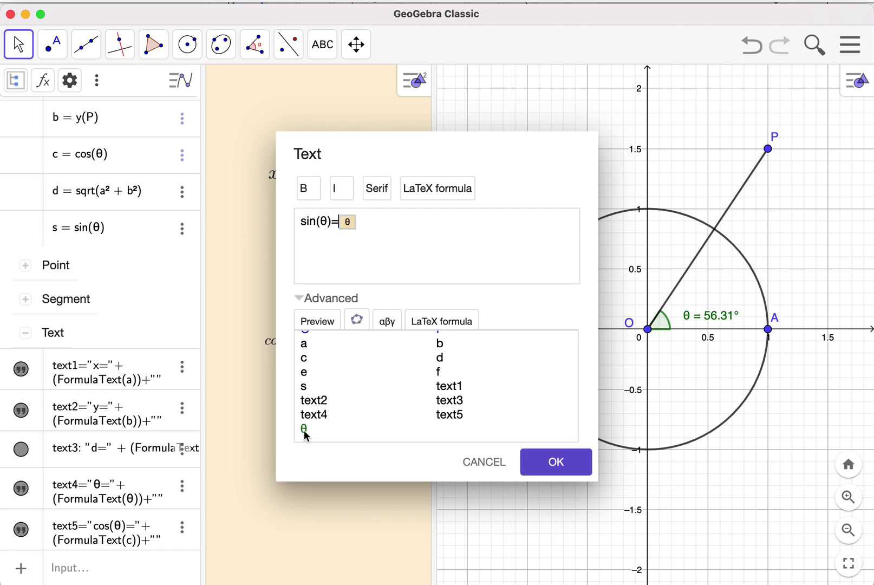
left_click(348, 224)
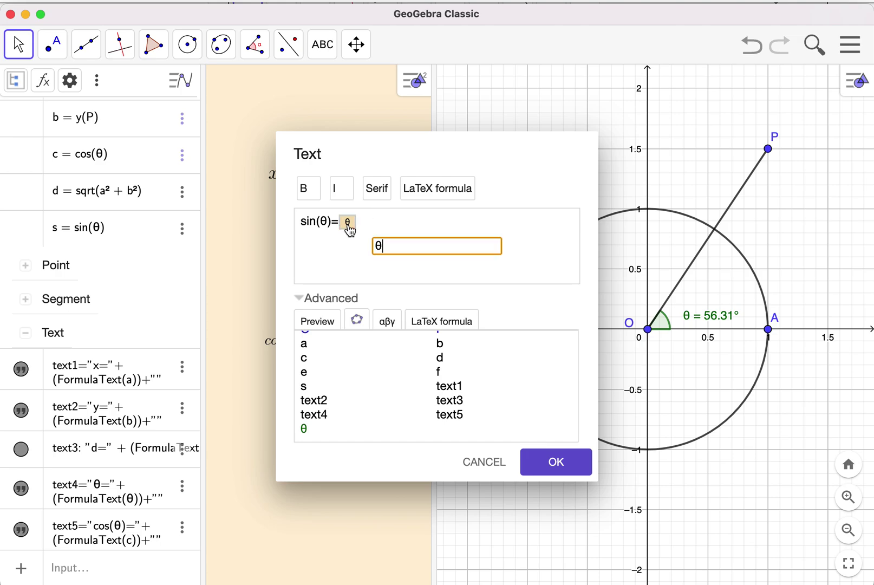
type("sin(θ")
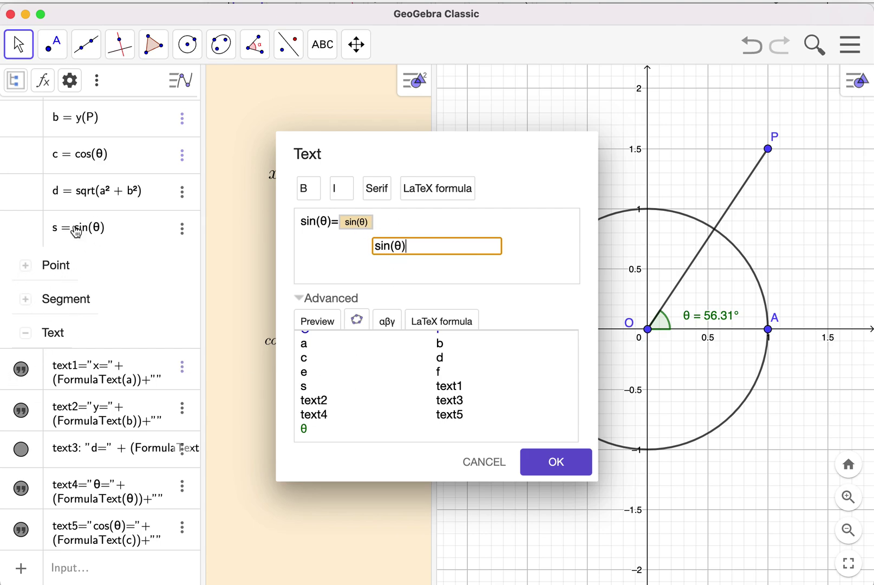
Step: Preview the sin(θ) label and render it as a LaTeX formula in Serif font
scroll(95, 147, "up", 3)
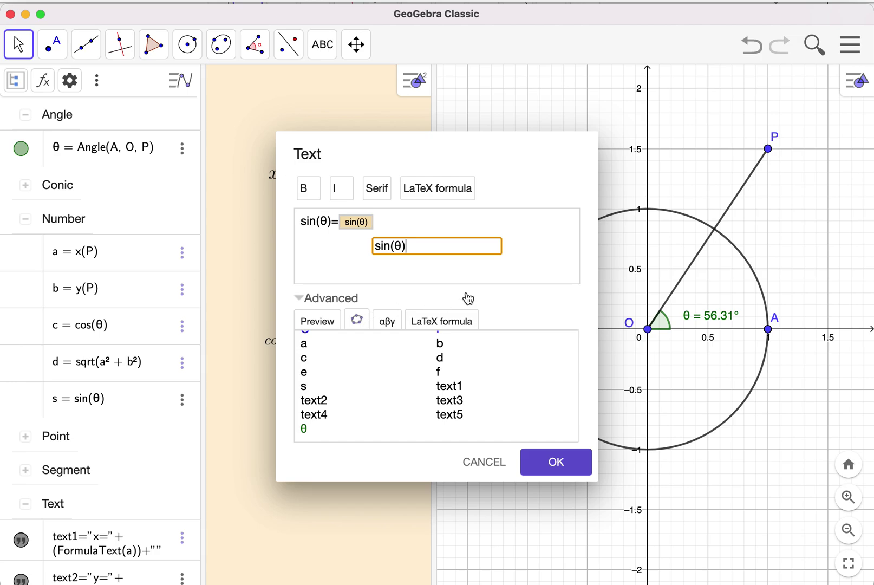
left_click(317, 322)
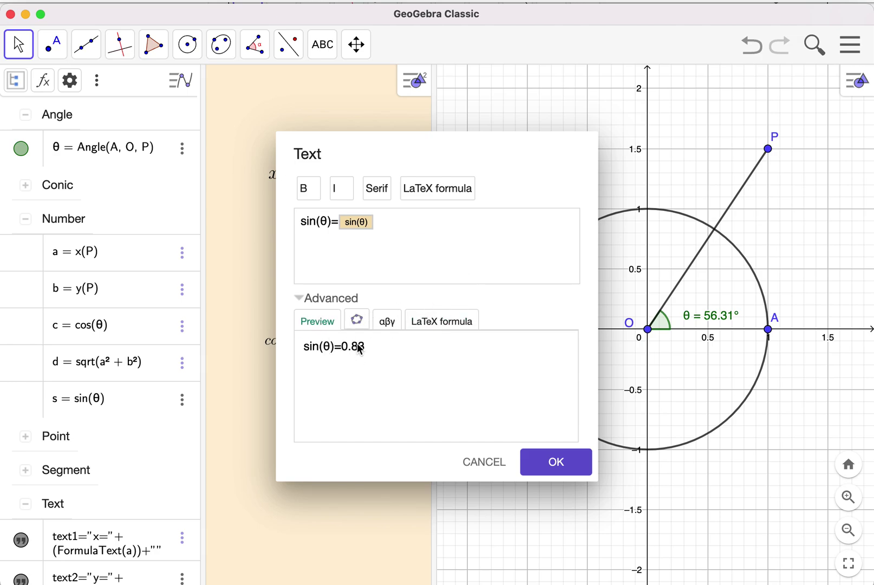
left_click(417, 190)
left_click(378, 190)
Step: Place the sin(θ) label and drag the cos(θ), sin(θ), θ, d and y labels into line
left_click(552, 477)
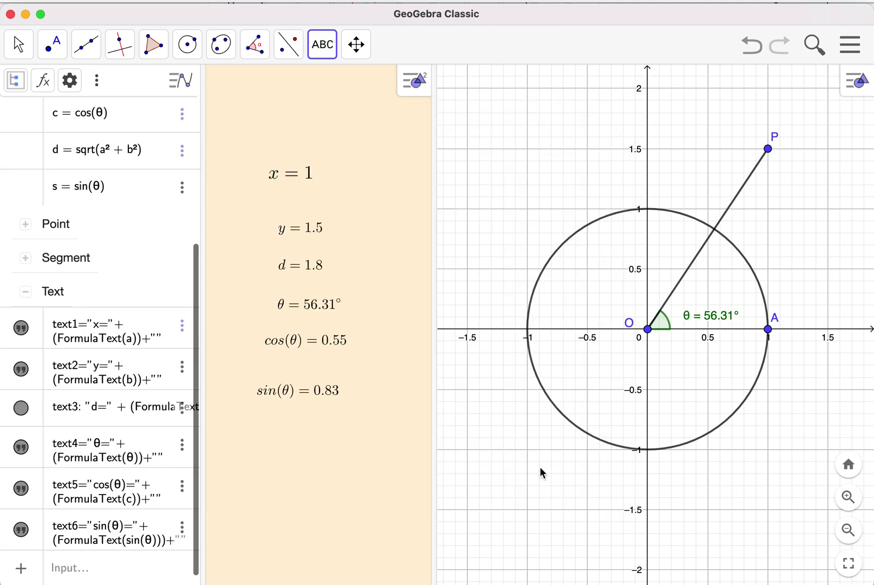
left_click(16, 44)
left_click_drag(277, 350, 273, 348)
left_click_drag(321, 397, 324, 379)
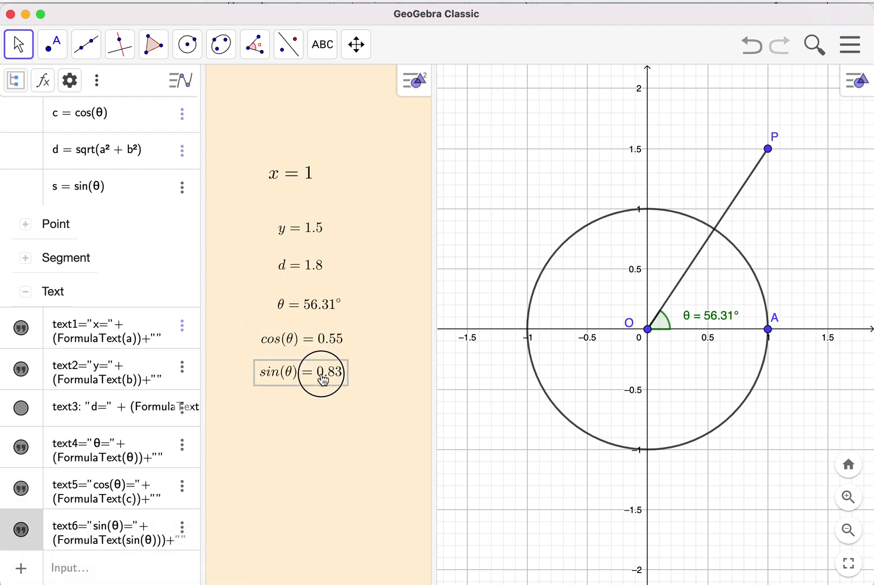
left_click_drag(317, 309, 301, 306)
left_click_drag(307, 265, 296, 267)
mouse_move(309, 232)
left_mouse_down()
mouse_move(302, 207)
mouse_move(302, 216)
left_mouse_up()
Step: Set the y, d and θ labels to Medium text size
left_click(411, 92)
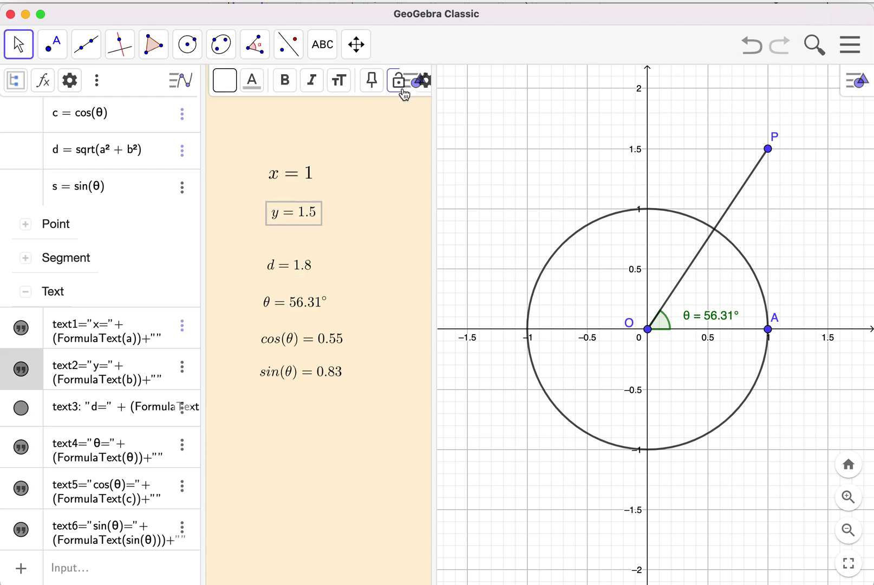
left_click(338, 82)
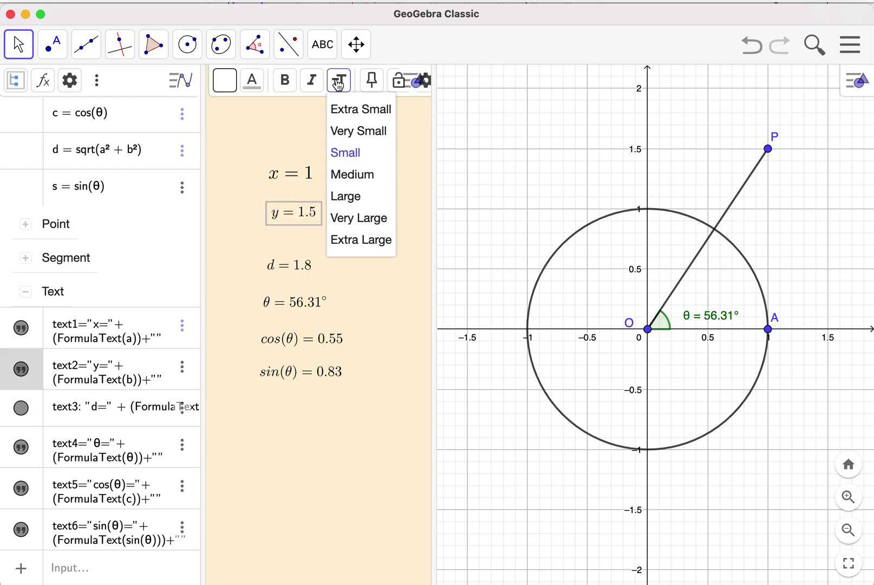
left_click(356, 180)
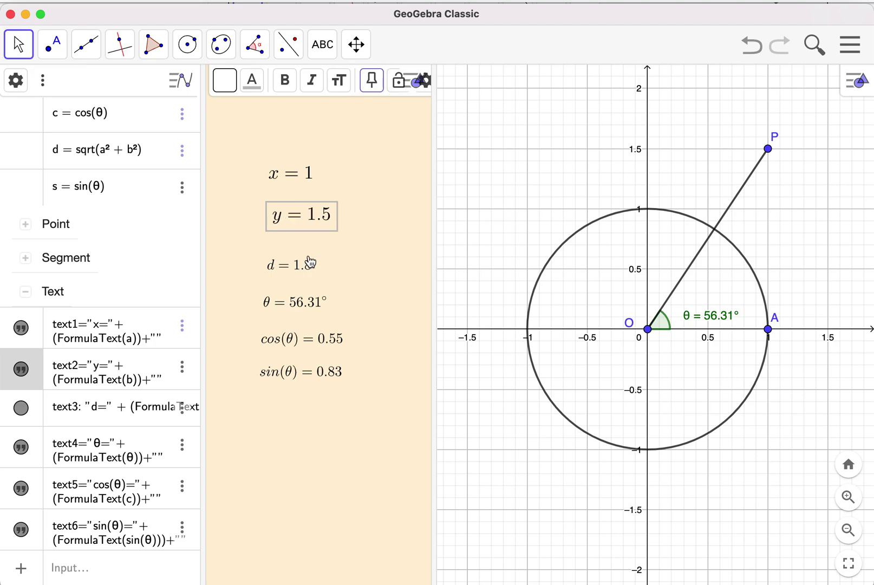
left_click(310, 263)
left_click(338, 82)
left_click(354, 176)
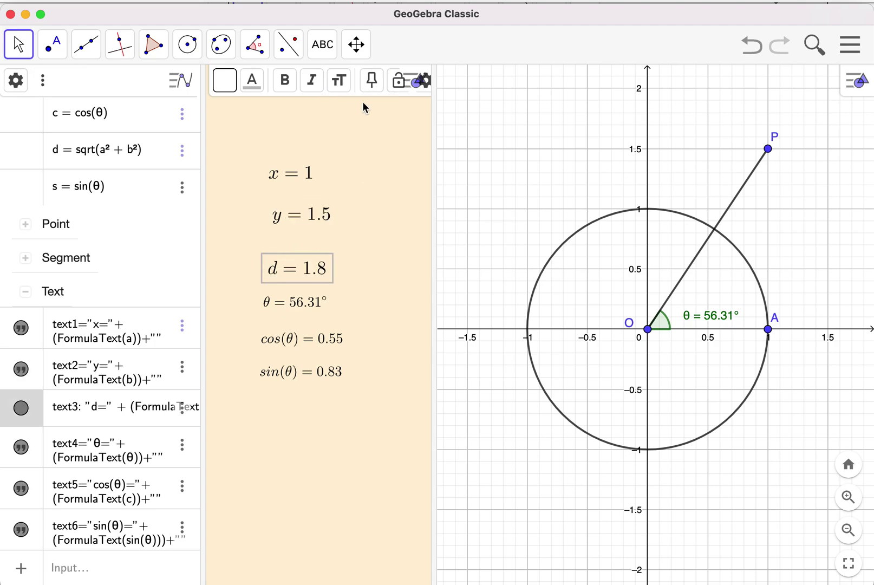
left_click(311, 312)
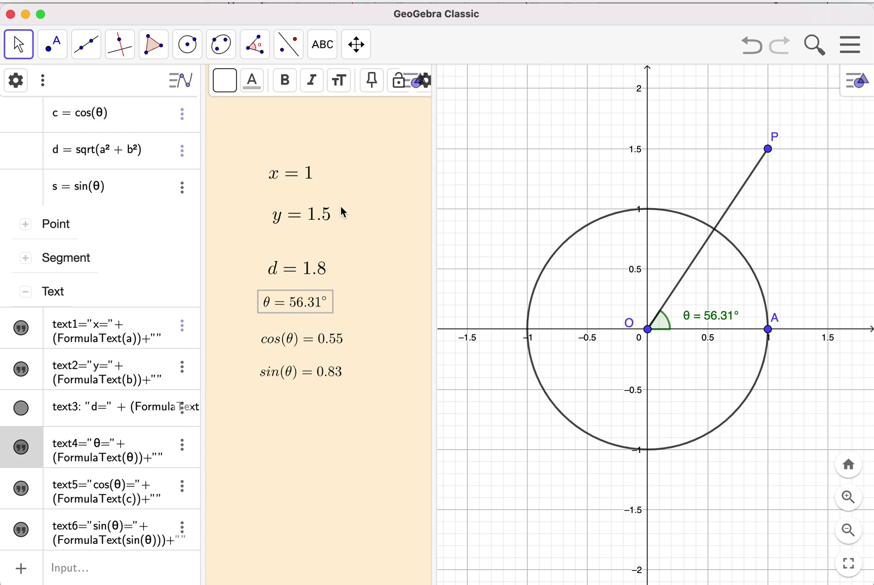
left_click(338, 84)
left_click(350, 176)
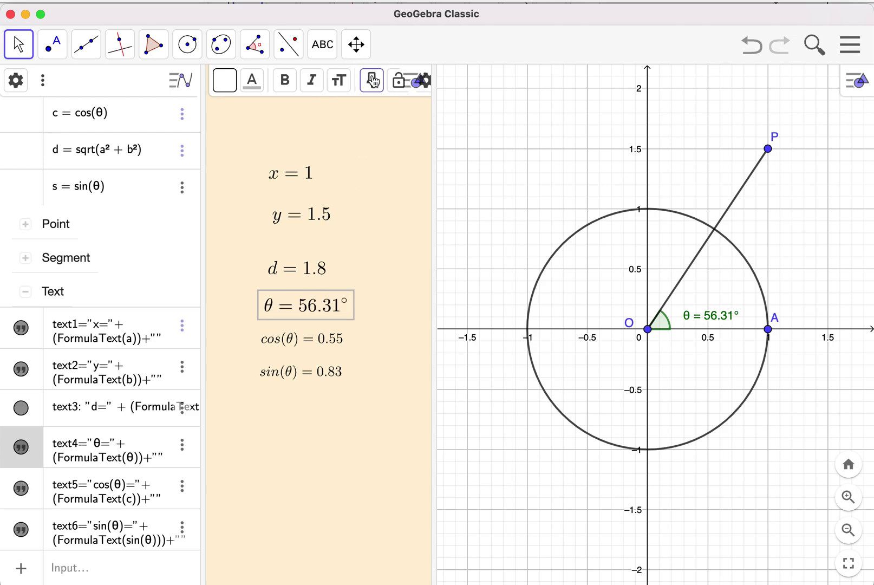
Step: Make the cos(θ) and sin(θ) labels Medium size and fix their screen positions
left_click(325, 340)
left_click(342, 90)
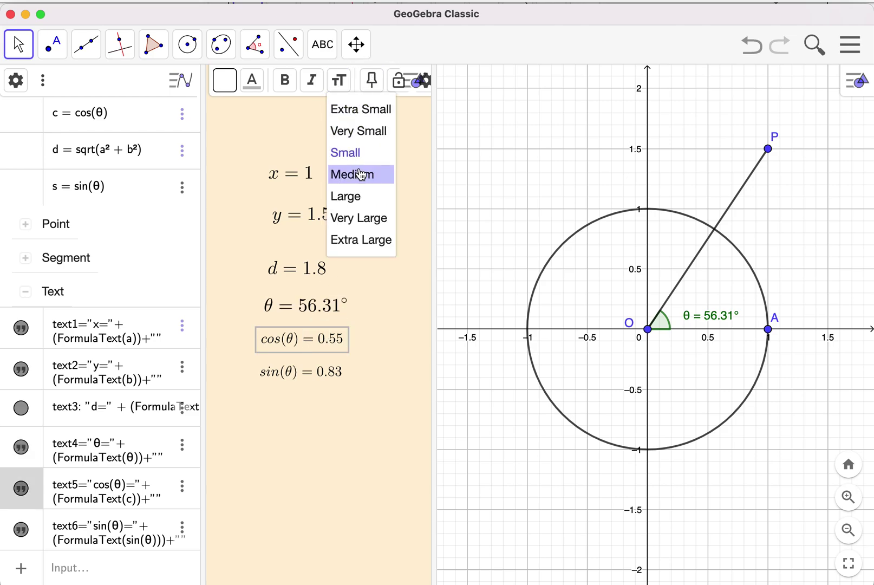
left_click(360, 175)
left_click(376, 84)
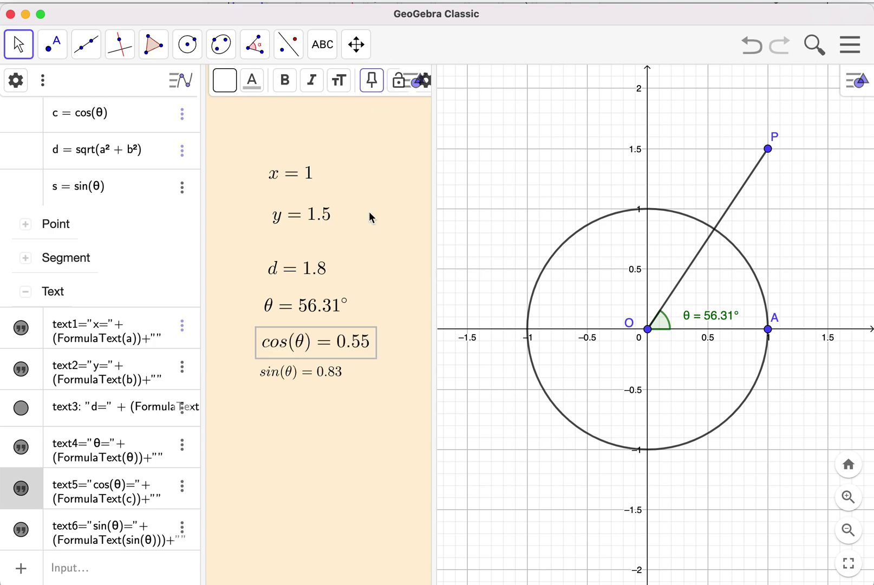
left_click(324, 373)
left_click(342, 91)
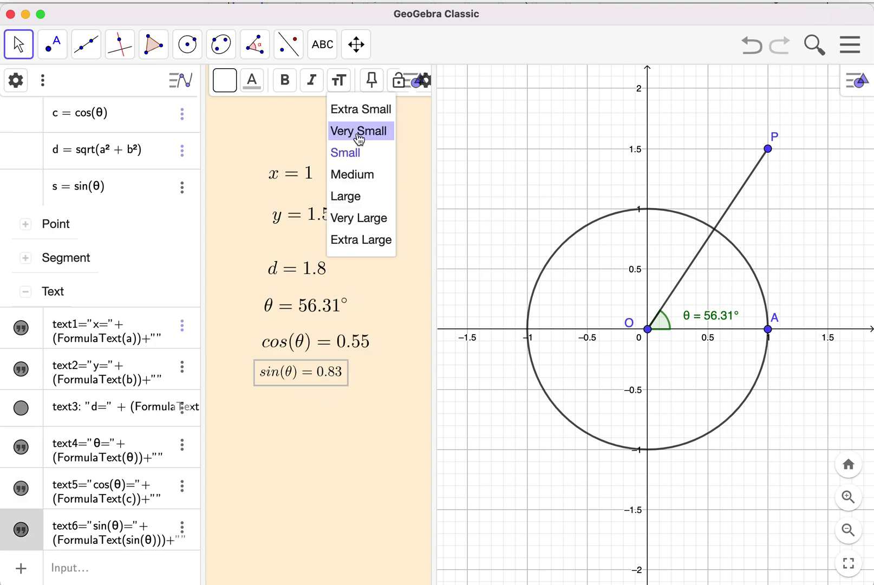
left_click(371, 174)
left_click(372, 81)
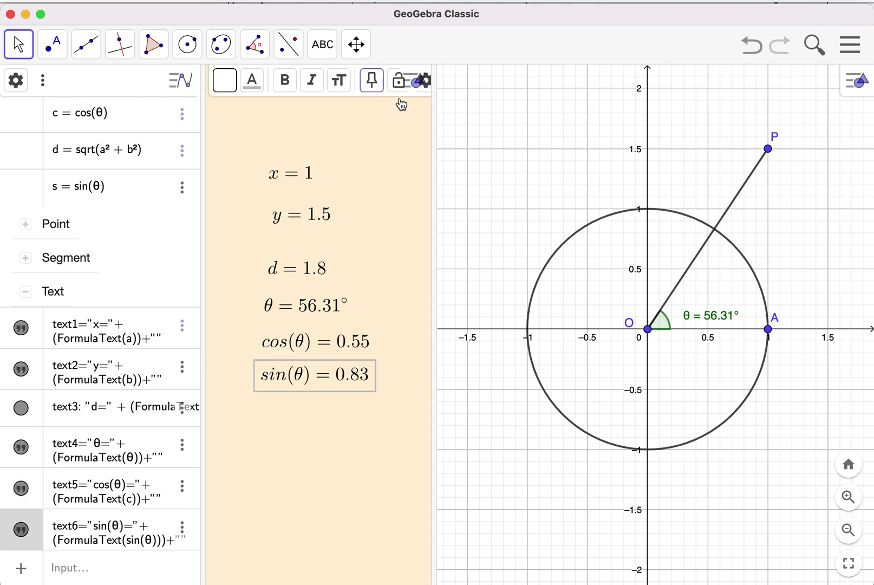
left_click(403, 175)
left_click(419, 85)
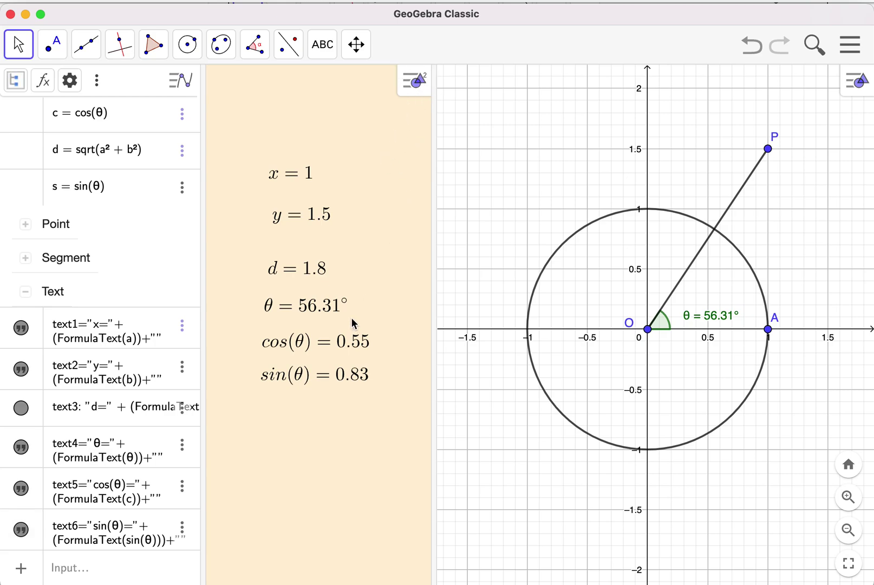
Step: Drag the x, y, d, θ and cos(θ) readouts into one left-aligned column, then move P to test
left_click_drag(307, 177, 288, 231)
mouse_move(312, 275)
left_mouse_down()
mouse_move(297, 267)
mouse_move(303, 271)
left_mouse_up()
left_click_drag(332, 304, 324, 303)
left_click_drag(340, 348, 336, 396)
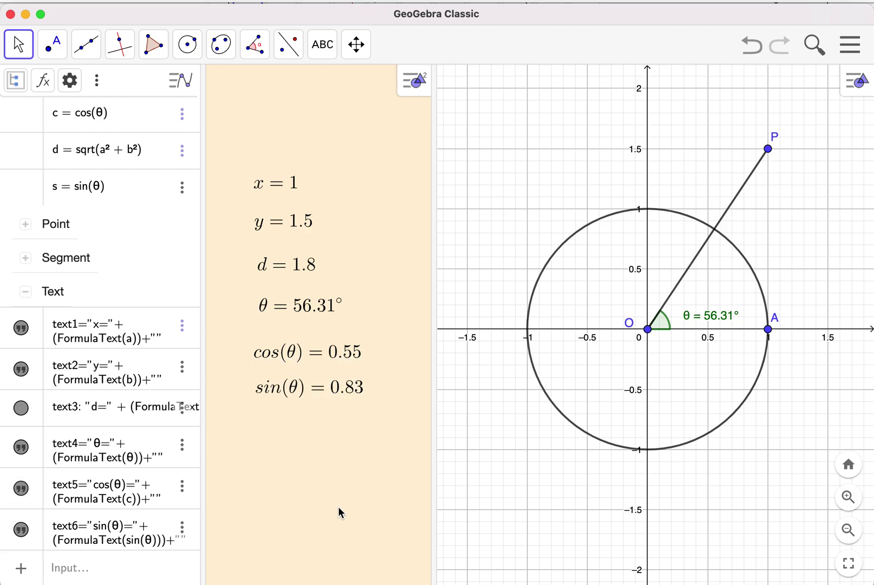
mouse_move(768, 148)
left_mouse_down()
mouse_move(586, 140)
mouse_move(775, 84)
mouse_move(779, 330)
mouse_move(578, 537)
mouse_move(493, 279)
mouse_move(759, 109)
mouse_move(768, 149)
left_mouse_up()
Step: Create a 'point' checkbox controlling point P and segment OP
left_click(334, 60)
left_click(363, 224)
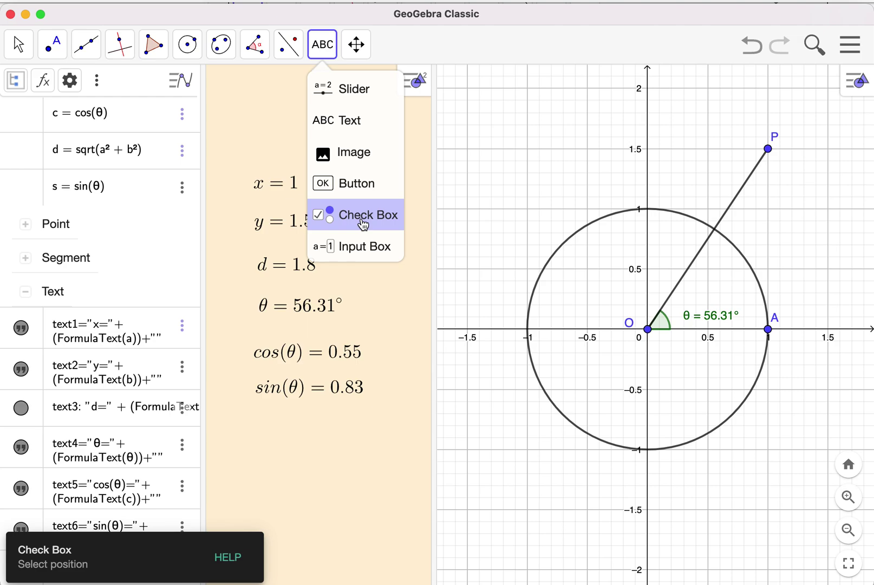
left_click(363, 224)
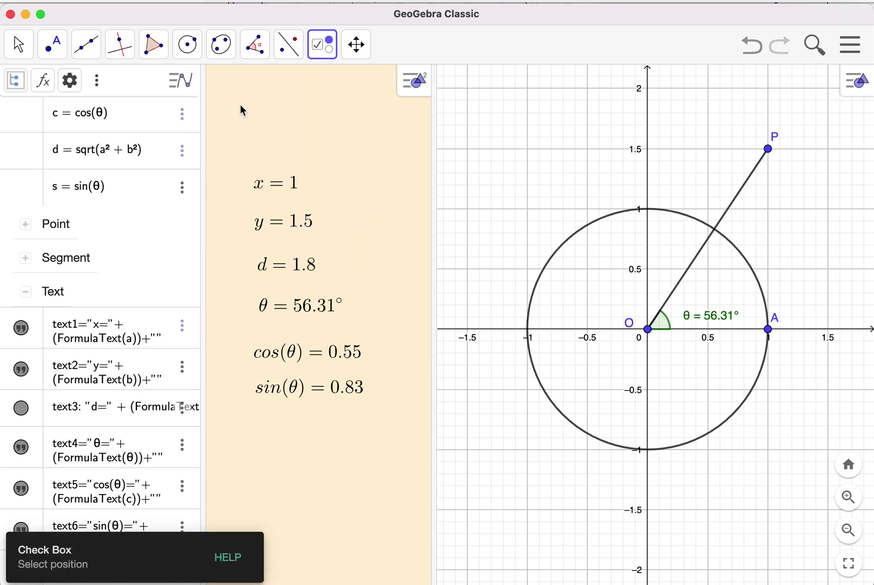
left_click(246, 122)
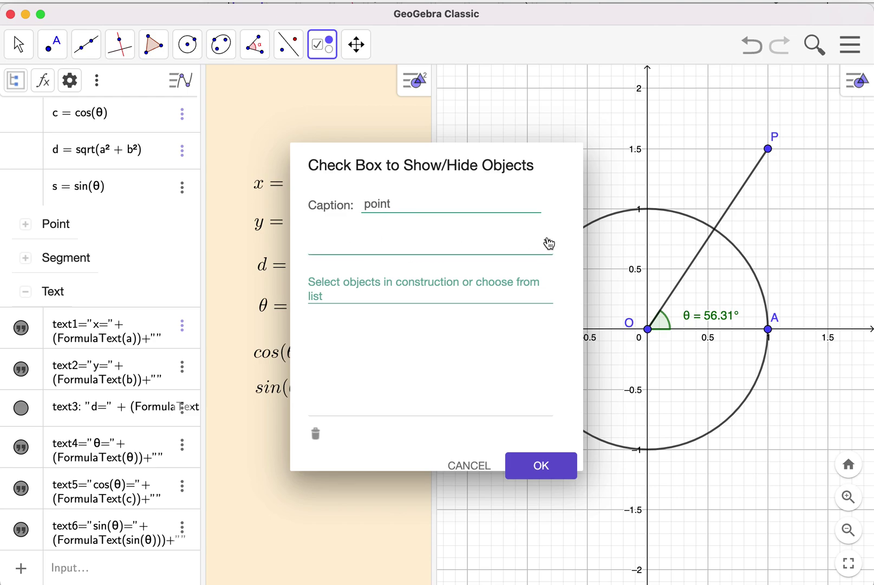
left_click(548, 243)
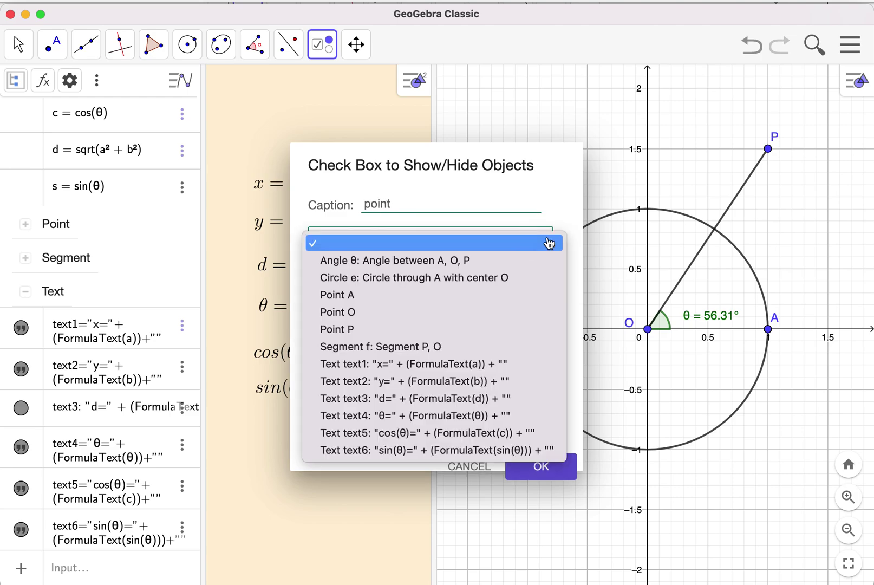
left_click(357, 333)
left_click(519, 243)
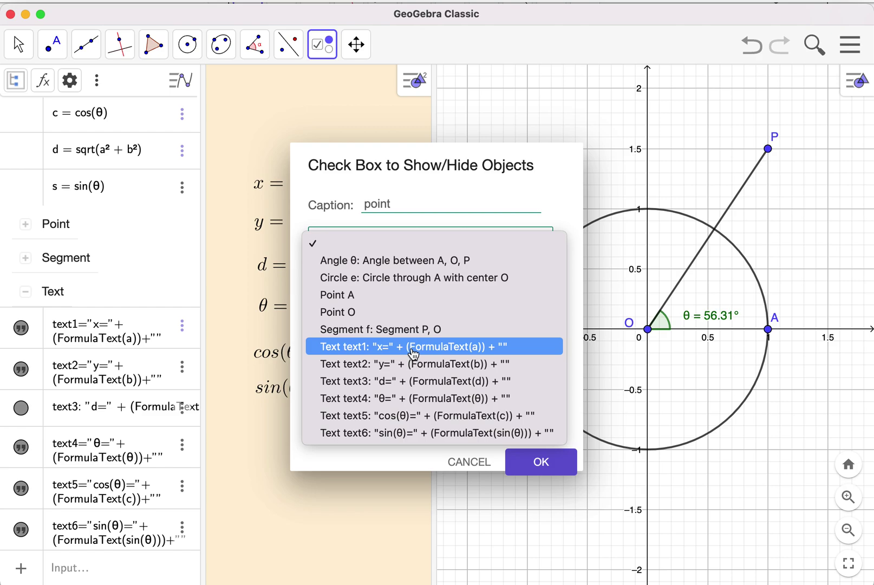
left_click(436, 332)
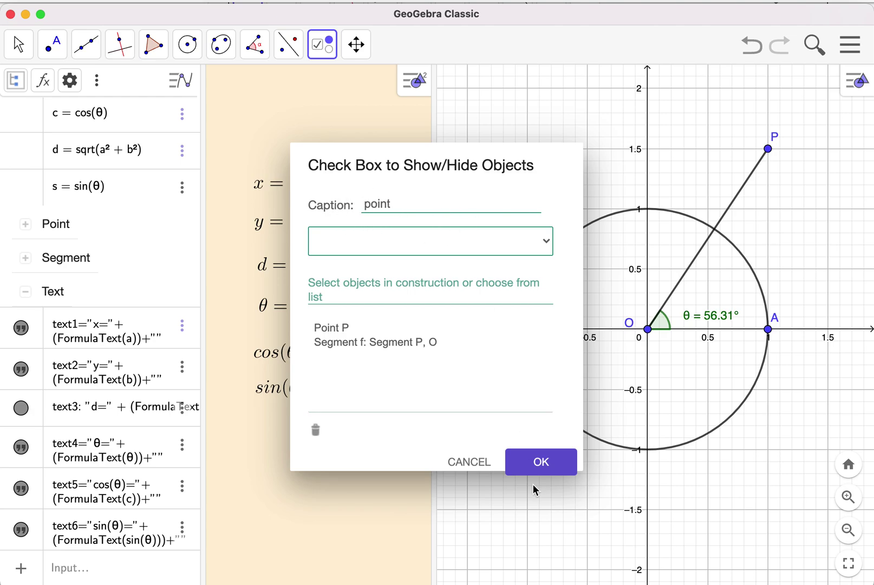
left_click(542, 462)
Step: Toggle the point checkbox off and on twice to confirm P and OP hide and show
left_click(19, 44)
left_click(36, 92)
left_click(260, 135)
left_click(266, 137)
left_click(266, 137)
left_click(266, 139)
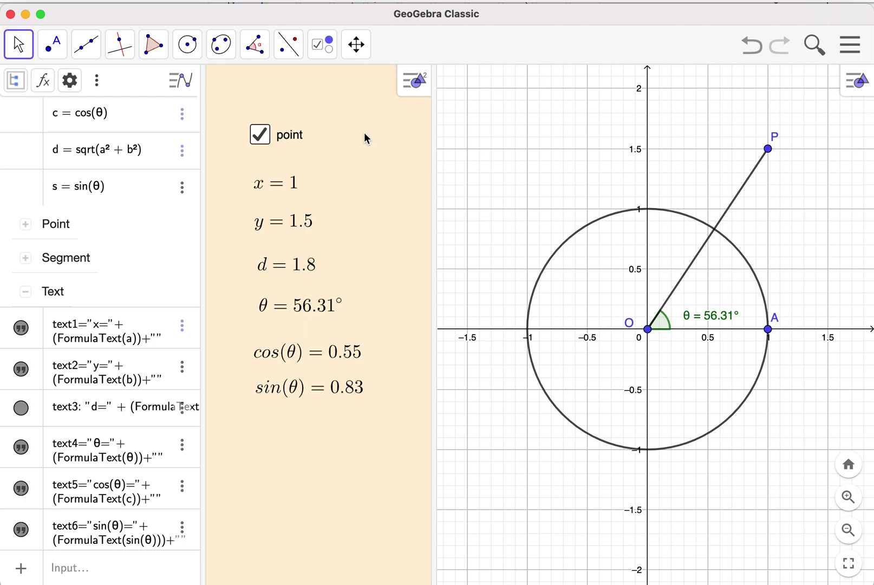
Step: Create a second checkbox controlling angle θ
left_click(323, 44)
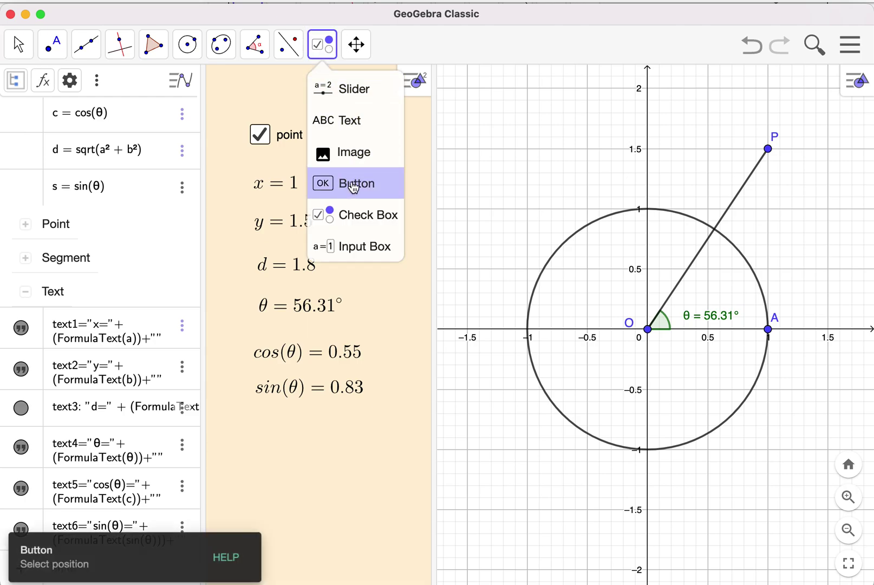
left_click(357, 219)
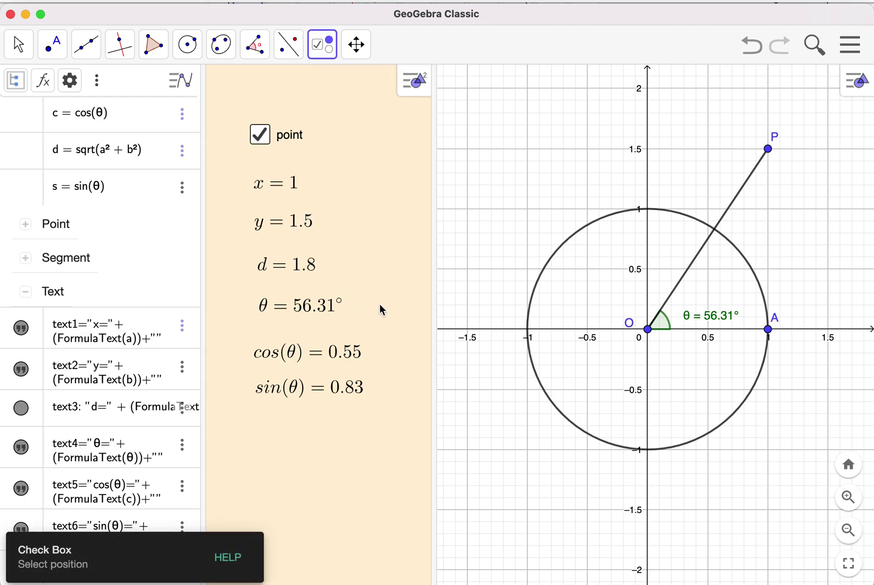
left_click(383, 308)
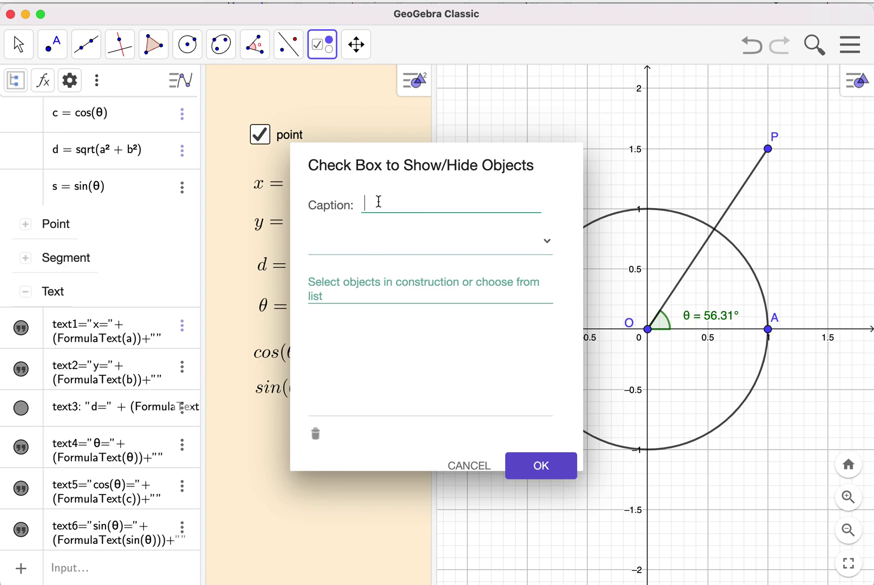
left_click(548, 243)
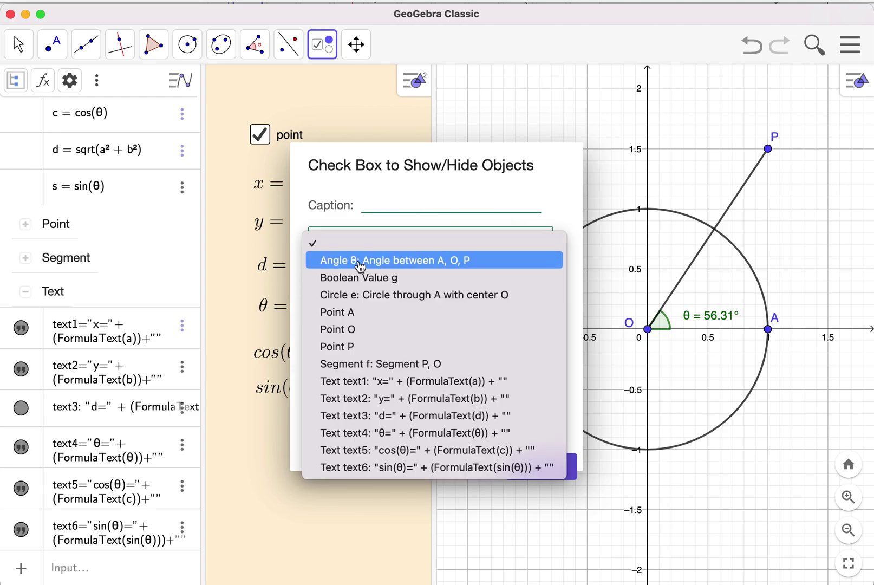
left_click(397, 263)
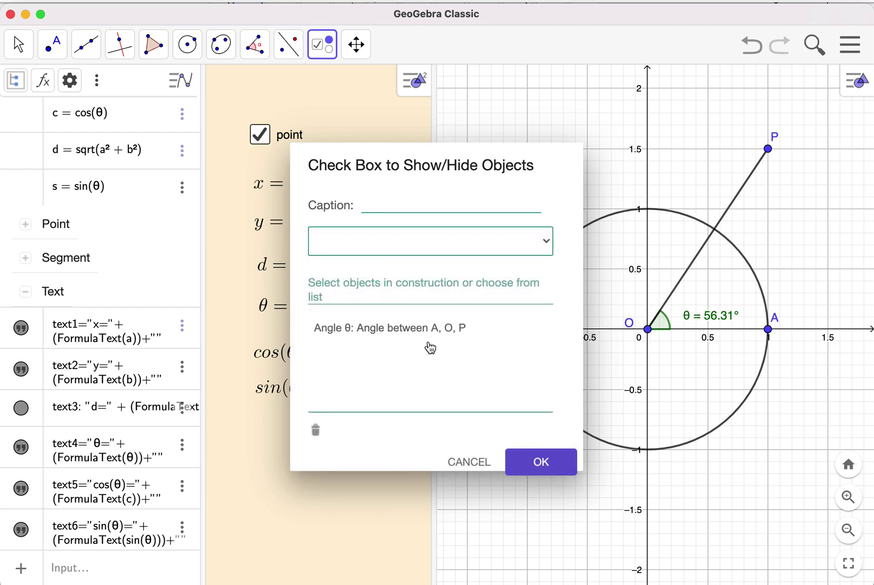
left_click(542, 462)
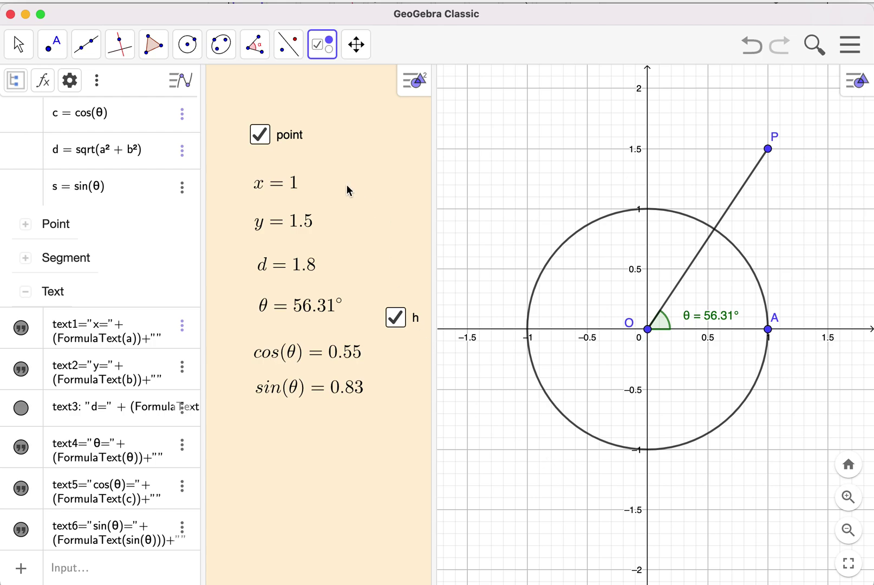
Step: Move checkbox h beside the θ readout, hide its label, and test toggling the angle marking
left_click(18, 45)
left_click(38, 92)
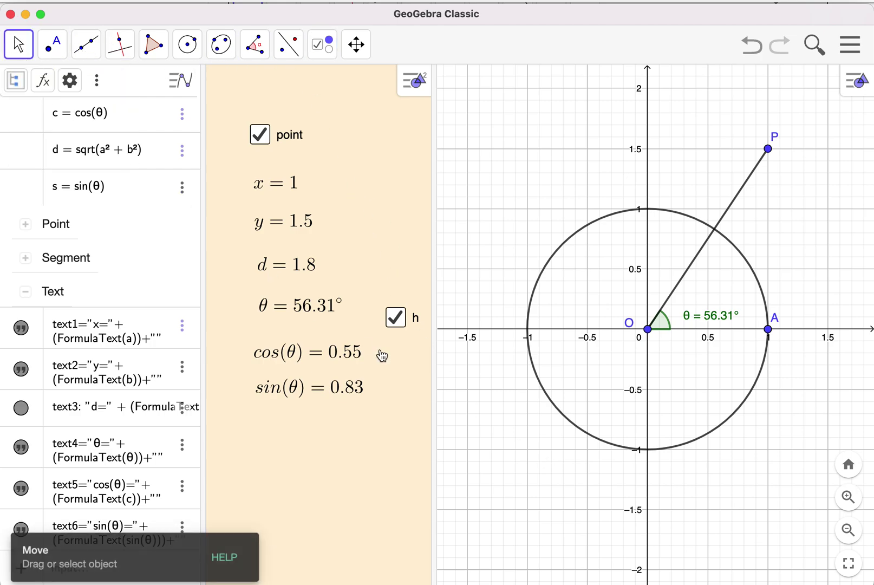
left_click_drag(416, 326, 399, 310)
right_click(399, 309)
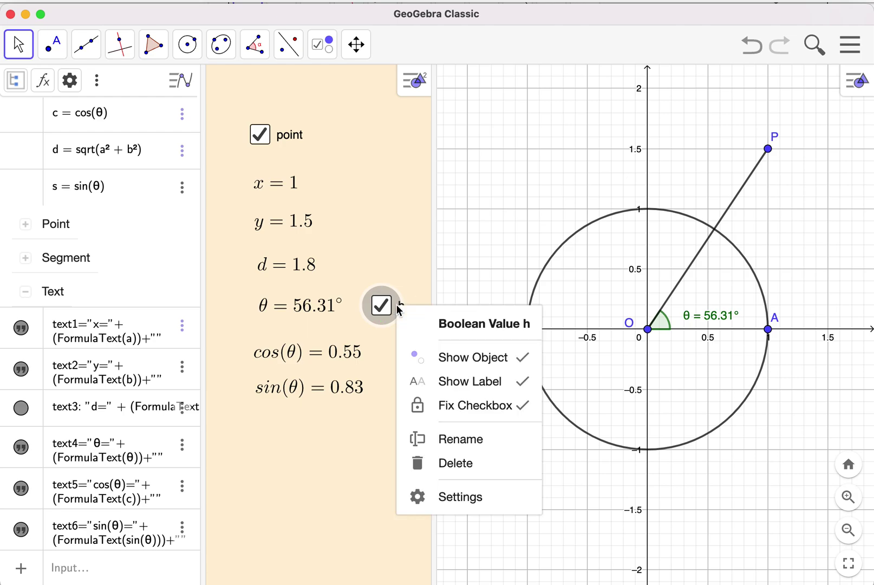
left_click(479, 382)
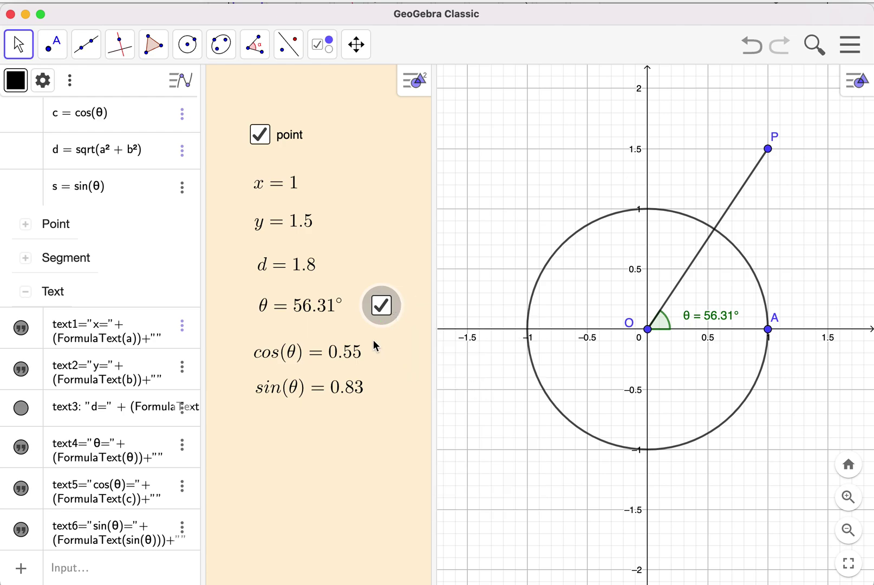
left_click(394, 316)
left_click(394, 317)
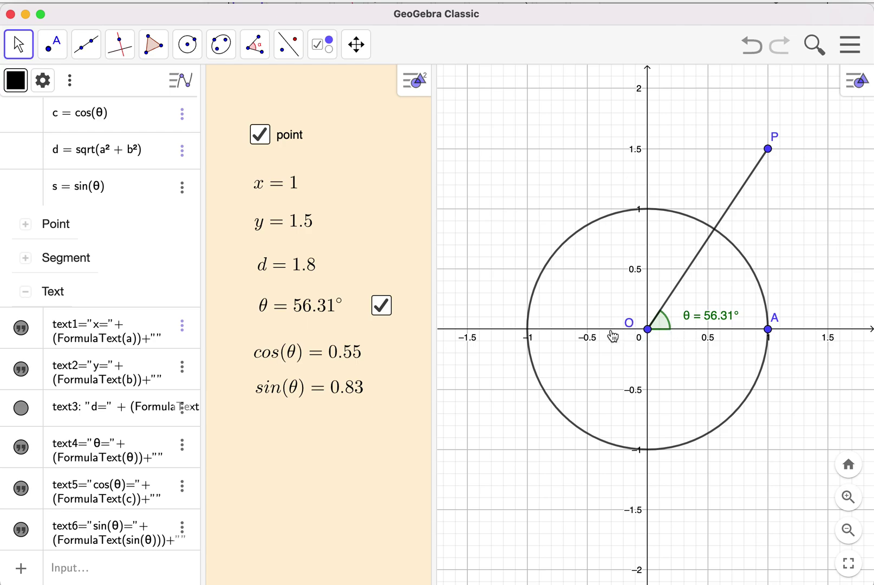
Step: Create a checkbox left of the θ readout that controls the text4 readout
left_click(323, 45)
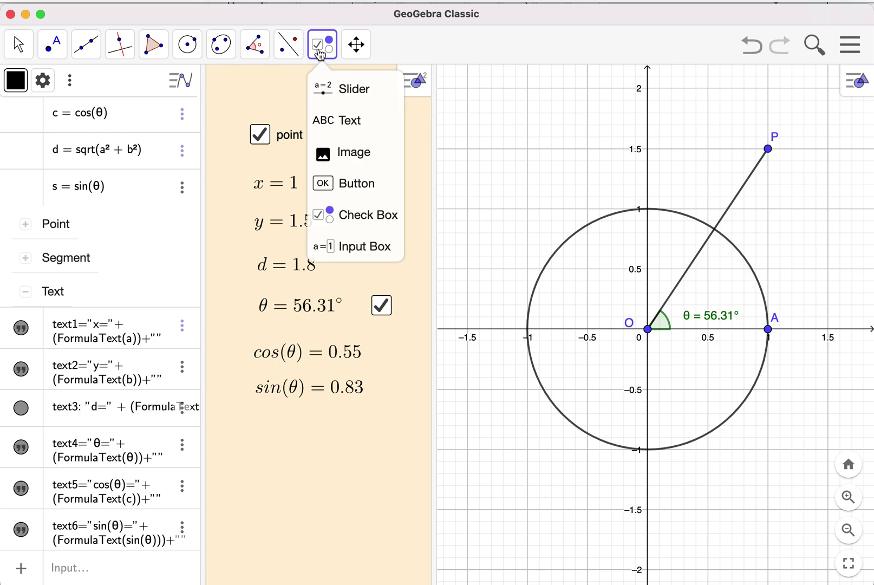
left_click(373, 224)
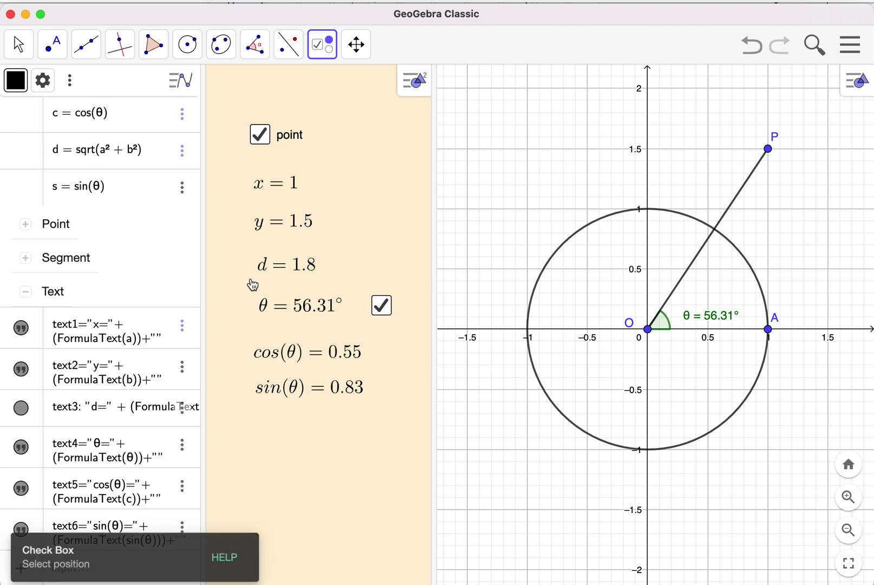
left_click(223, 309)
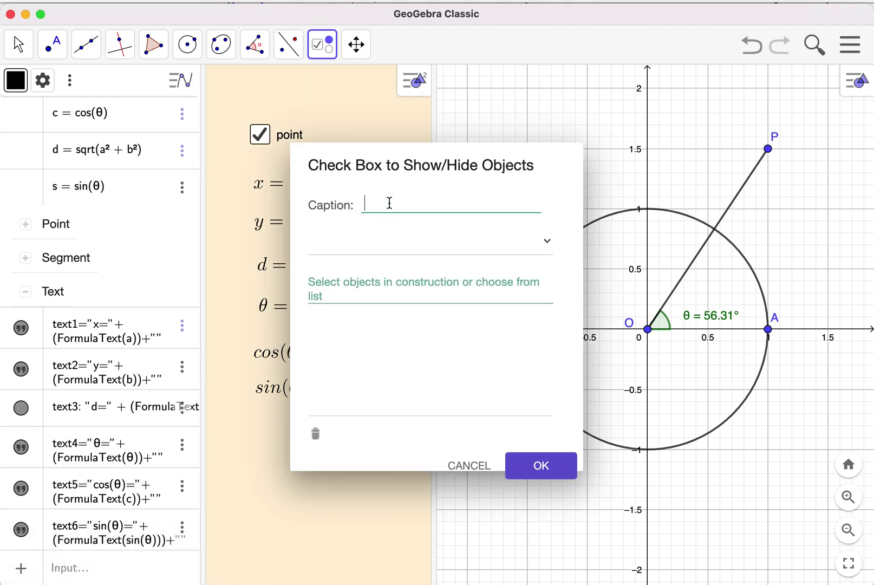
left_click(396, 240)
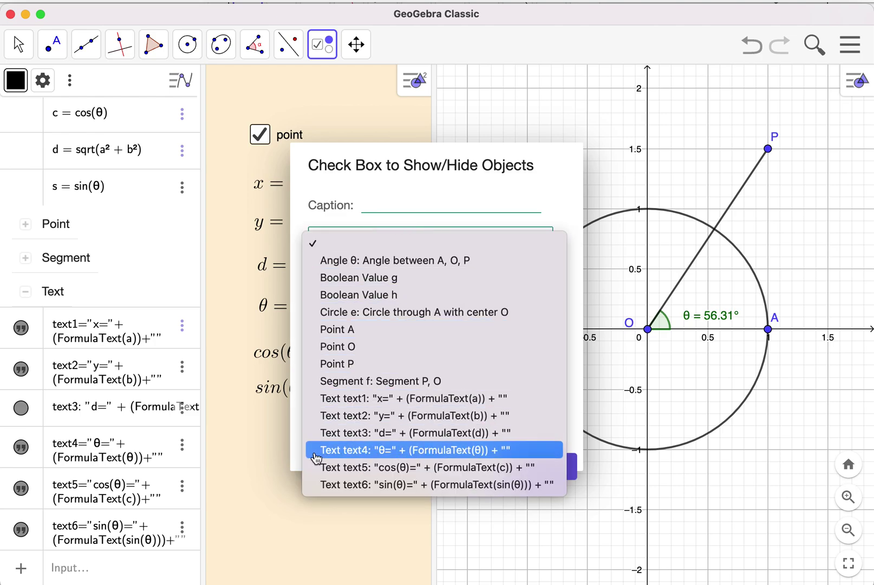
left_click(447, 454)
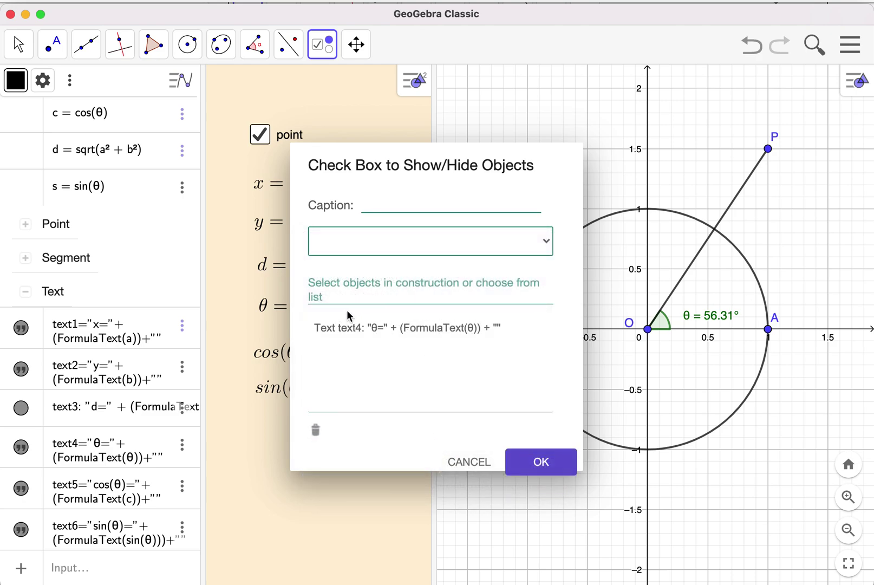
left_click(557, 465)
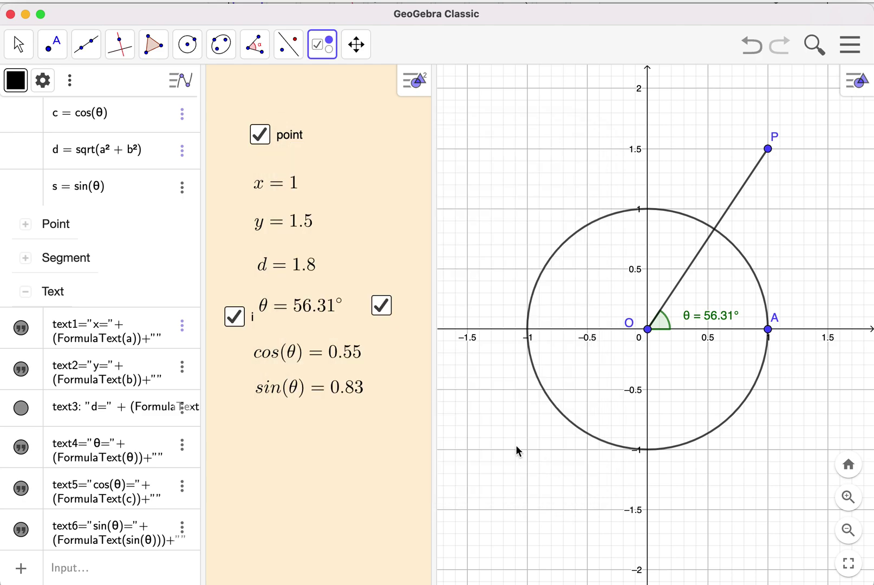
Step: Hide checkbox i's label and align it with the θ readout
left_click(18, 44)
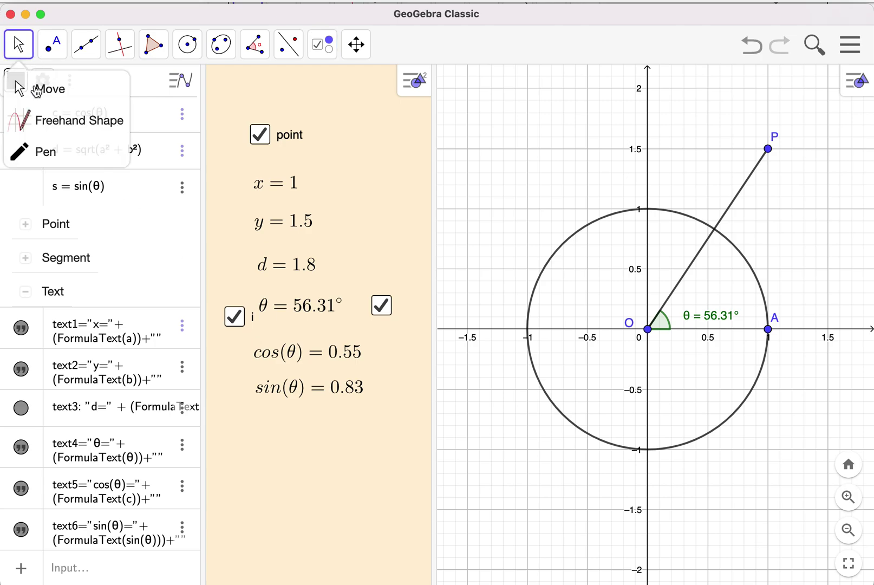
left_click(48, 87)
left_click(252, 318)
right_click(253, 320)
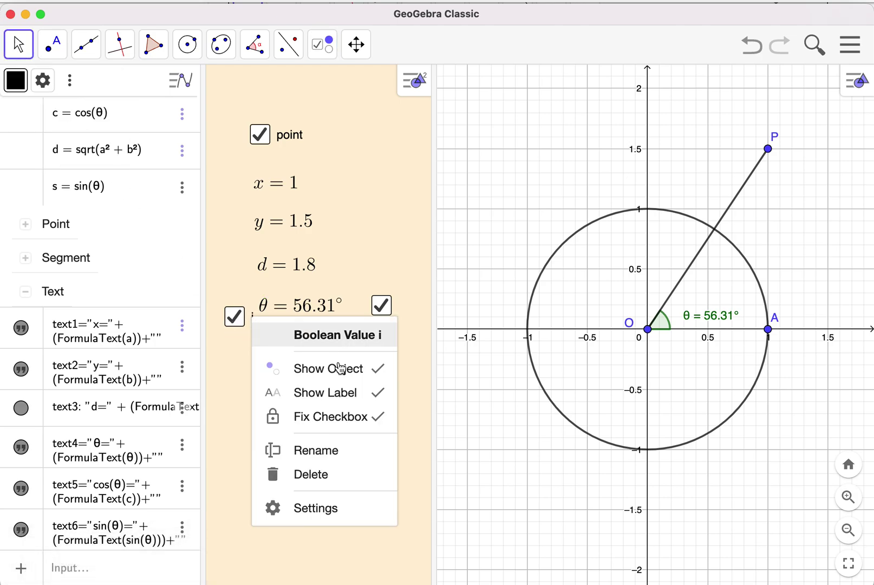
left_click(319, 391)
left_click_drag(234, 325, 234, 314)
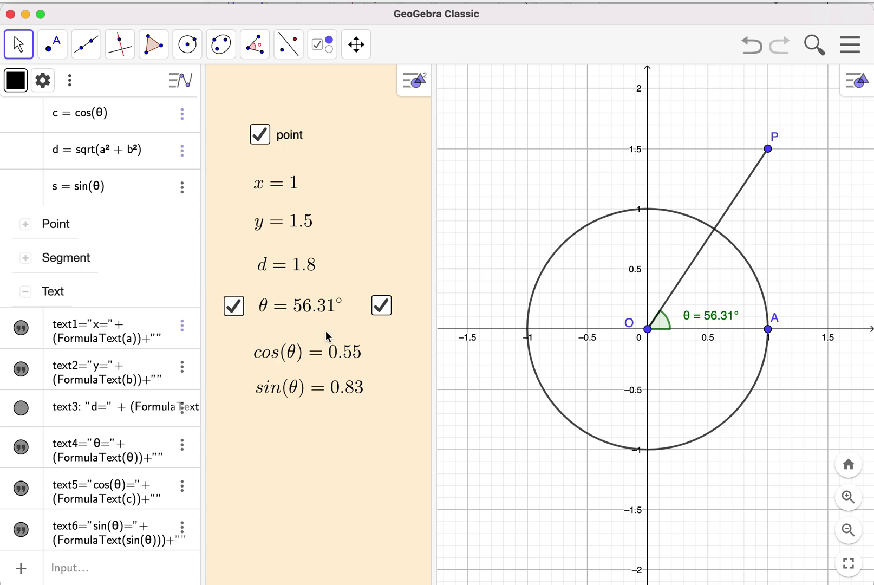
left_click(234, 306)
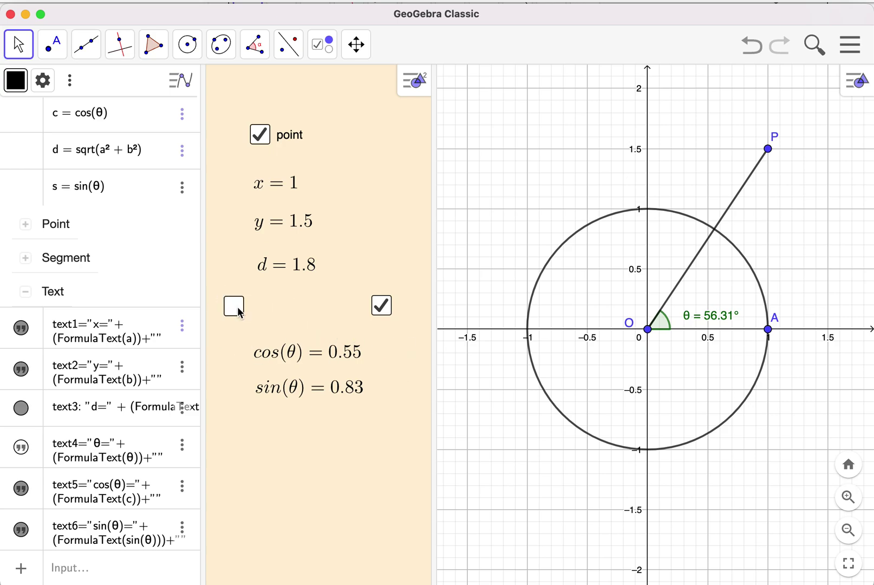
left_click(234, 306)
left_click(383, 307)
left_click(383, 307)
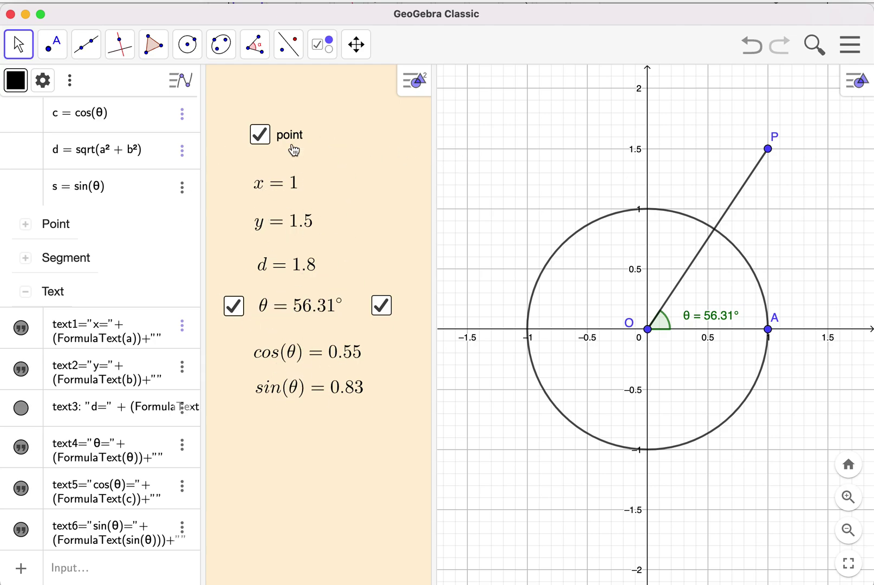
mouse_move(768, 149)
left_mouse_down()
mouse_move(696, 162)
mouse_move(691, 155)
mouse_move(721, 153)
mouse_move(611, 161)
mouse_move(521, 153)
mouse_move(515, 201)
mouse_move(554, 494)
mouse_move(773, 155)
left_mouse_up()
Step: Open the 'rectangular vs polar (2a)' activity and generate several random points with Next
left_click(26, 14)
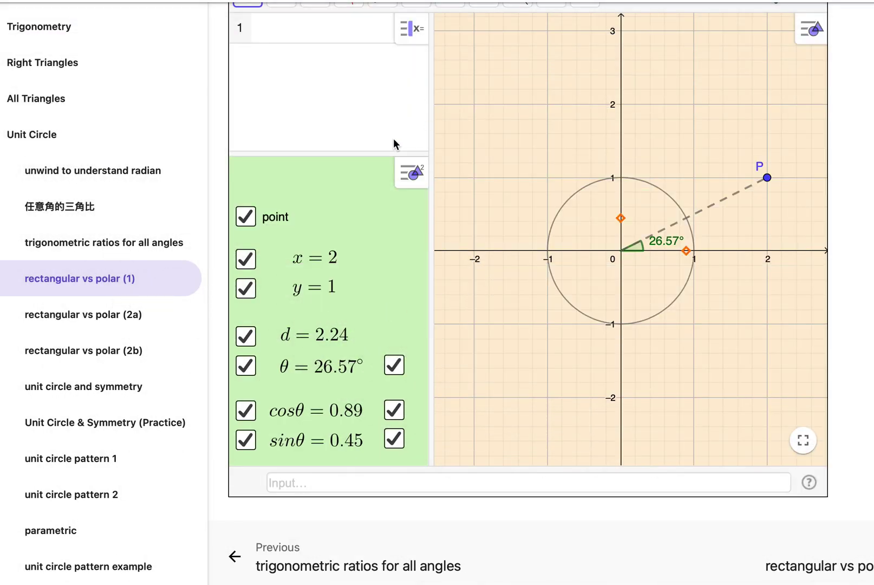
left_click(108, 319)
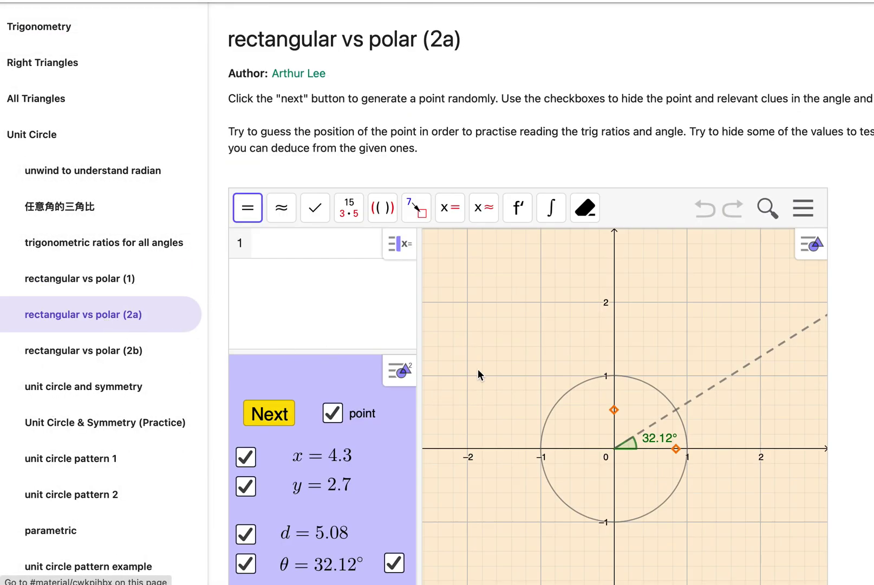
scroll(814, 387, "down", 5)
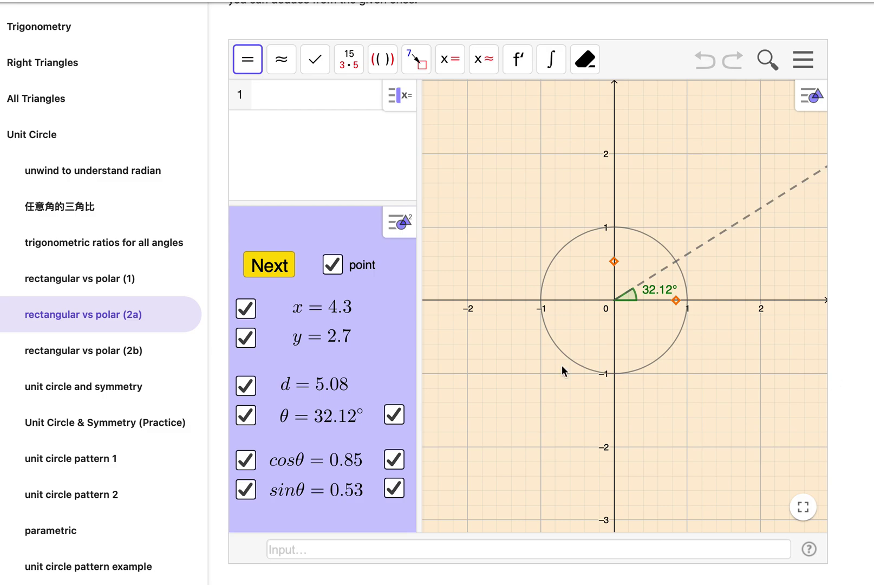
left_click(268, 266)
left_click(270, 266)
left_click(274, 268)
left_click(276, 269)
left_click(276, 270)
left_click(277, 269)
left_click(278, 270)
left_click(277, 270)
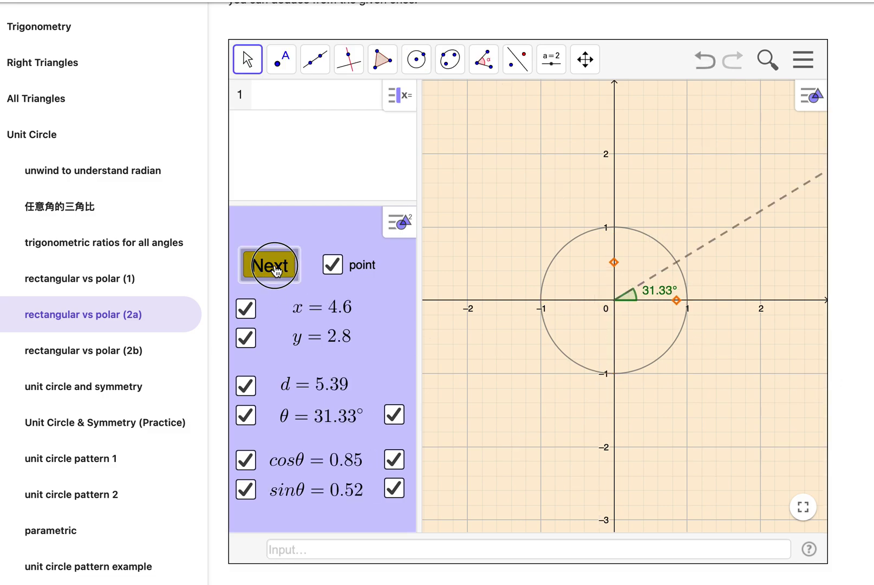
Step: Hide point P and the angle sector, then generate more random points
left_click(336, 269)
left_click(274, 270)
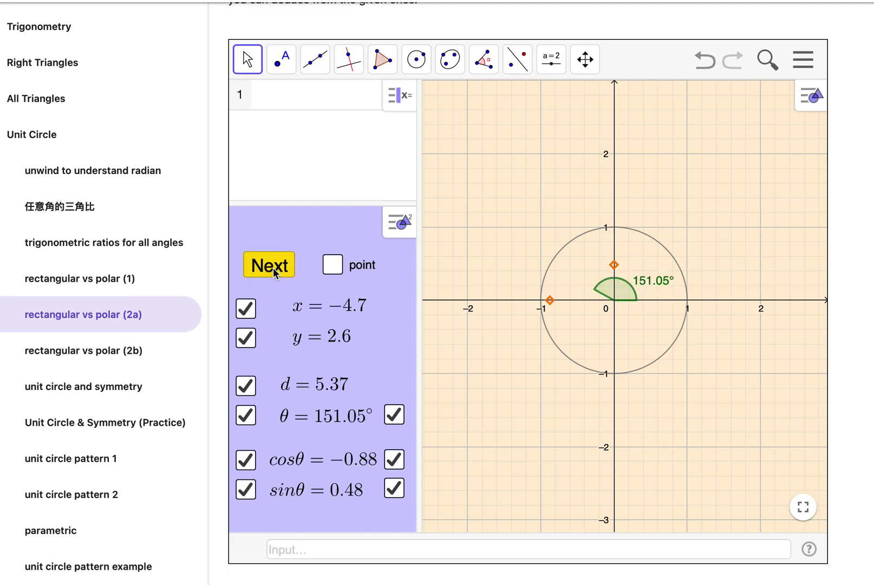
left_click(394, 416)
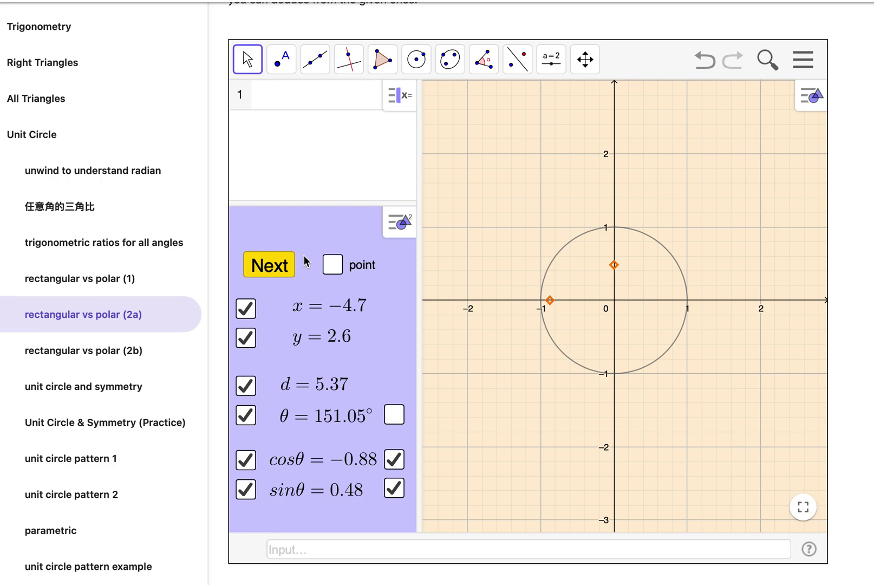
left_click(277, 268)
left_click(277, 268)
left_click(278, 268)
left_click(278, 267)
left_click(278, 267)
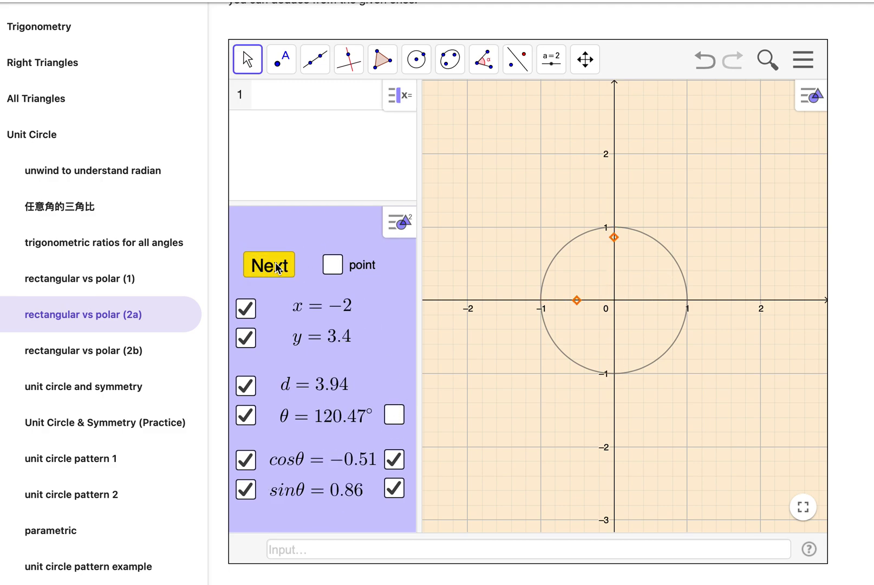
left_click(281, 267)
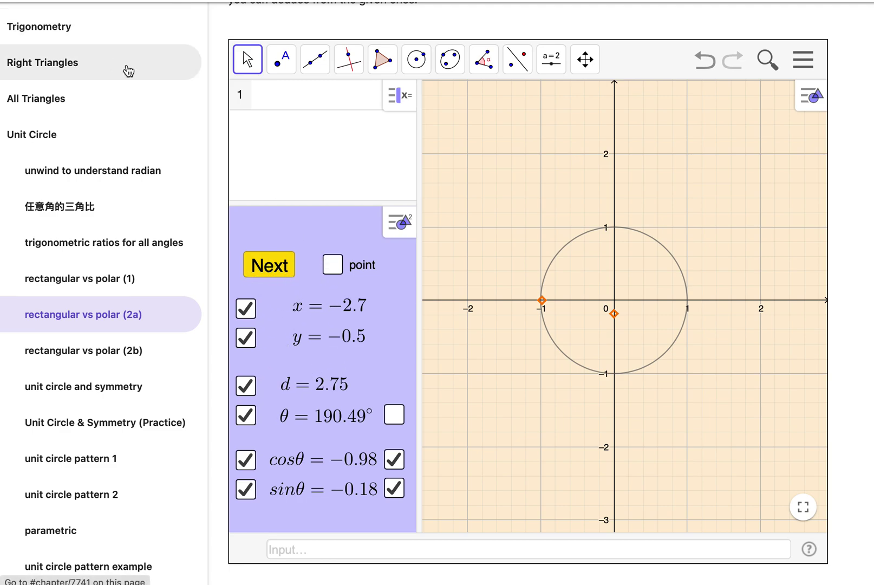
Step: Back in GeoGebra Classic, collapse the Boolean Value and Angle groups in the Algebra view
key("super+Tab")
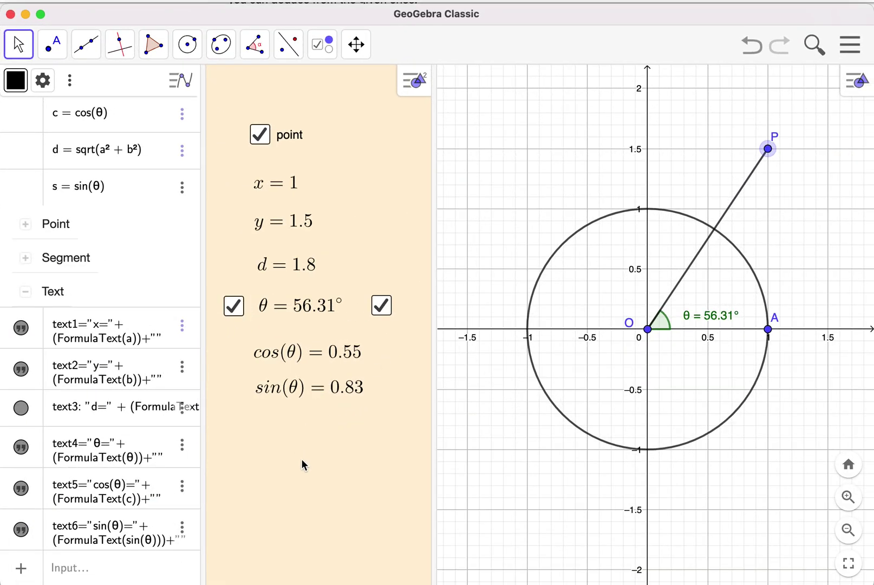
scroll(135, 466, "up", 10)
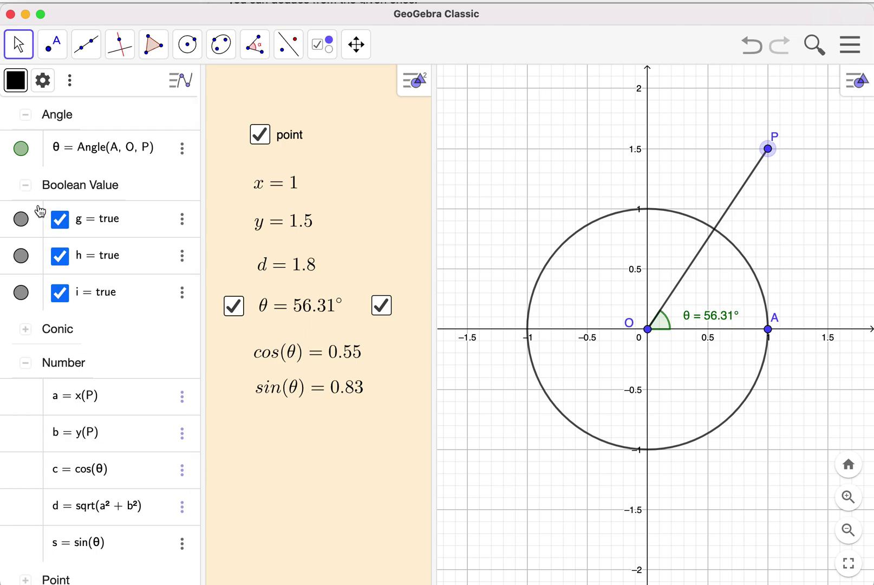
left_click(25, 185)
left_click(25, 114)
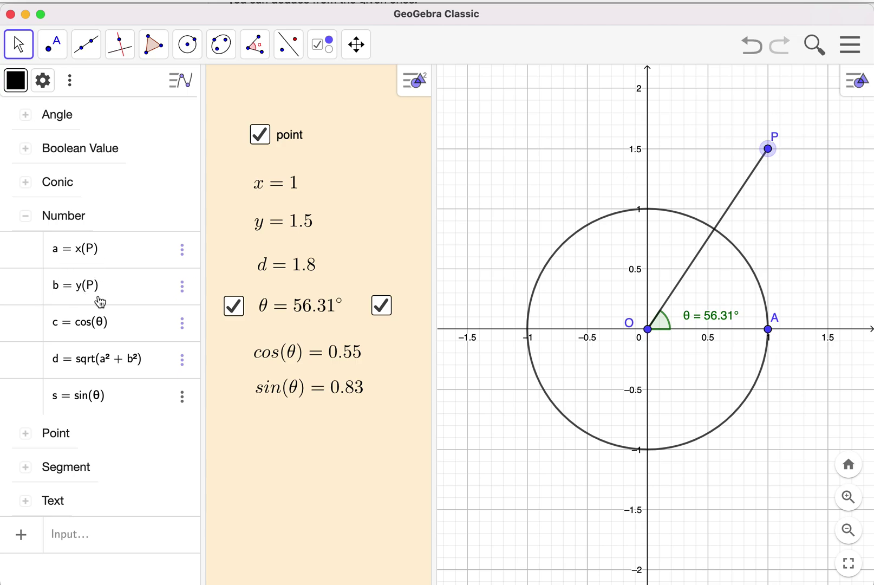
Step: Redefine a from x(P) to 1 and b from y(P) to 2
left_click(108, 252)
key("BackSpace")
key("BackSpace")
key("BackSpace")
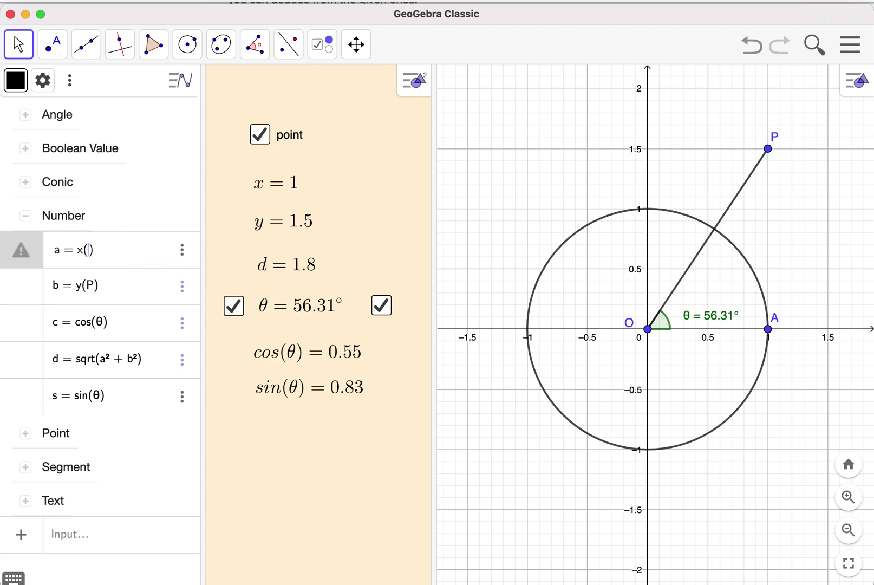
type("1")
key("Return")
left_click(111, 287)
key("BackSpace")
key("BackSpace")
key("BackSpace")
type("2")
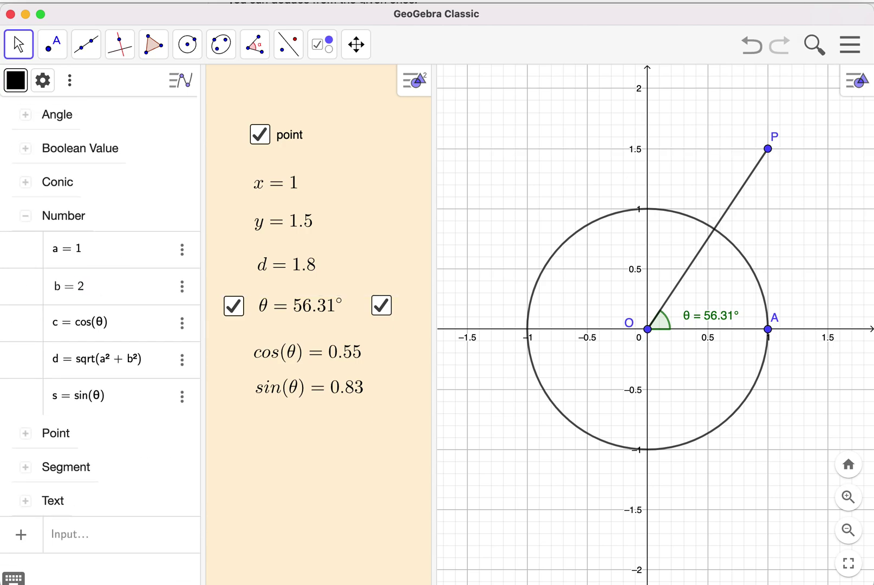
key("Return")
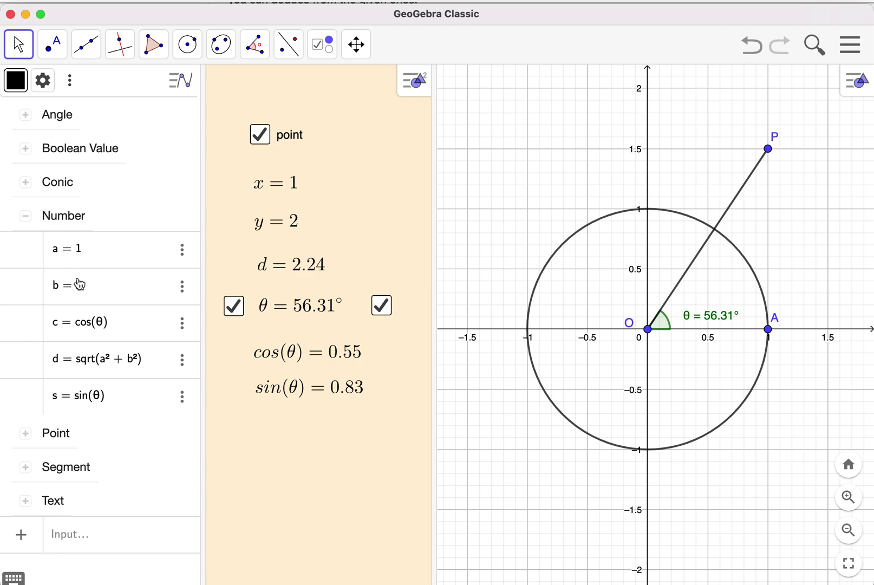
Step: Create a 'next point' button with the script SetValue[a,random(-5,5)]
left_click(323, 47)
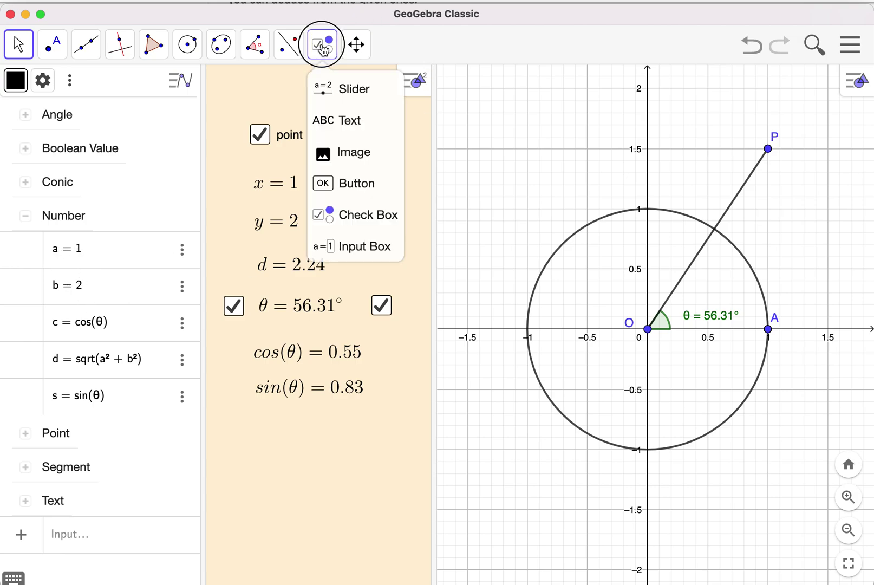
left_click(377, 194)
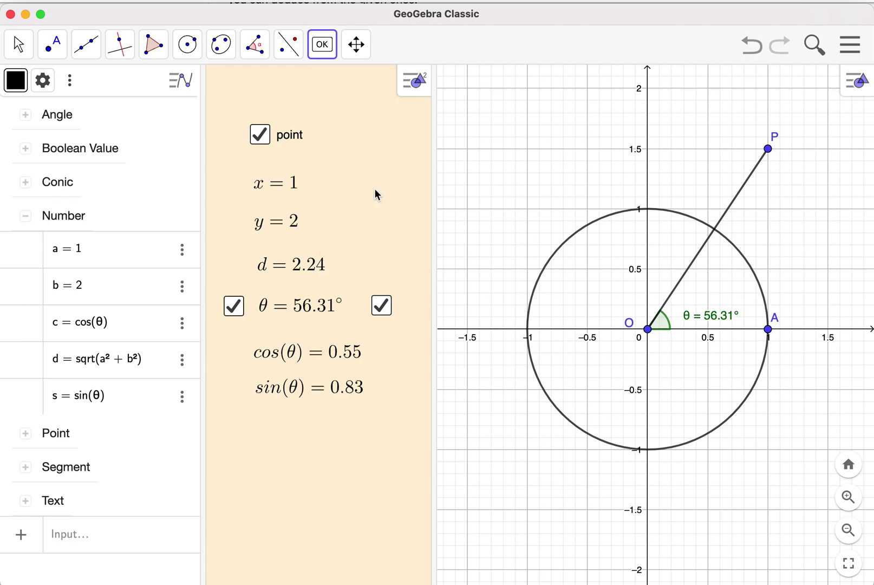
left_click(232, 88)
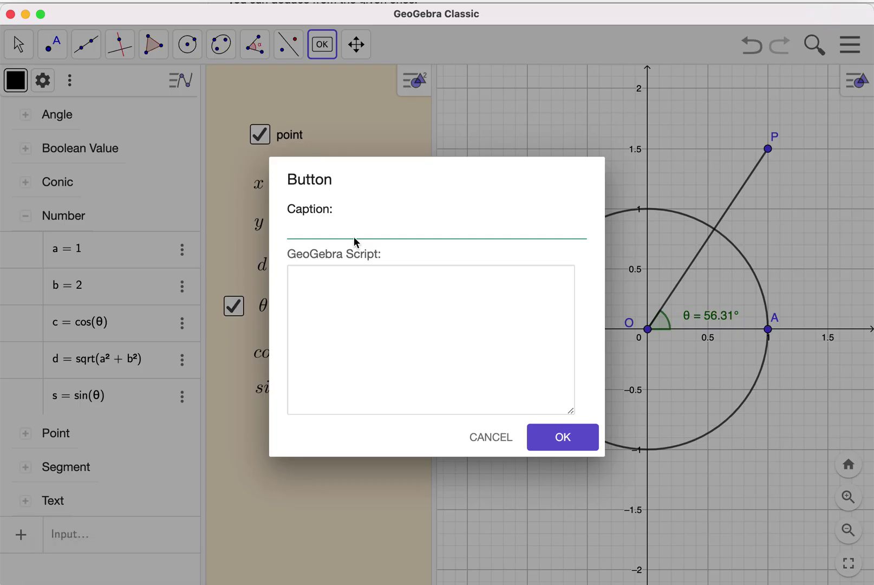
type("next point")
left_click(382, 286)
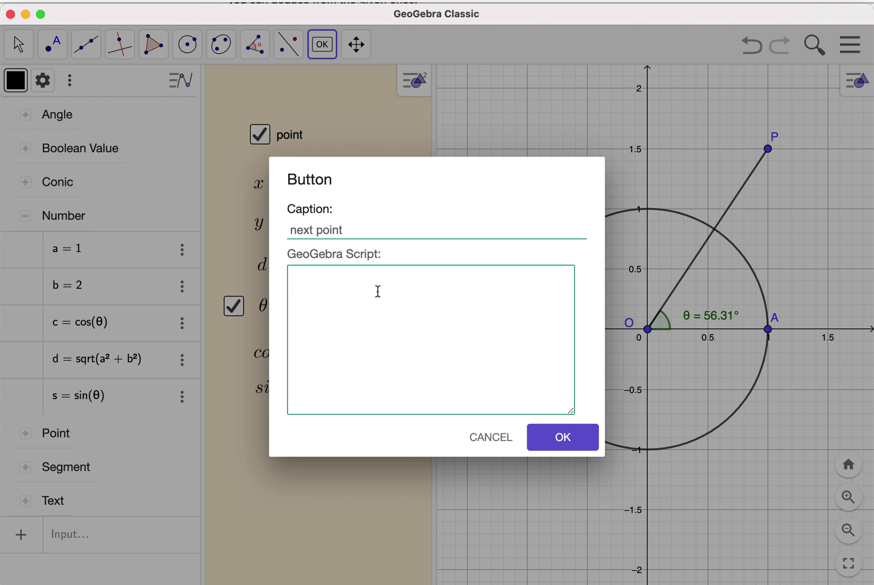
type("setvalue[a,")
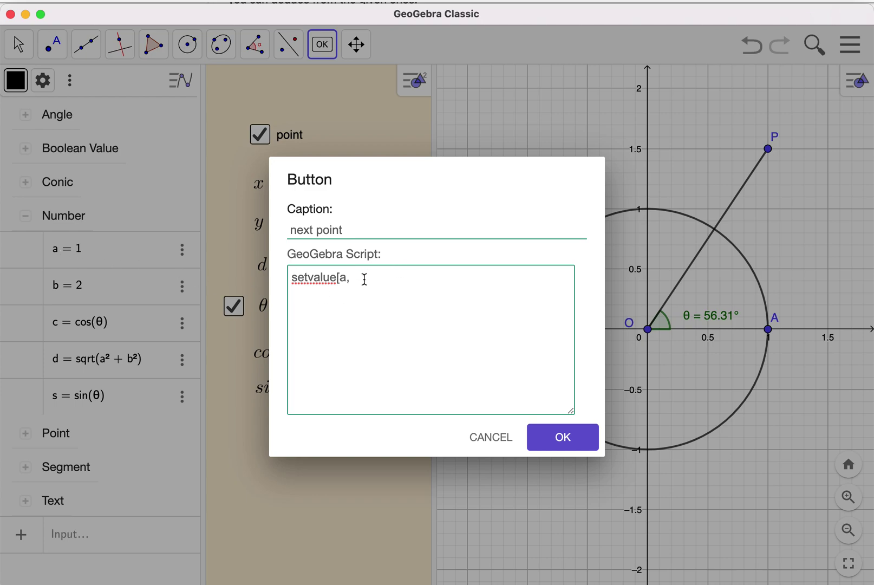
type("random(-5,5")
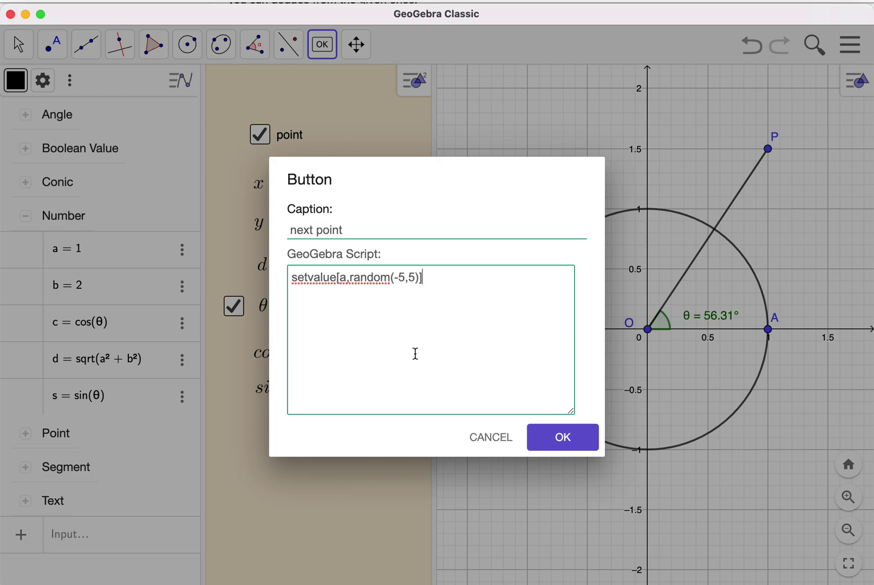
left_click(563, 440)
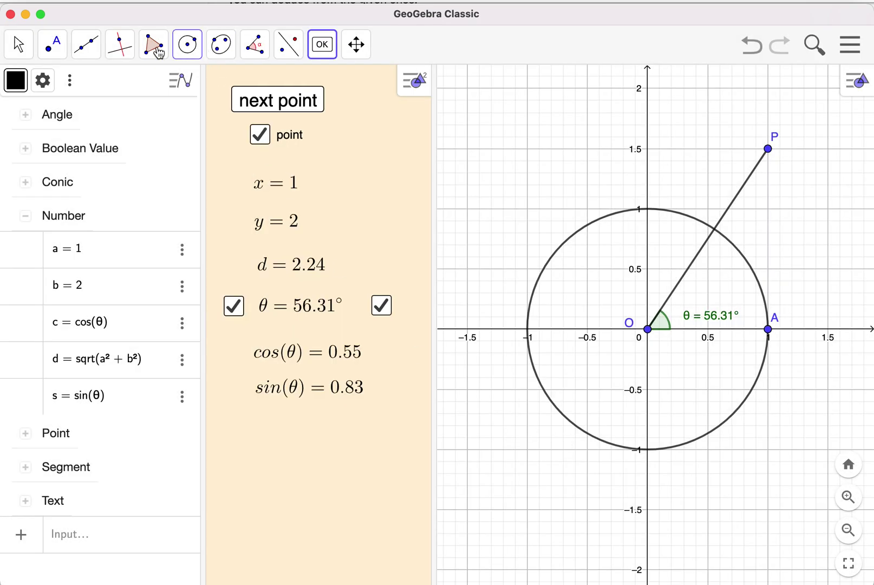
Step: Move the next point button beside the point checkbox and click it repeatedly to randomise x
left_click(17, 44)
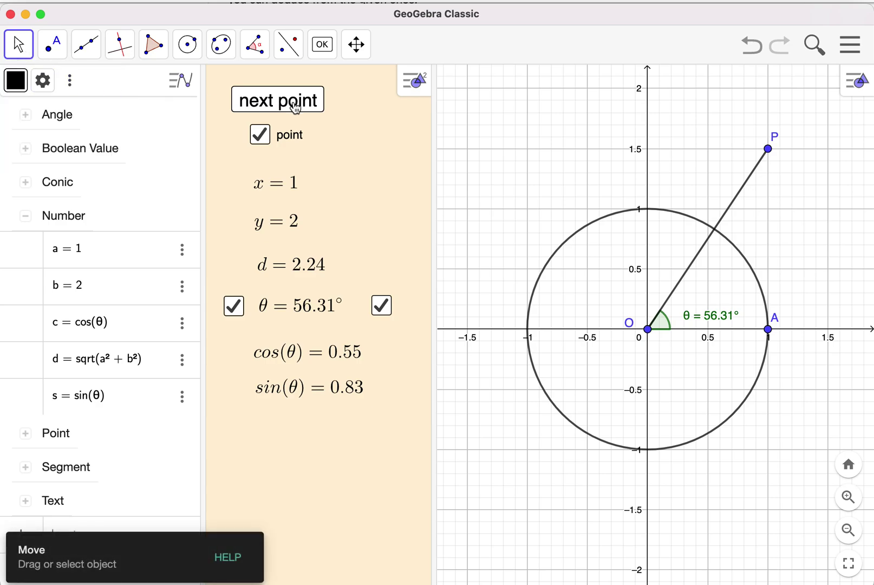
left_click_drag(297, 108, 384, 141)
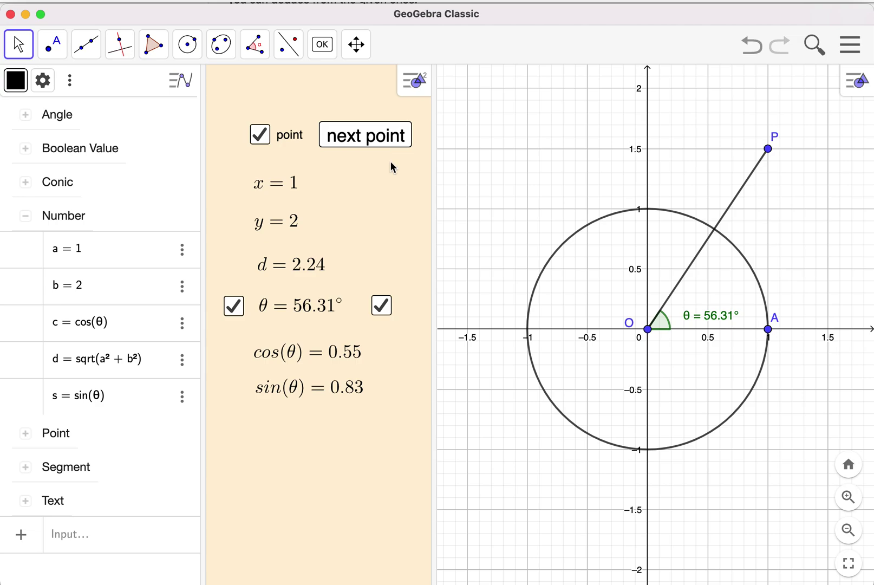
left_click(358, 140)
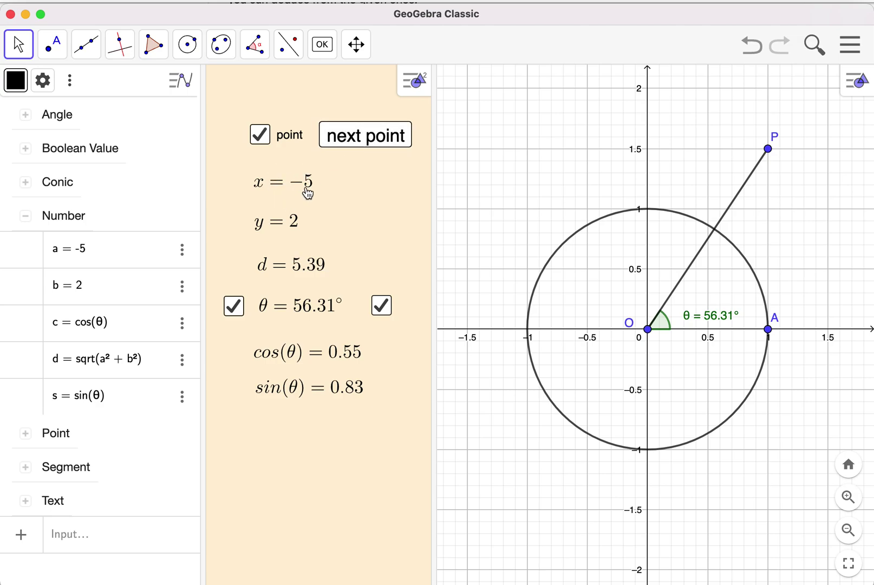
left_click(374, 142)
left_click(373, 142)
left_click(374, 142)
left_click(374, 142)
left_click(374, 142)
left_click(373, 141)
Step: Add SetValue[b,random(-5,5)] as a second line in the next point button's On Click script
right_click(354, 142)
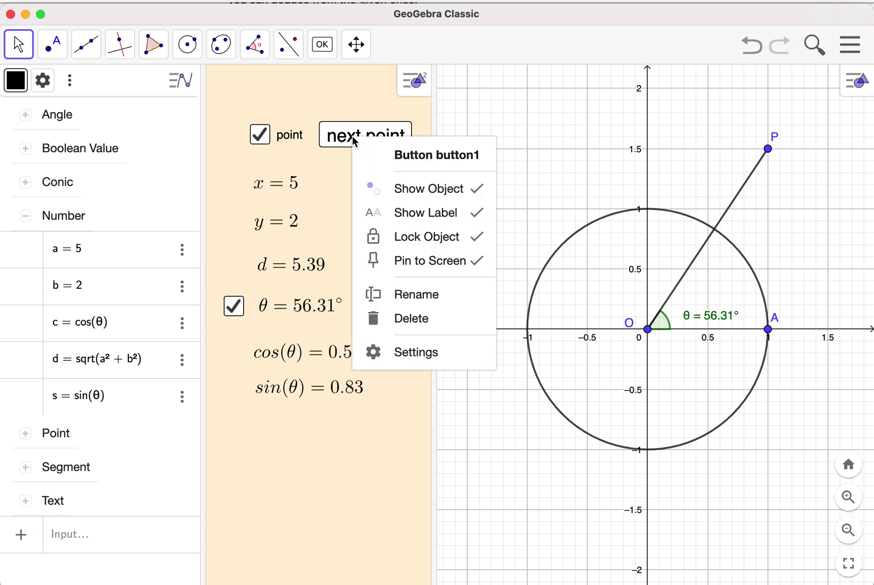
left_click(428, 356)
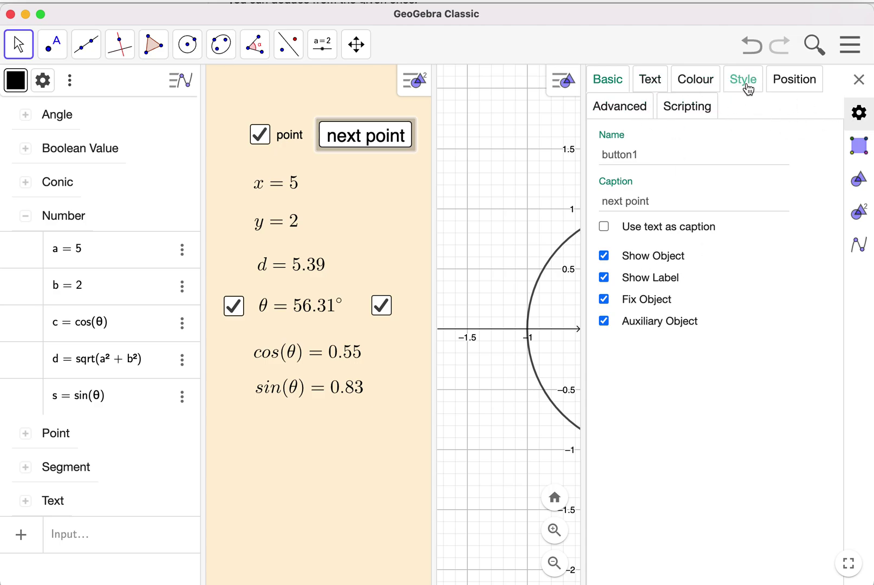
left_click(689, 113)
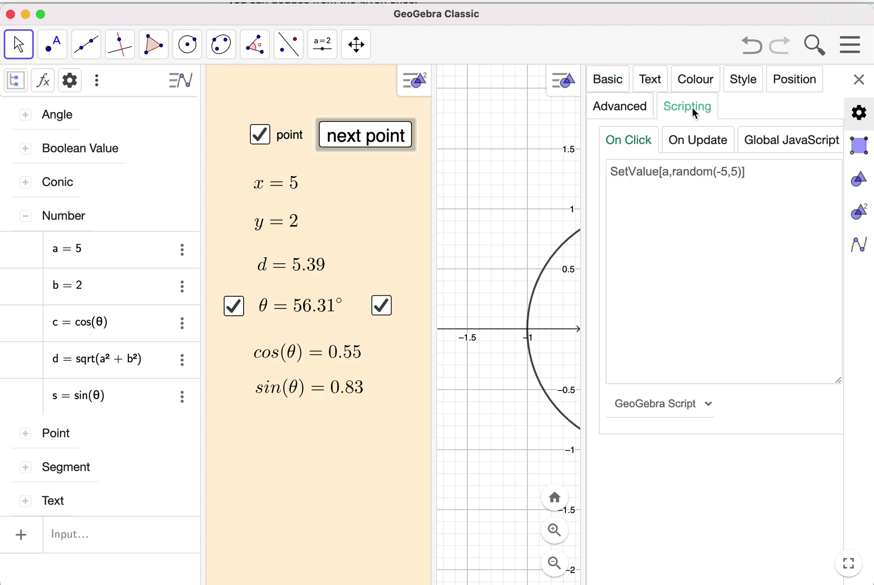
left_click(761, 172)
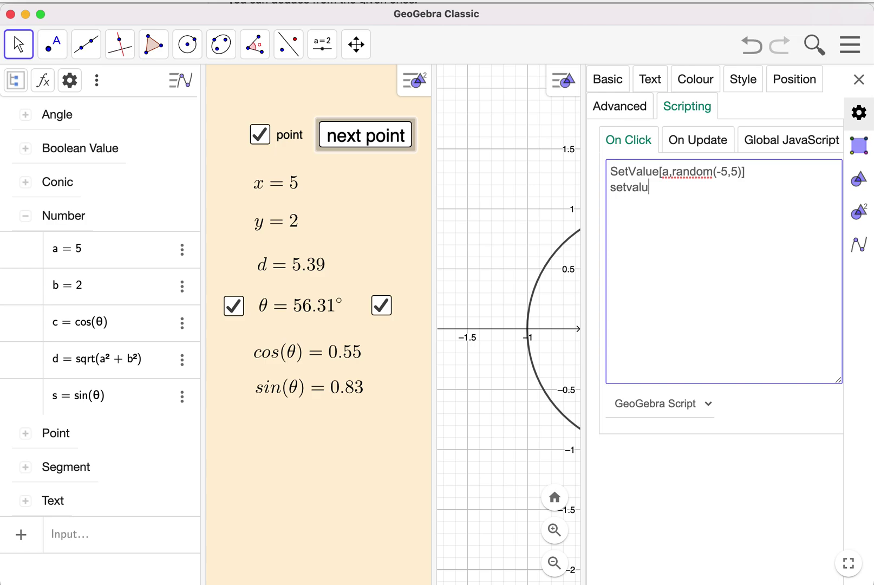
key("Return")
type("setvalue[b,random(-5,5")
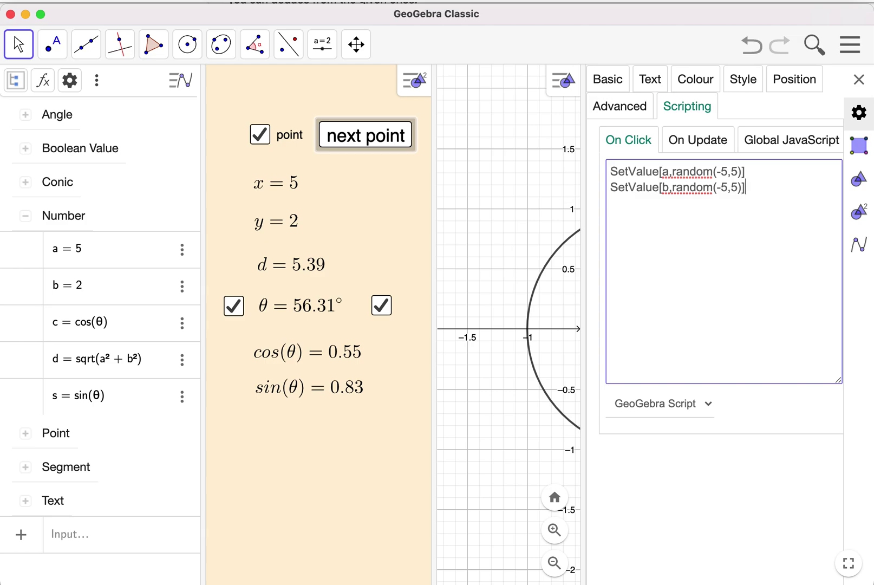
left_click(859, 80)
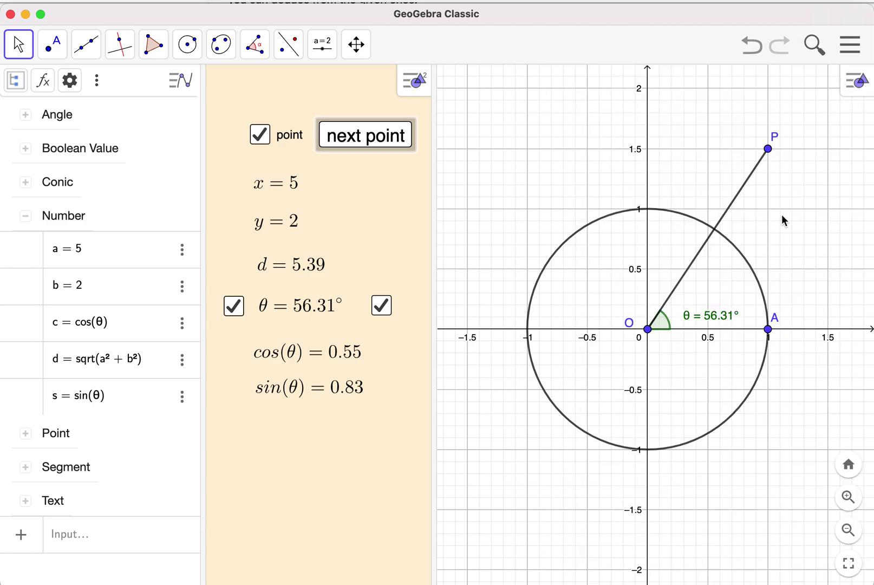
left_click(386, 139)
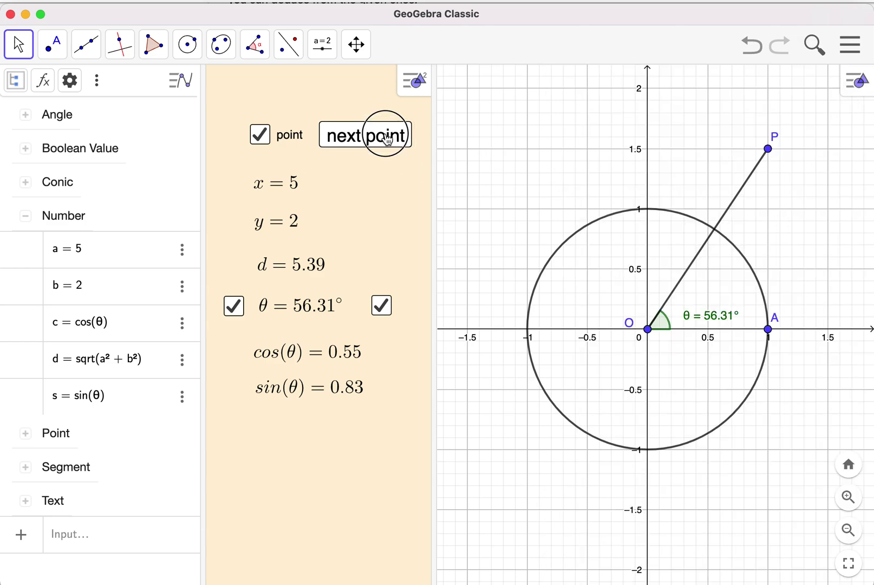
left_click(388, 139)
left_click(388, 138)
left_click(388, 138)
left_click(388, 139)
left_click(388, 139)
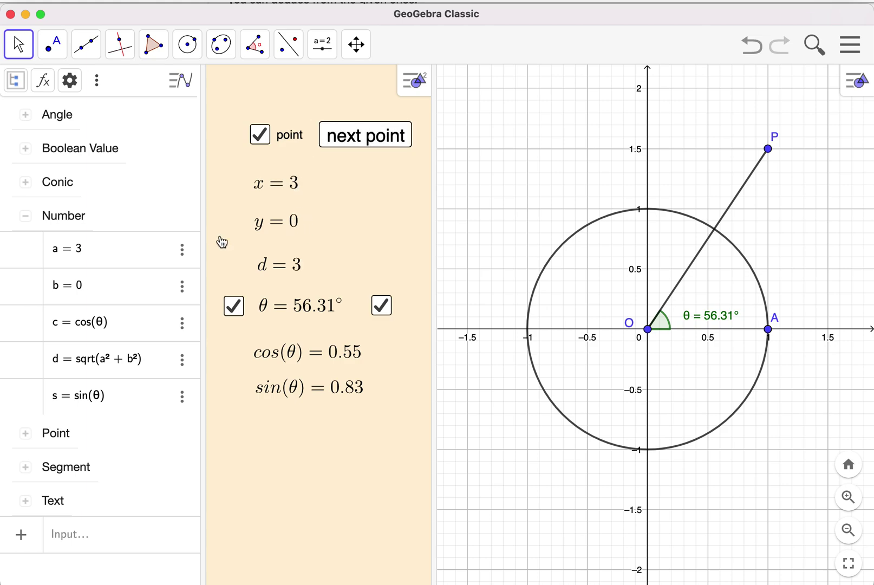
left_click(373, 138)
left_click(373, 139)
left_click(373, 138)
left_click(378, 143)
left_click(378, 142)
left_click(373, 139)
left_click_drag(775, 154, 702, 157)
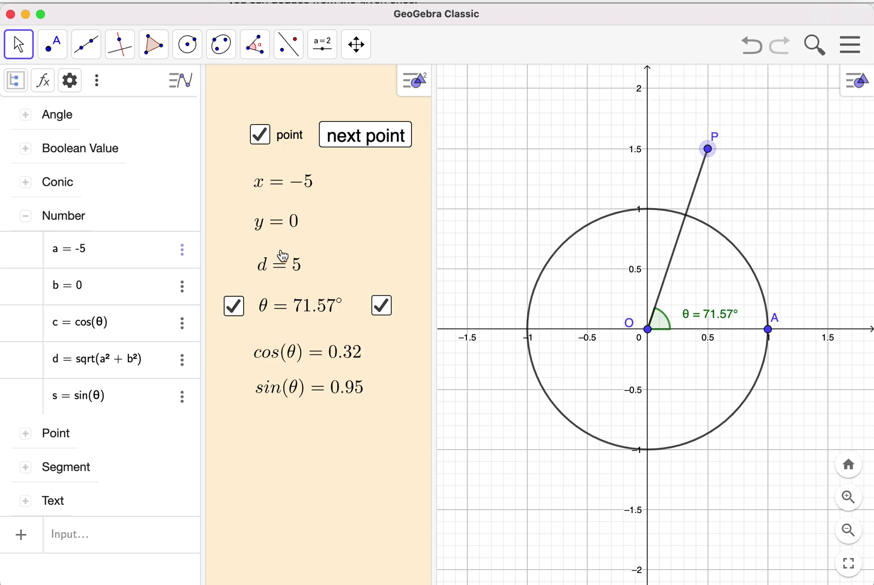
Step: Replace point P's definition (0.5, 1.5) with (a, b) in its Settings
right_click(708, 149)
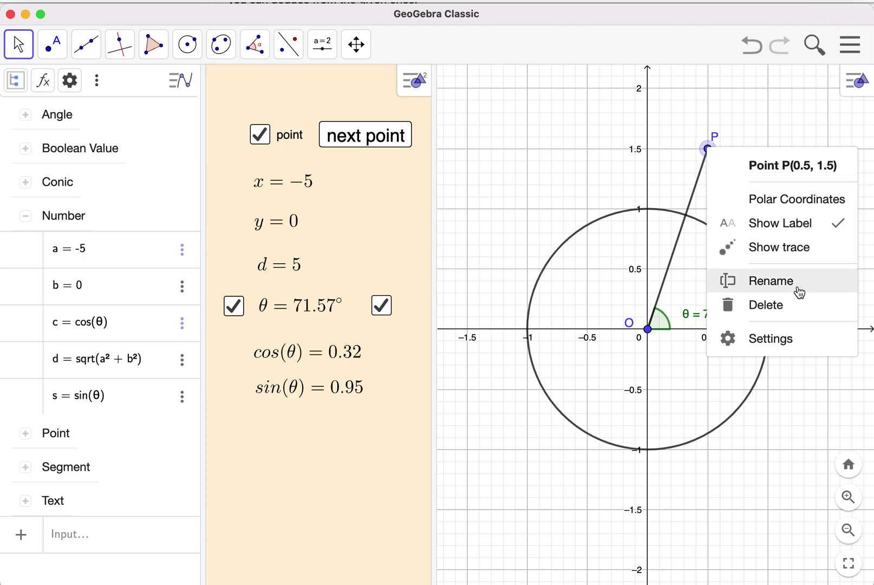
left_click(773, 341)
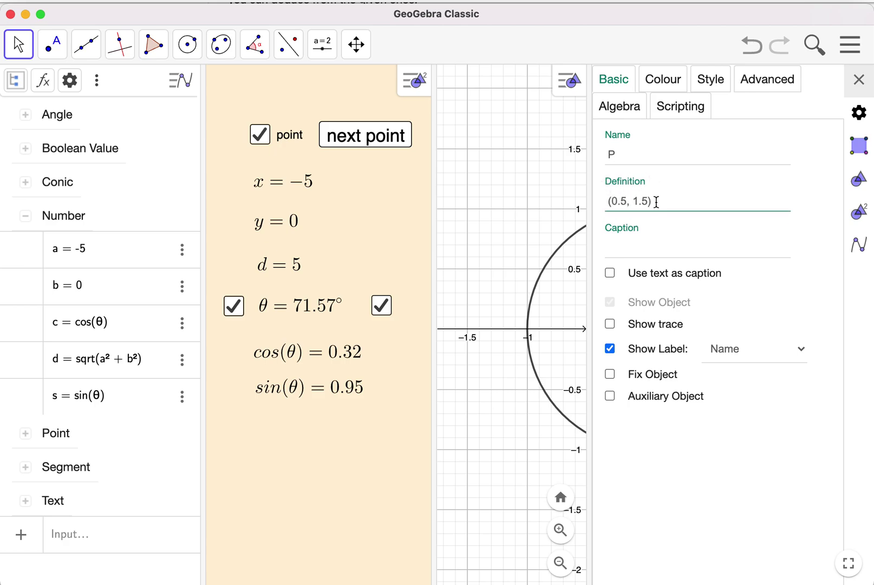
left_click_drag(657, 202, 586, 200)
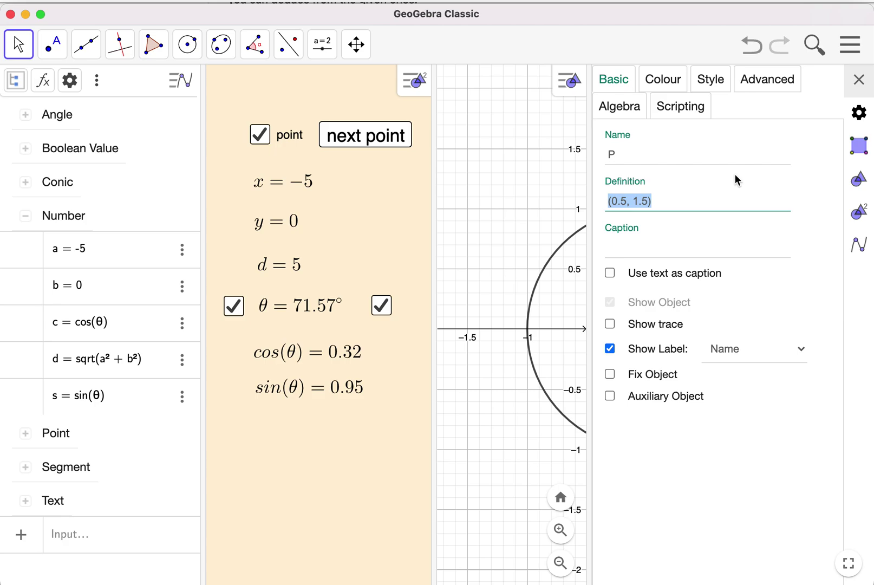
type("(a,b")
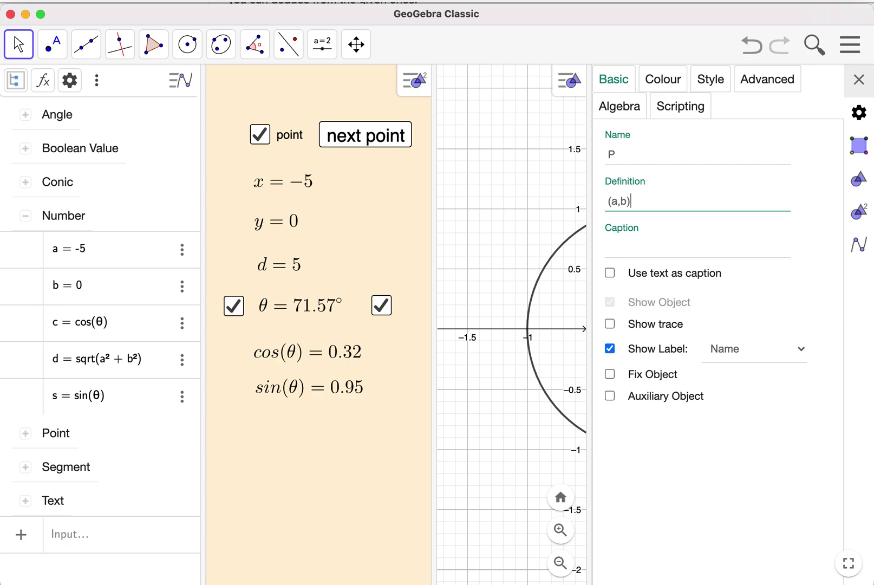
left_click(632, 205)
key("Return")
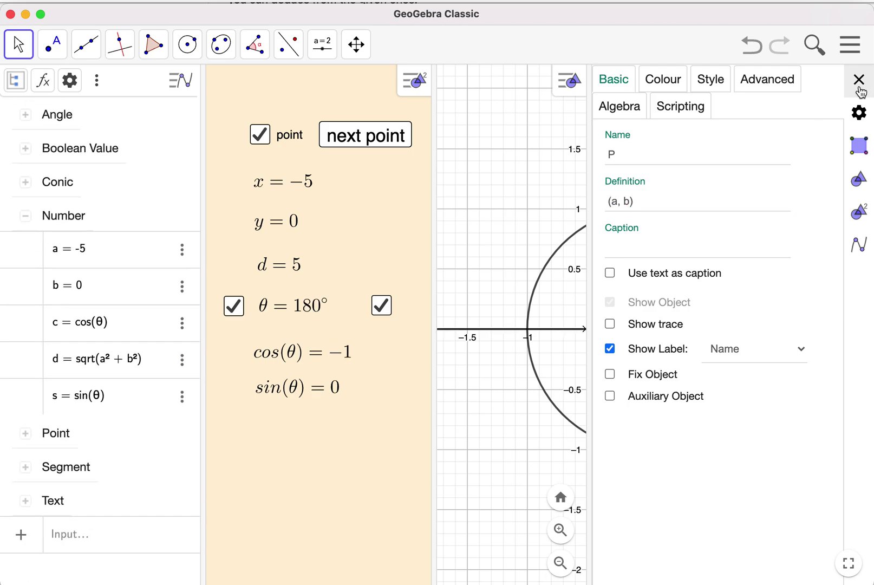
Step: Close point P's properties panel and deselect everything
left_click(673, 203)
left_click(859, 80)
left_click(798, 152)
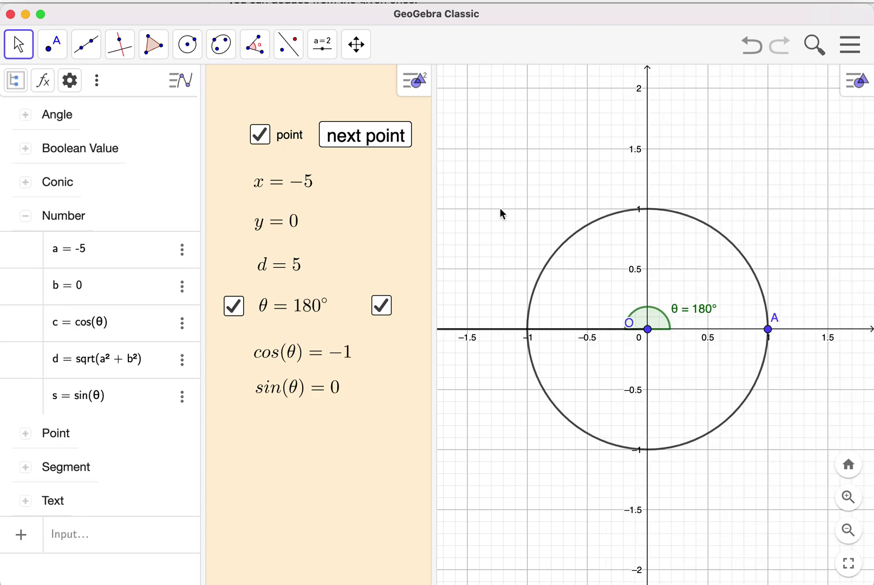
Step: Click next point repeatedly until P lands at (1, 5) with θ = 78.69°
left_click(371, 142)
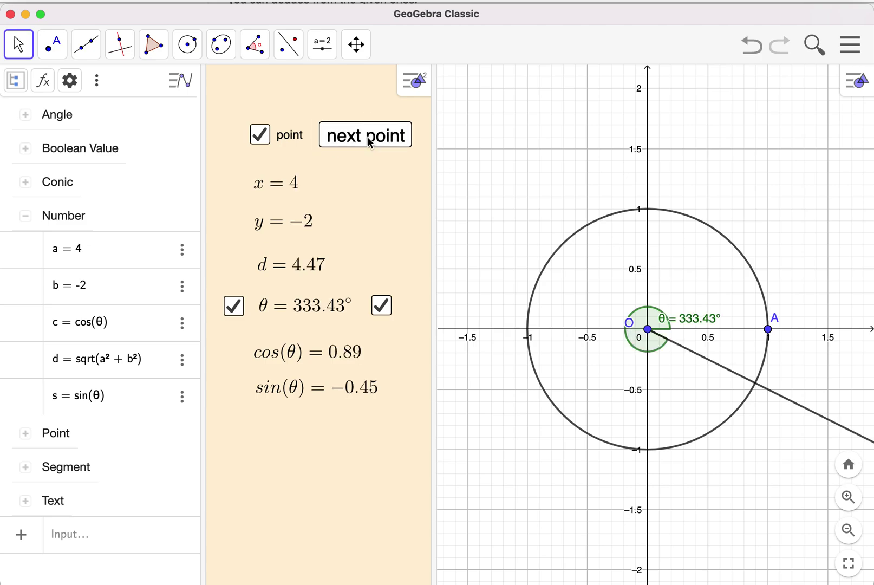
left_click(370, 143)
scroll(712, 302, "down", 5)
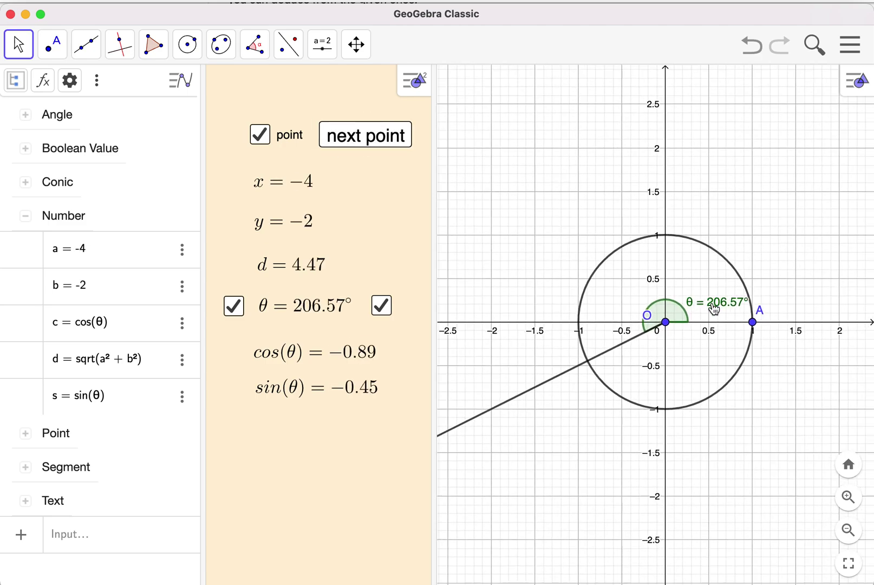
left_click_drag(775, 278, 744, 281)
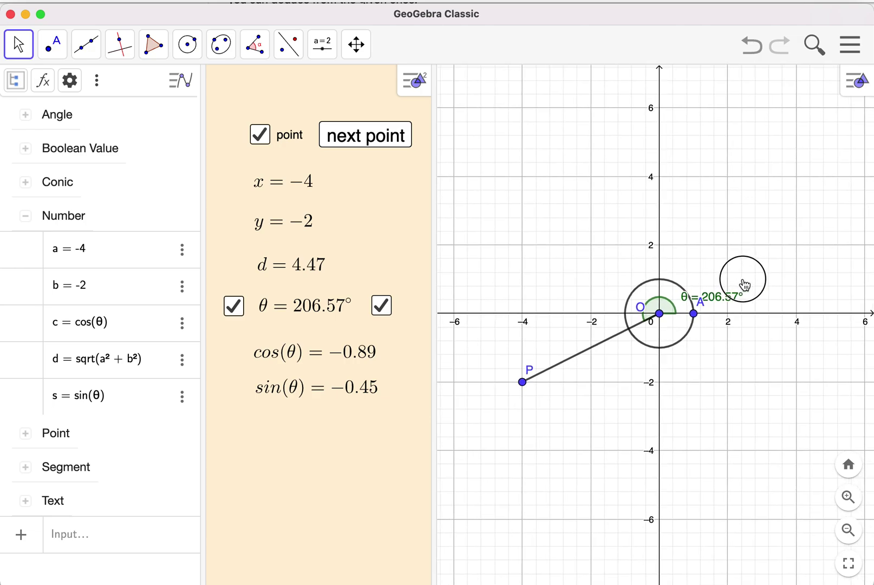
left_click(374, 136)
left_click(374, 136)
left_click(374, 137)
left_click(376, 139)
left_click(376, 138)
left_click(376, 138)
left_click(375, 138)
left_click(376, 138)
left_click(375, 138)
left_click(376, 138)
left_click(376, 138)
left_click(375, 138)
left_click(375, 139)
left_click(376, 139)
left_click(375, 138)
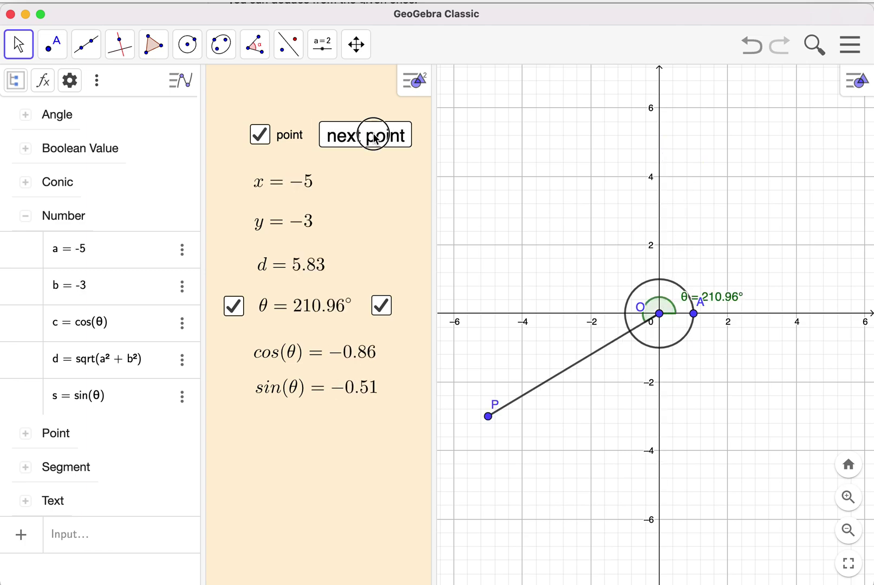
left_click(375, 138)
left_click(375, 138)
left_click(375, 139)
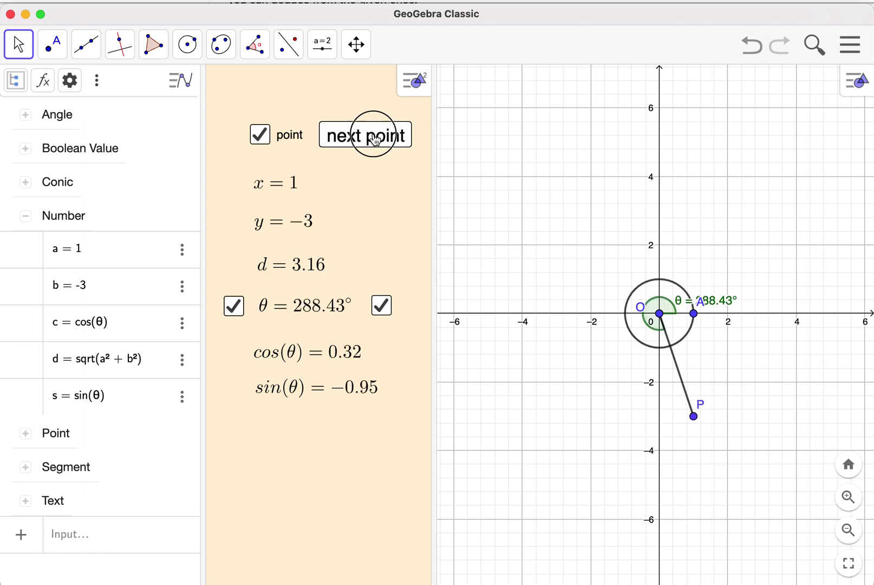
left_click(375, 138)
left_click(375, 138)
left_click(376, 138)
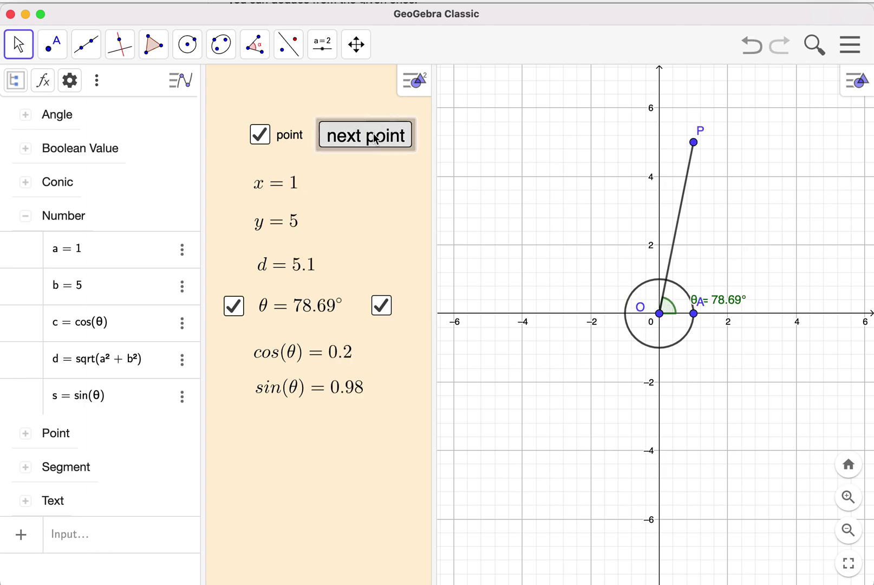
left_click(512, 164)
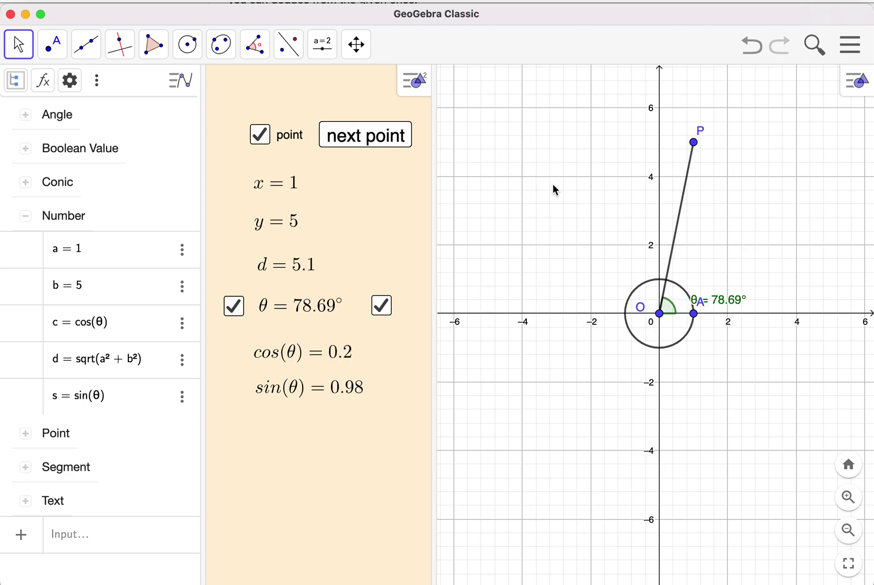
Step: Change both random(-5,5) calls in the next point On Click script to random(-50,50)/10
right_click(356, 141)
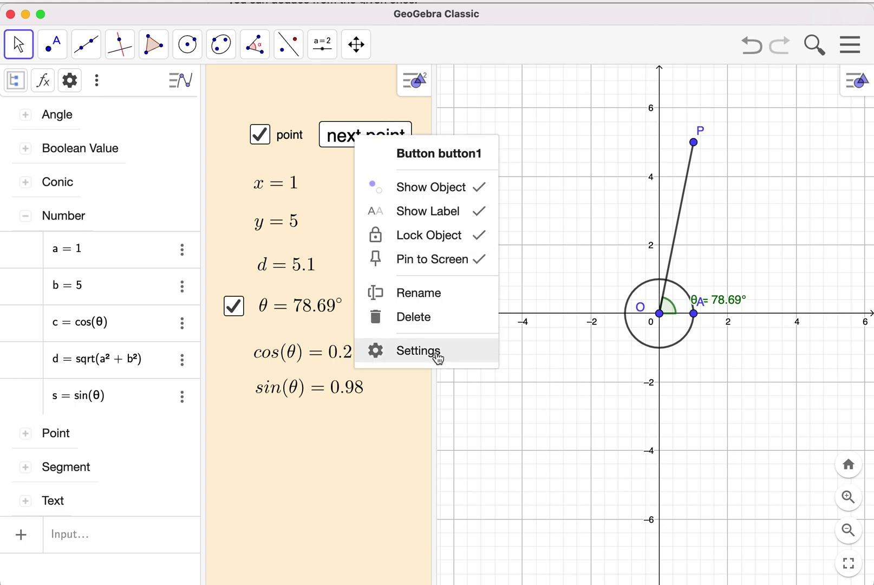
left_click(472, 358)
left_click(699, 109)
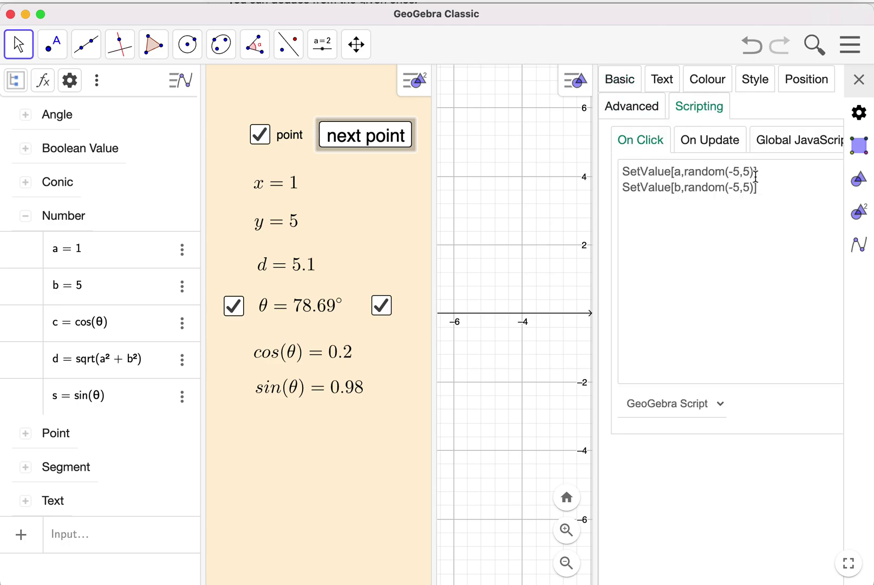
left_click(756, 173)
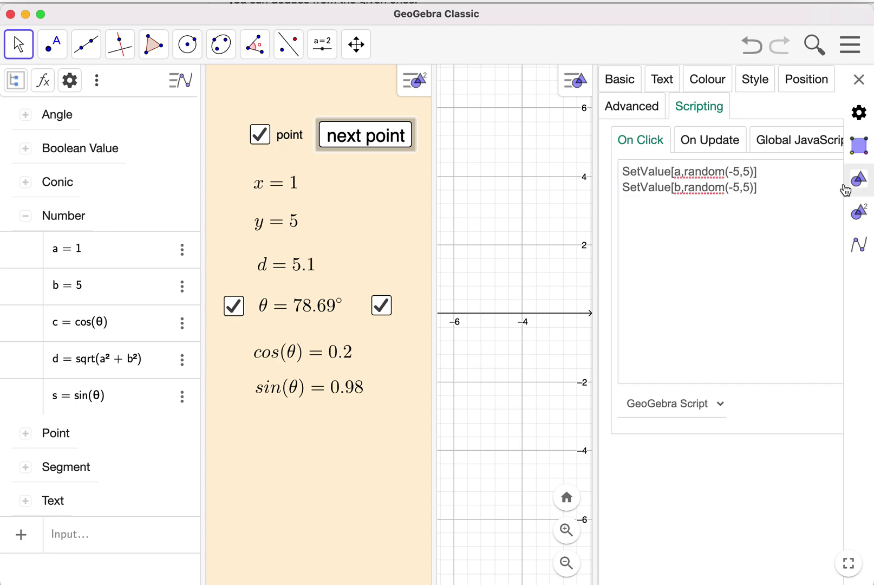
left_click(748, 173)
left_click(741, 172)
type("0")
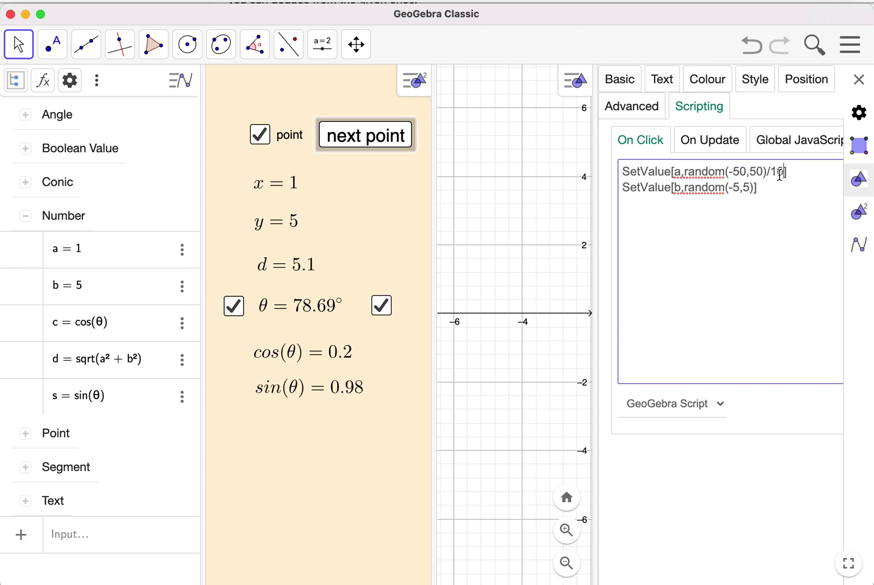
left_click(740, 187)
type("0")
left_click(757, 187)
type("0")
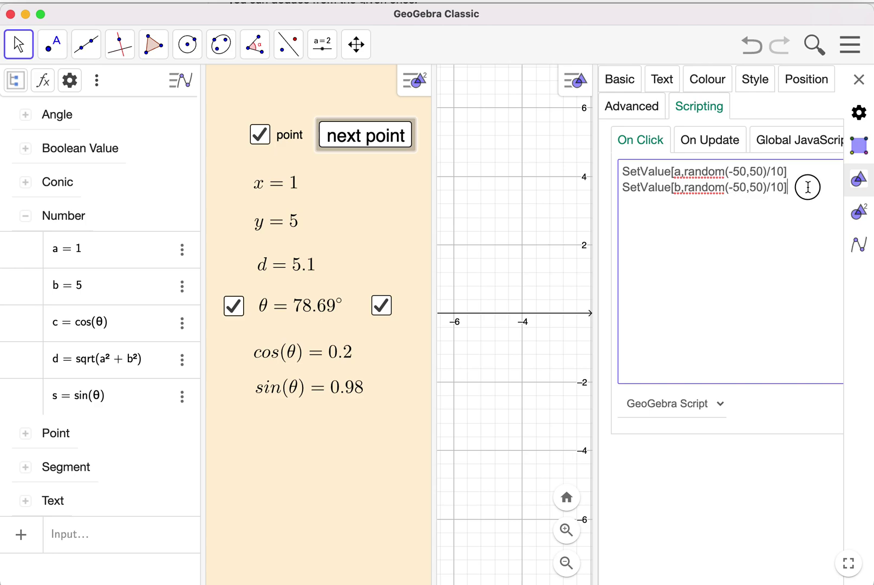
left_click(859, 79)
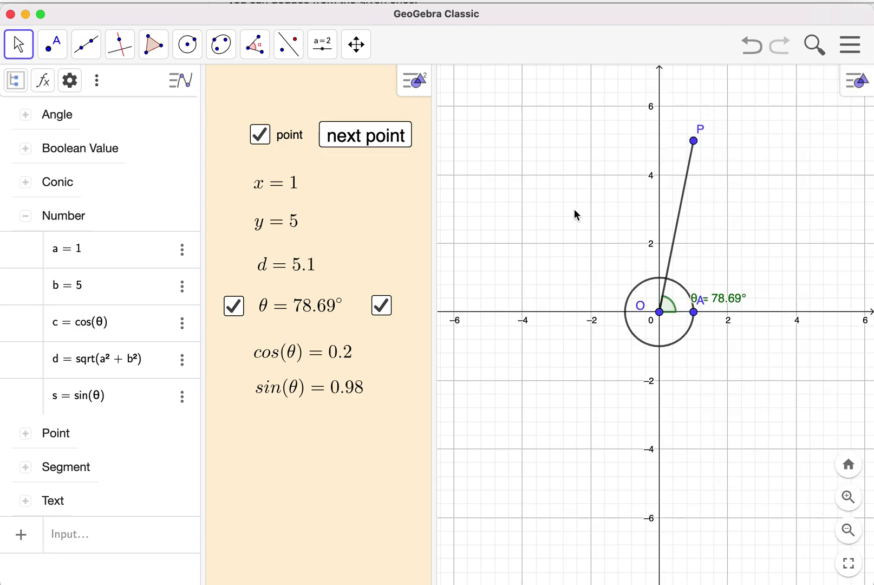
Step: Generate several decimal random positions for P with next point
left_click(388, 136)
left_click(388, 135)
left_click(387, 135)
left_click(387, 135)
left_click(386, 134)
left_click(395, 138)
left_click(396, 138)
left_click(396, 139)
left_click(396, 139)
Step: Hide P and the angle mark, generate new points, then reshow P at (−1, 1.8)
left_click(260, 134)
left_click(381, 307)
left_click(395, 146)
left_click(391, 145)
left_click(392, 146)
left_click(392, 145)
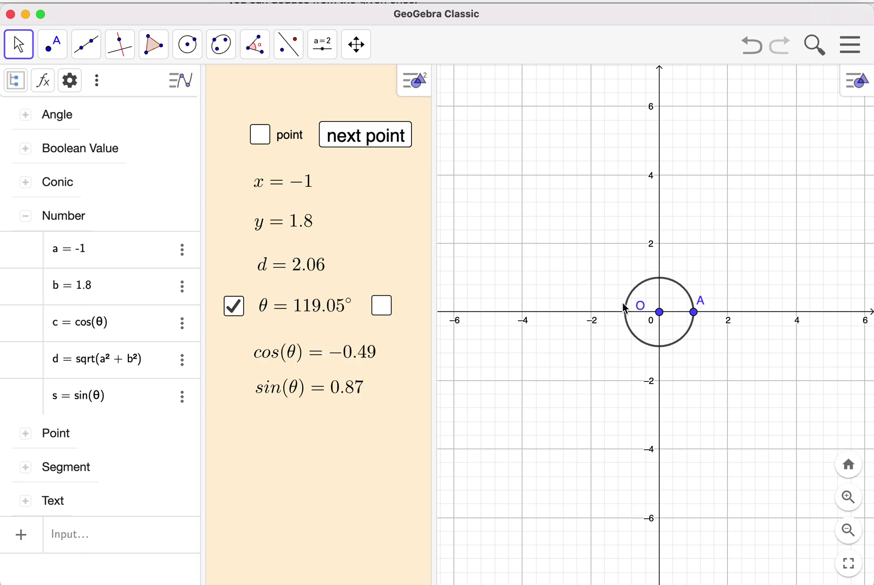
left_click(259, 135)
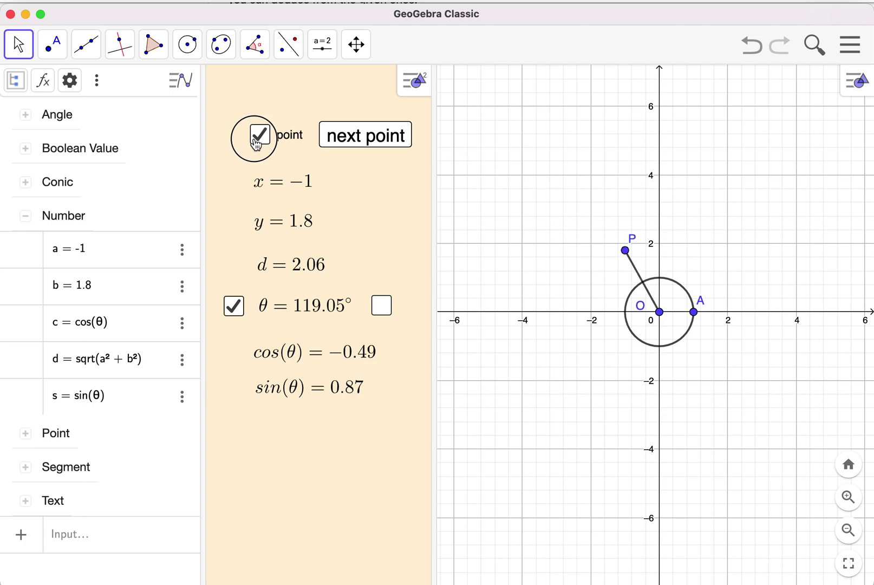
left_click(180, 82)
left_click(178, 82)
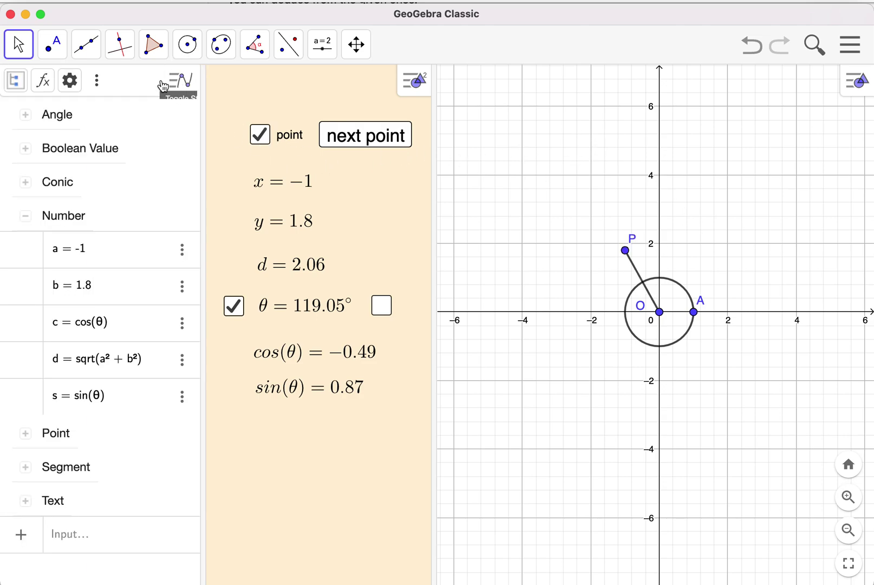
Step: Close the Algebra view from its options menu
left_click(97, 80)
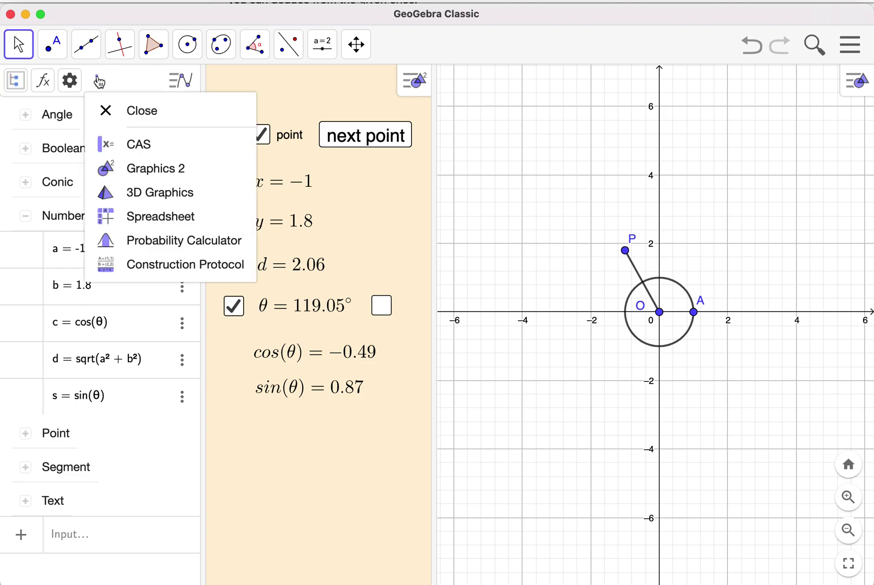
left_click(130, 111)
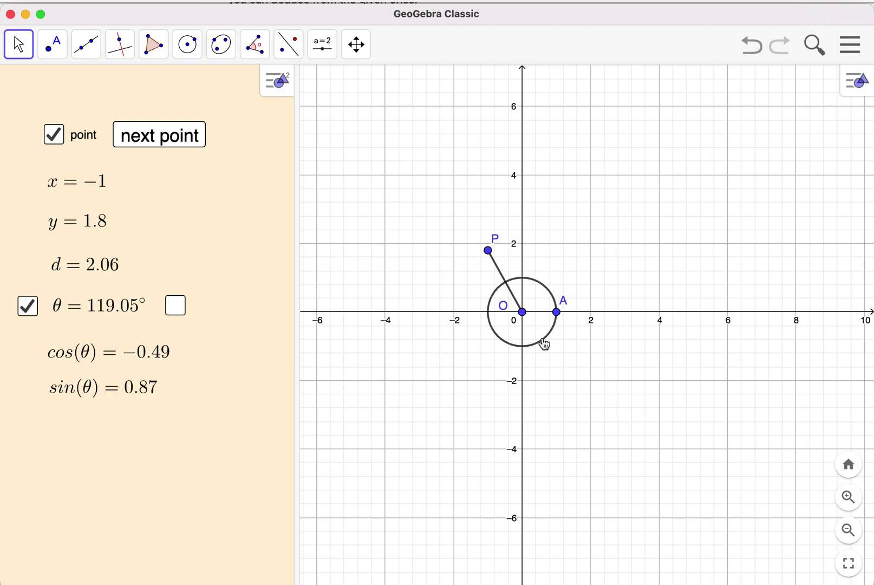
scroll(545, 345, "up", 5)
mouse_move(539, 339)
left_mouse_down()
mouse_move(624, 363)
mouse_move(587, 361)
mouse_move(544, 337)
mouse_move(550, 344)
left_mouse_up()
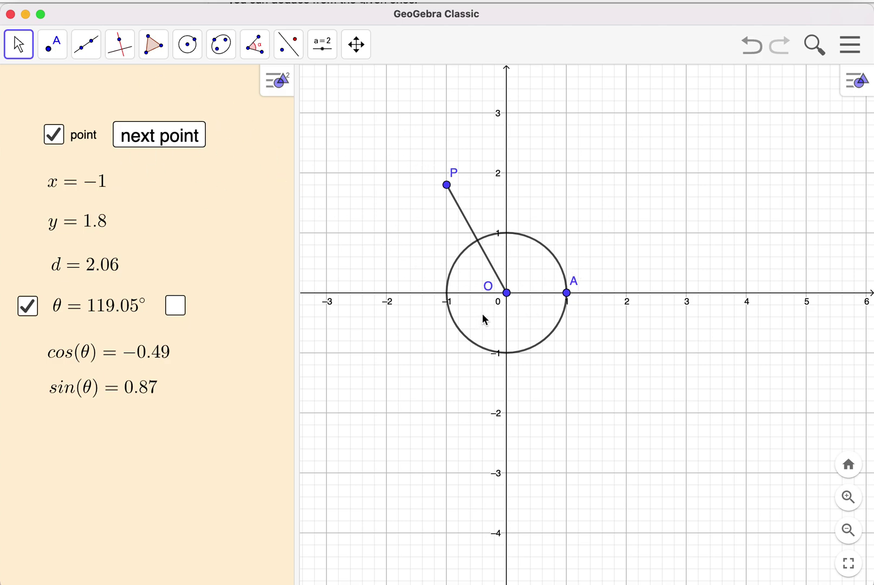
Step: Fix point A in place and hide it via its properties
right_click(511, 296)
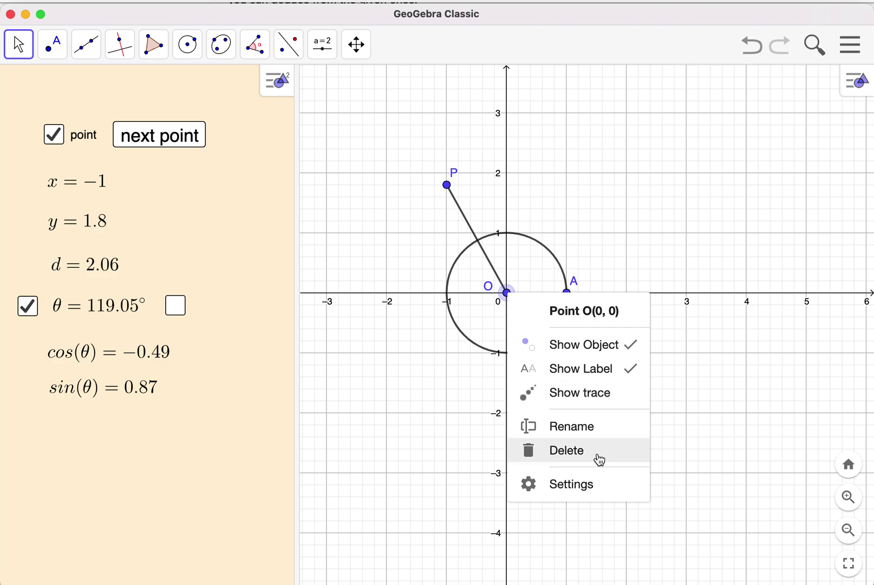
left_click(582, 493)
left_click(627, 80)
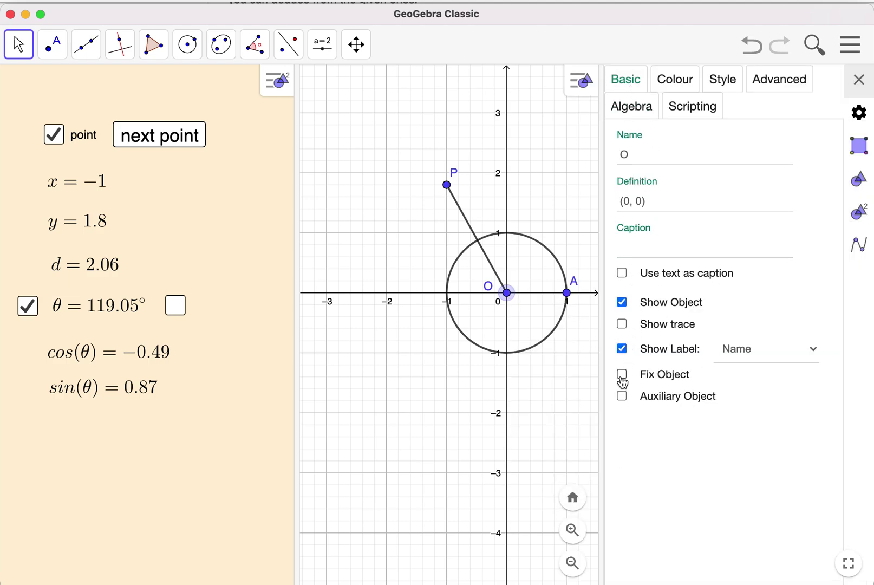
left_click(567, 293)
left_click(622, 374)
left_click(622, 301)
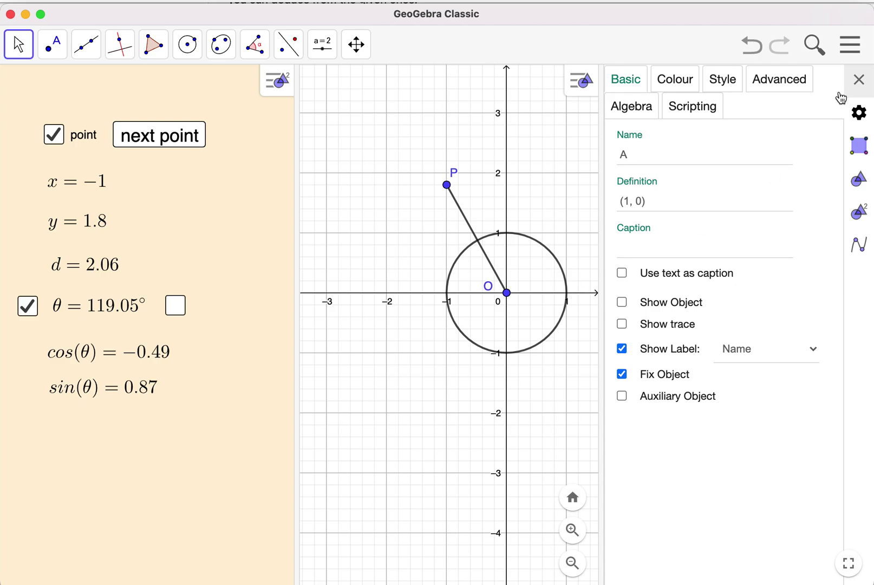
left_click(860, 79)
Step: Click next point repeatedly until P reaches (4.2, −2.6) with θ = 328.24°
left_click(162, 144)
left_click(162, 143)
left_click(161, 142)
left_click(160, 140)
left_click(161, 143)
left_click(160, 140)
left_click(161, 140)
left_click(160, 140)
left_click(161, 139)
left_click(161, 140)
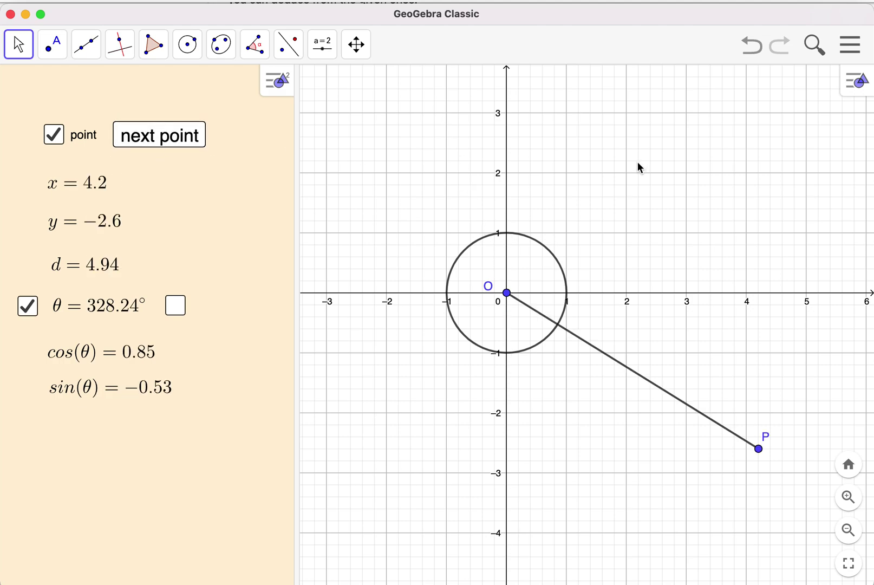